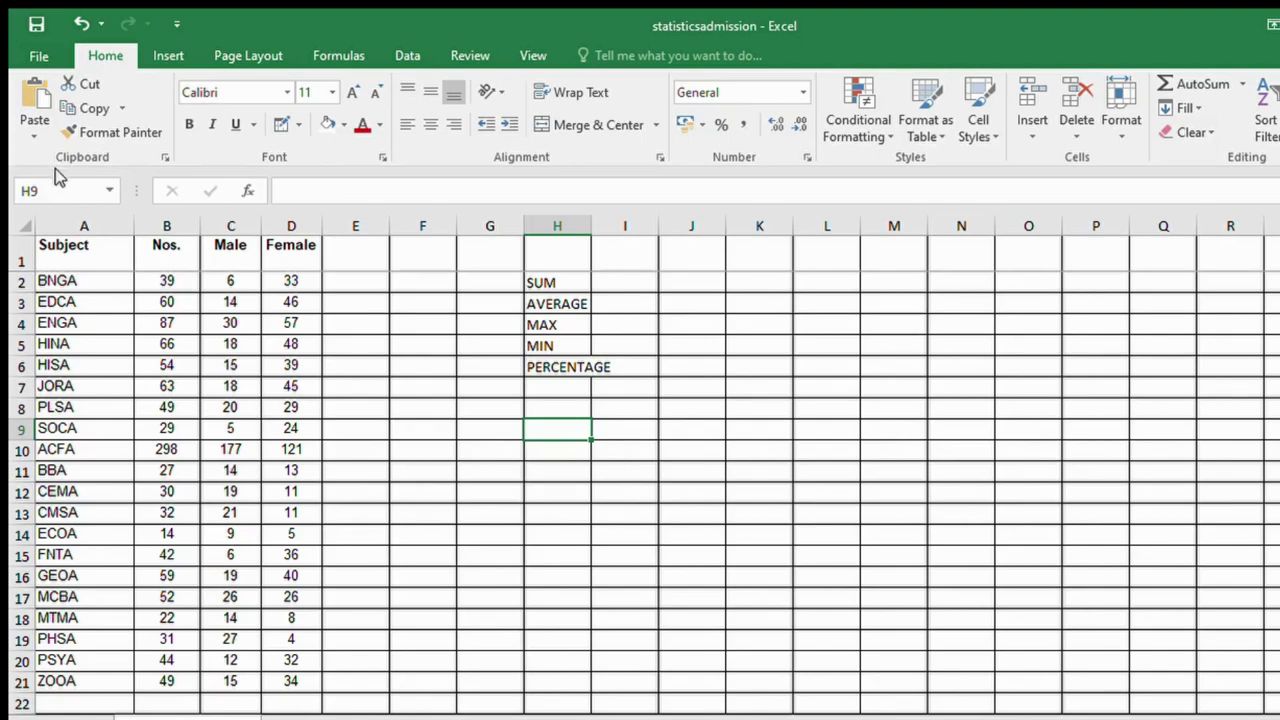
{"action": "left_click", "coordinate": [85, 224]}
{"action": "left_click", "coordinate": [161, 228]}
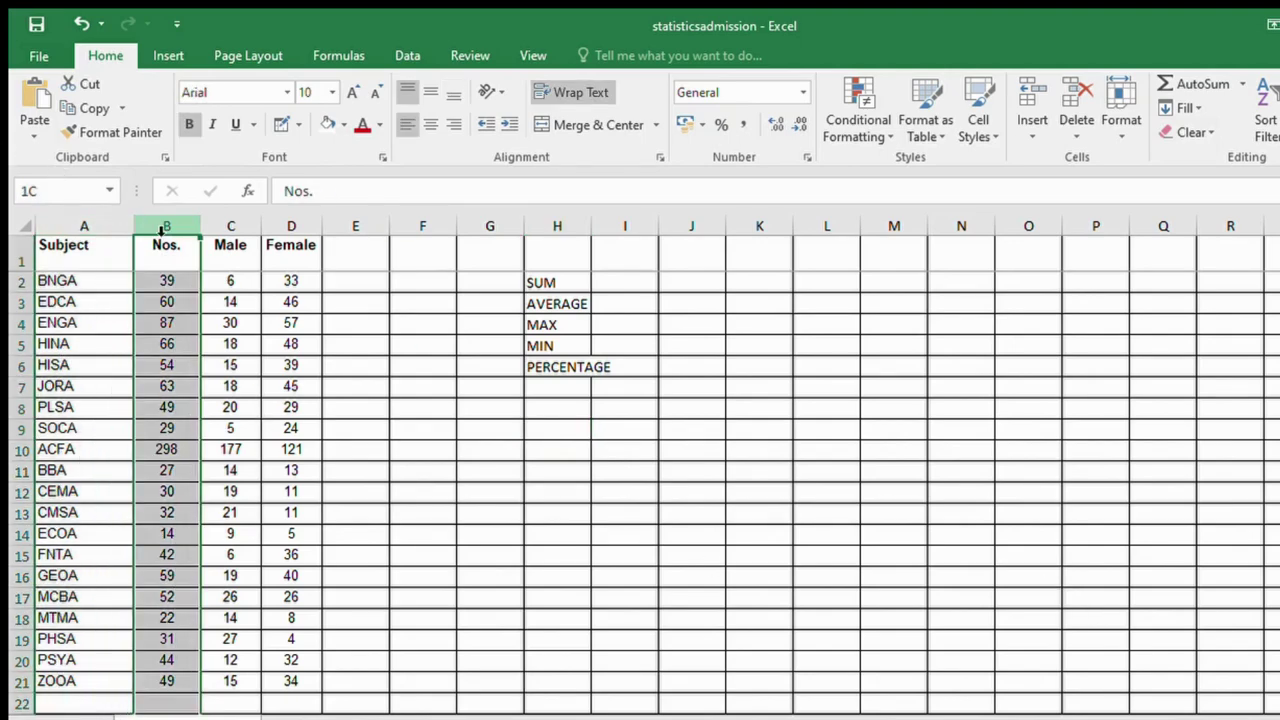
{"action": "left_click", "coordinate": [231, 224]}
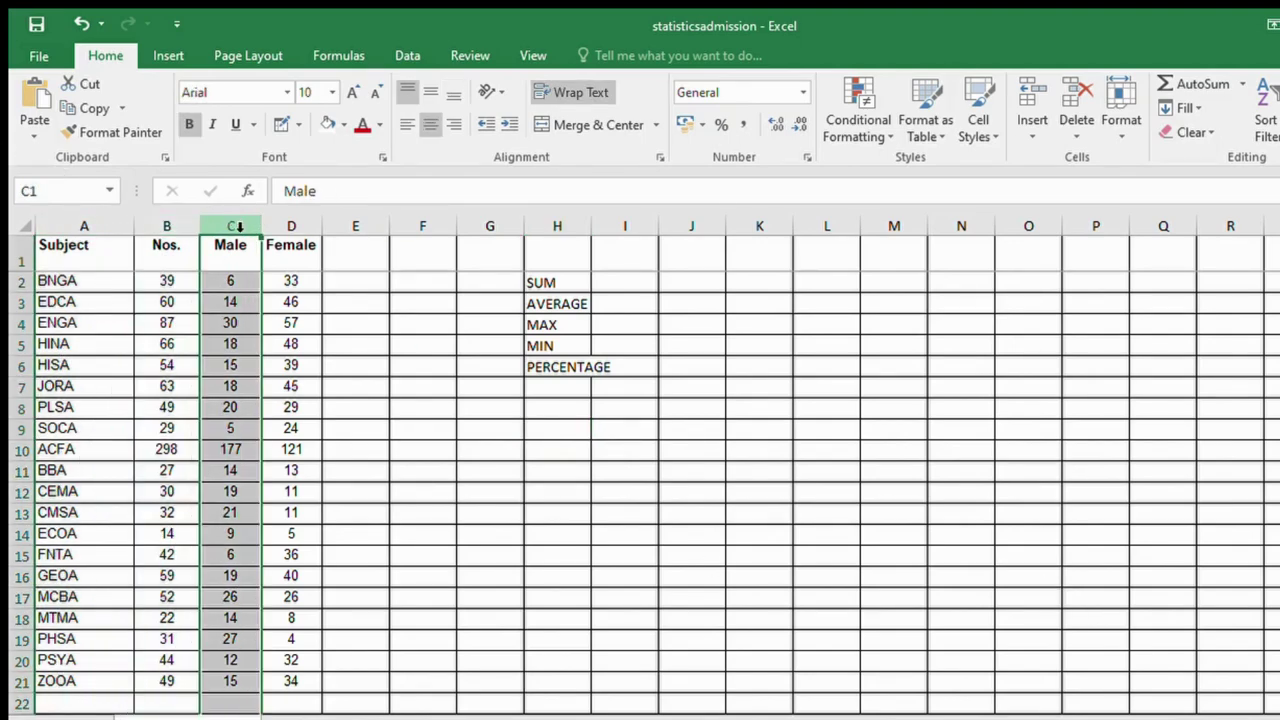
{"action": "left_click", "coordinate": [22, 262]}
{"action": "left_click", "coordinate": [28, 287]}
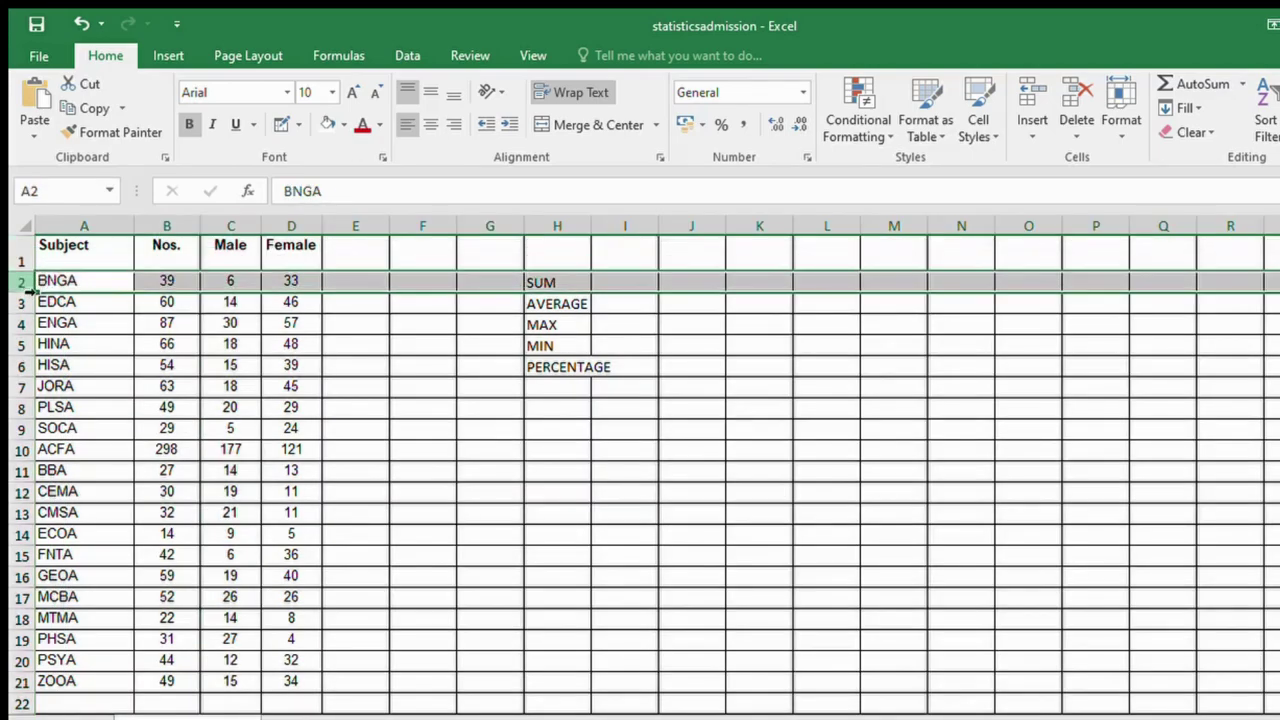
{"action": "left_click", "coordinate": [28, 306]}
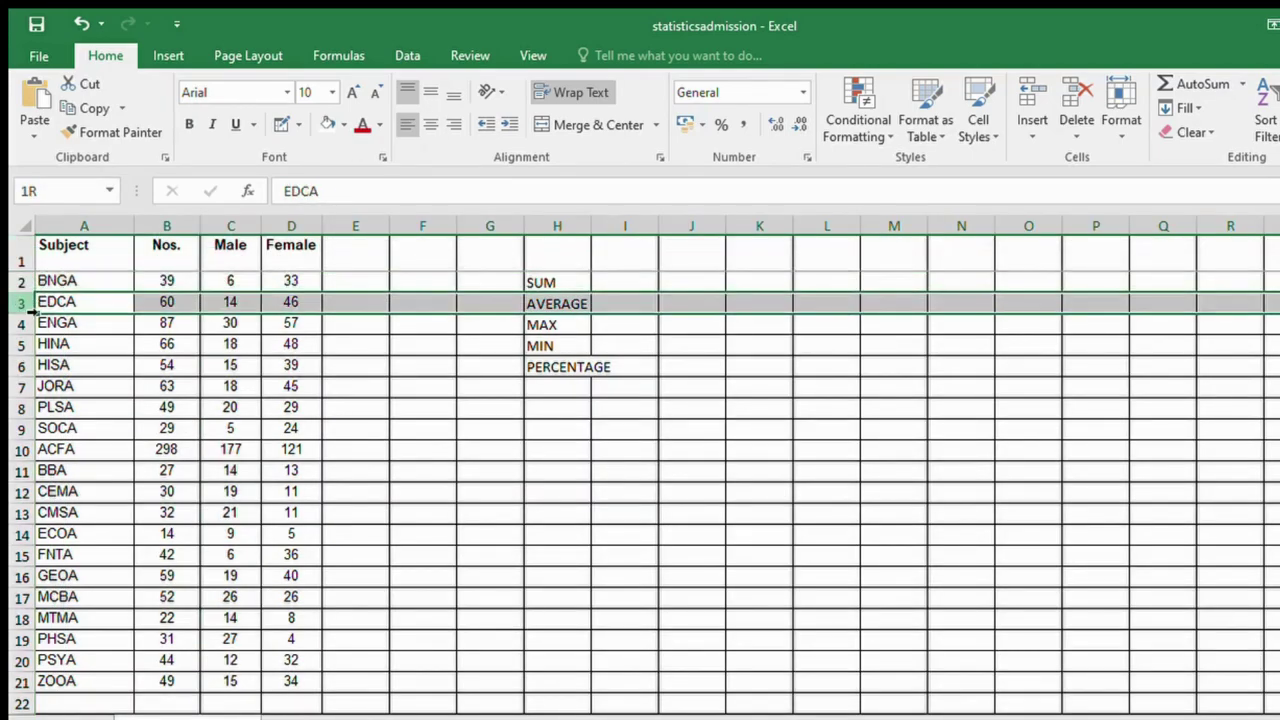
{"action": "left_click", "coordinate": [88, 280]}
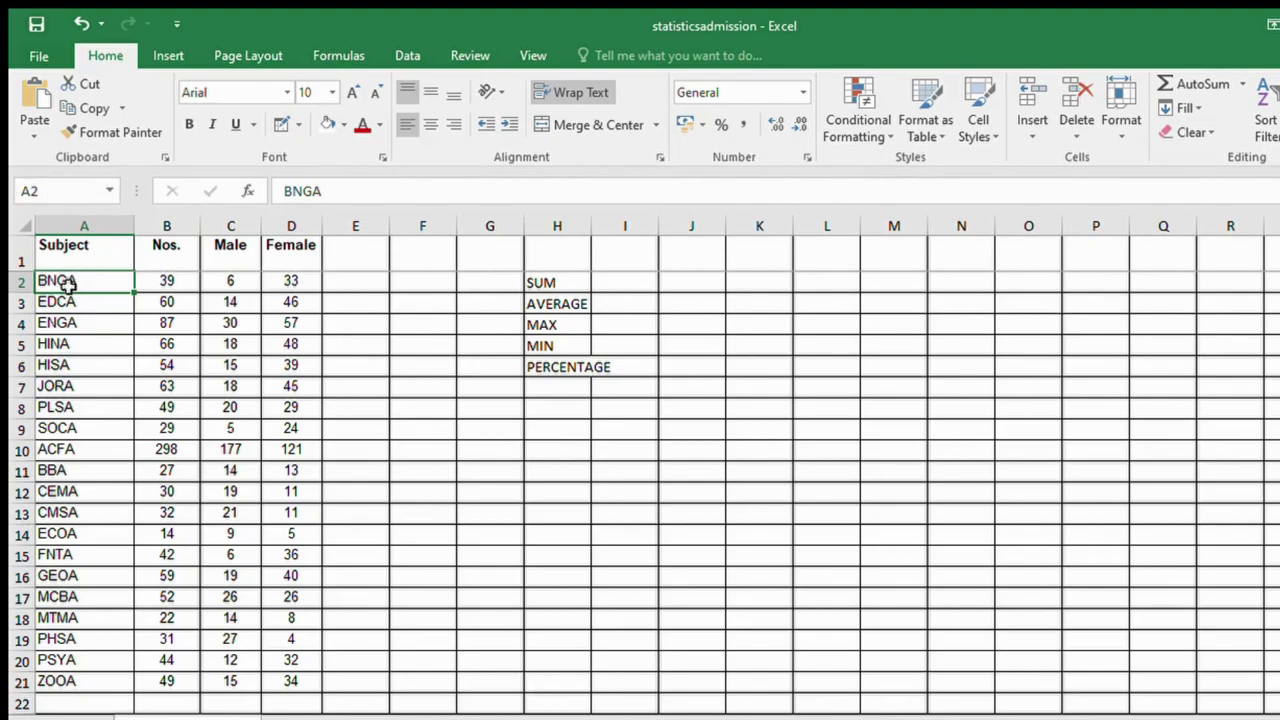
{"action": "left_click", "coordinate": [160, 290]}
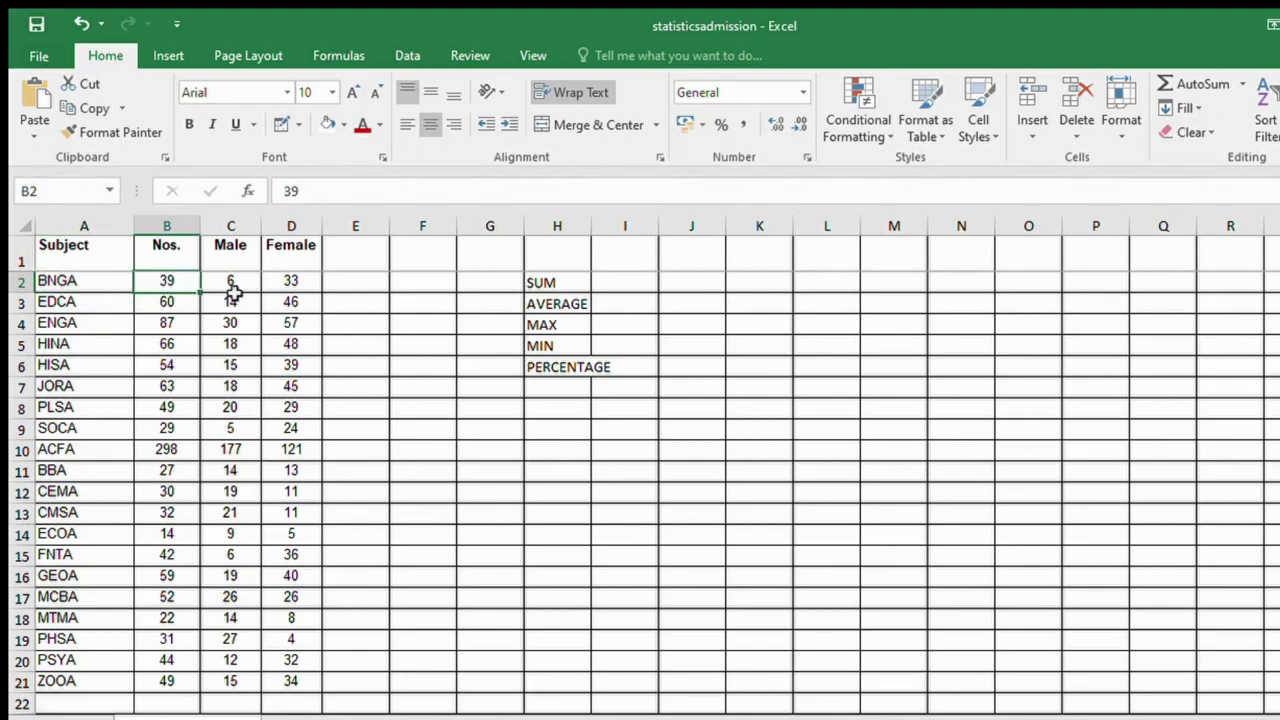
{"action": "left_click", "coordinate": [73, 280]}
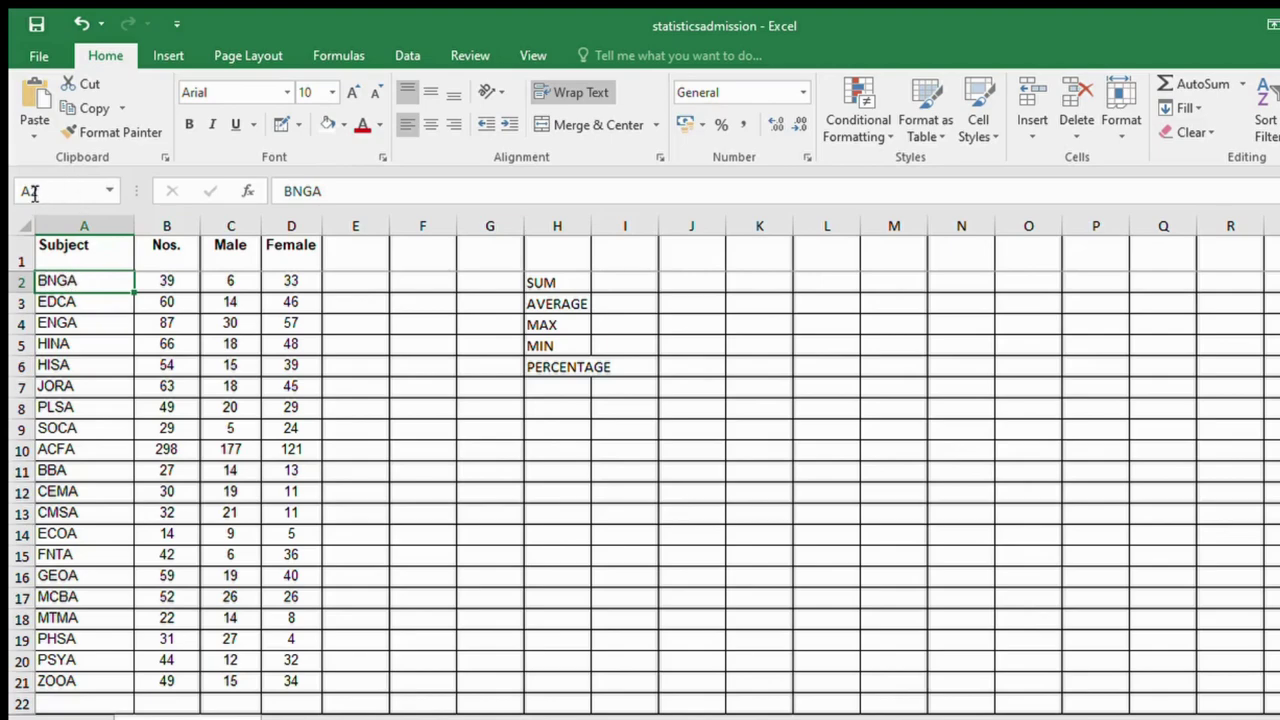
{"action": "left_click", "coordinate": [70, 254]}
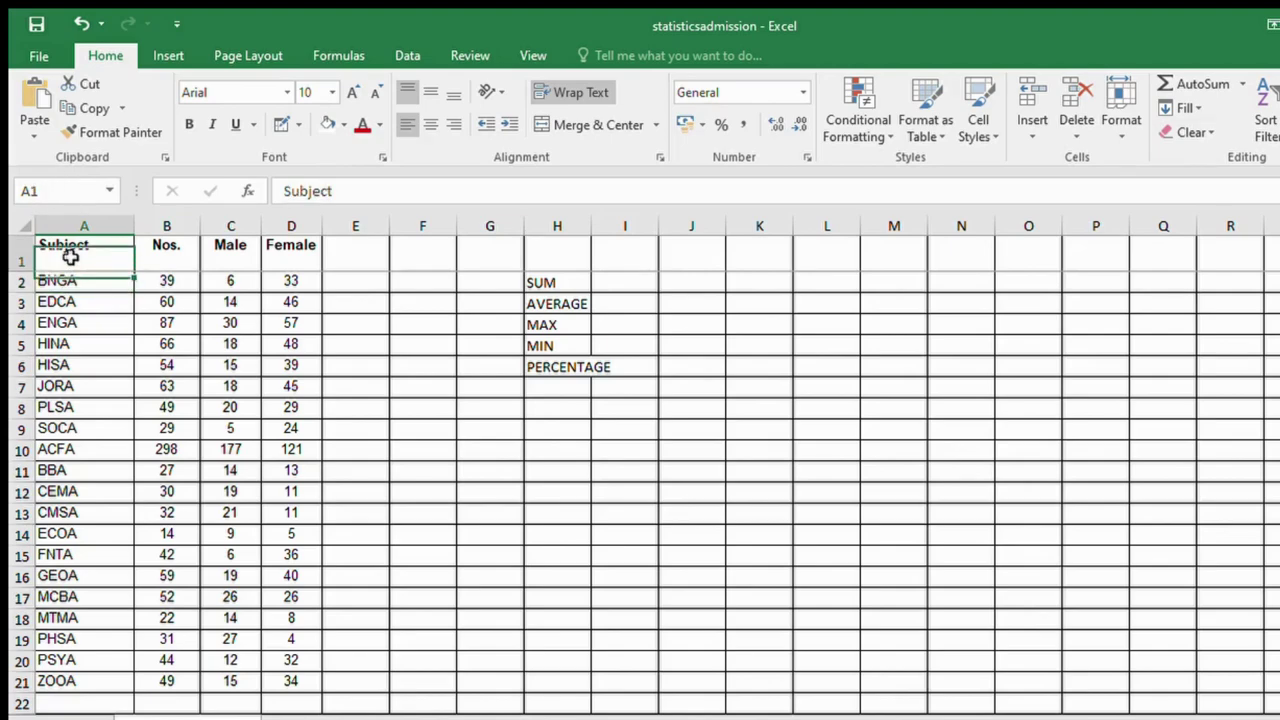
{"action": "left_click", "coordinate": [245, 302]}
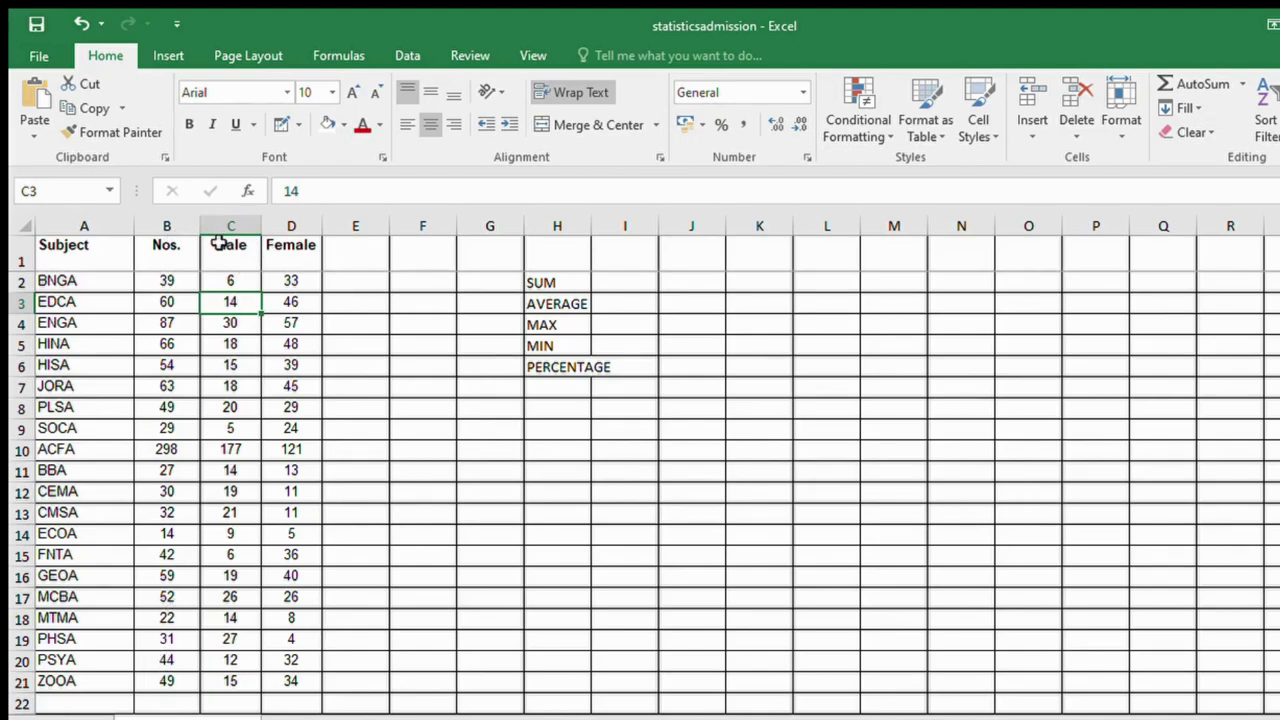
{"action": "left_click", "coordinate": [168, 703]}
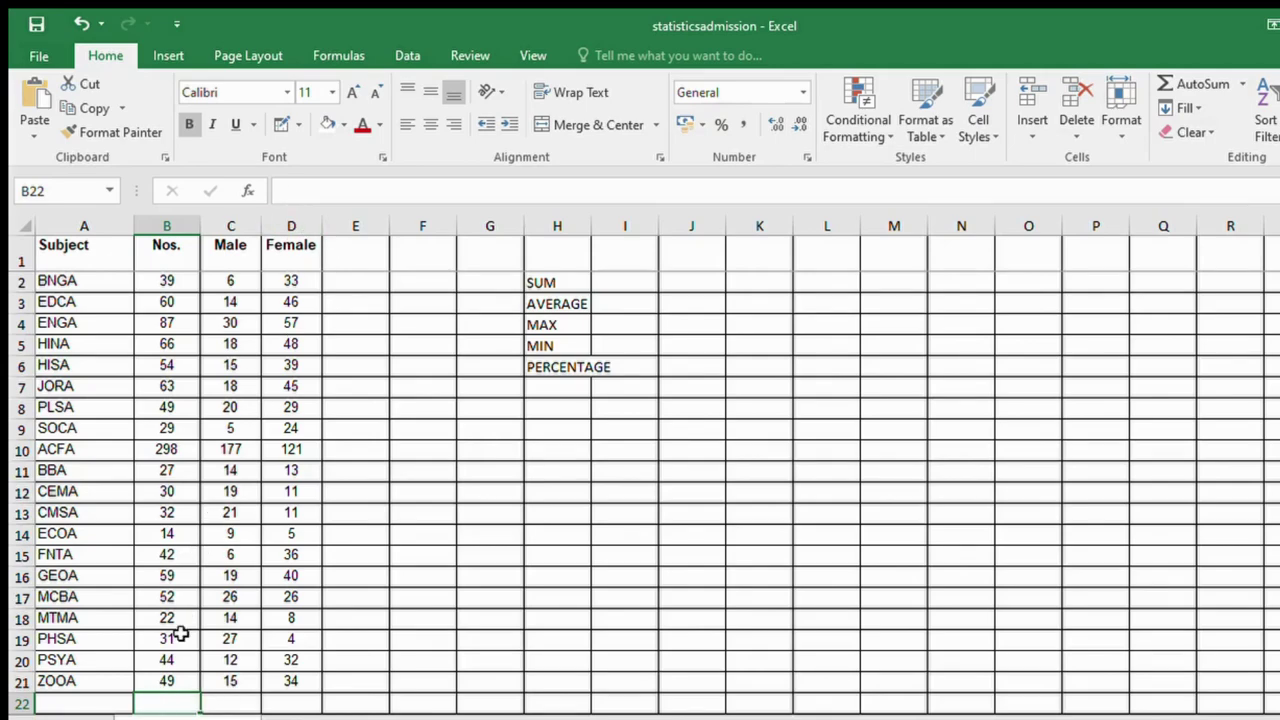
- Enter =SUM(B2:B21) in B22 to total the Nos. column as 1147
{"action": "double_click", "coordinate": [152, 706]}
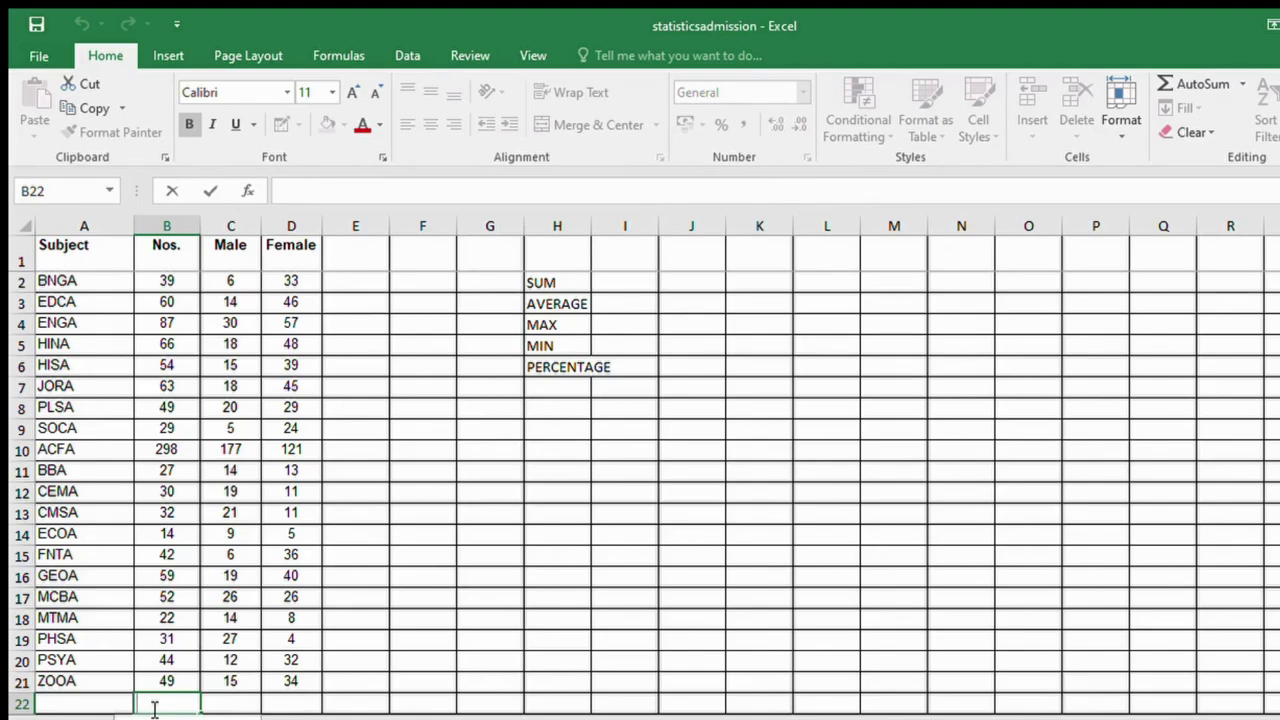
{"action": "type", "text": "="}
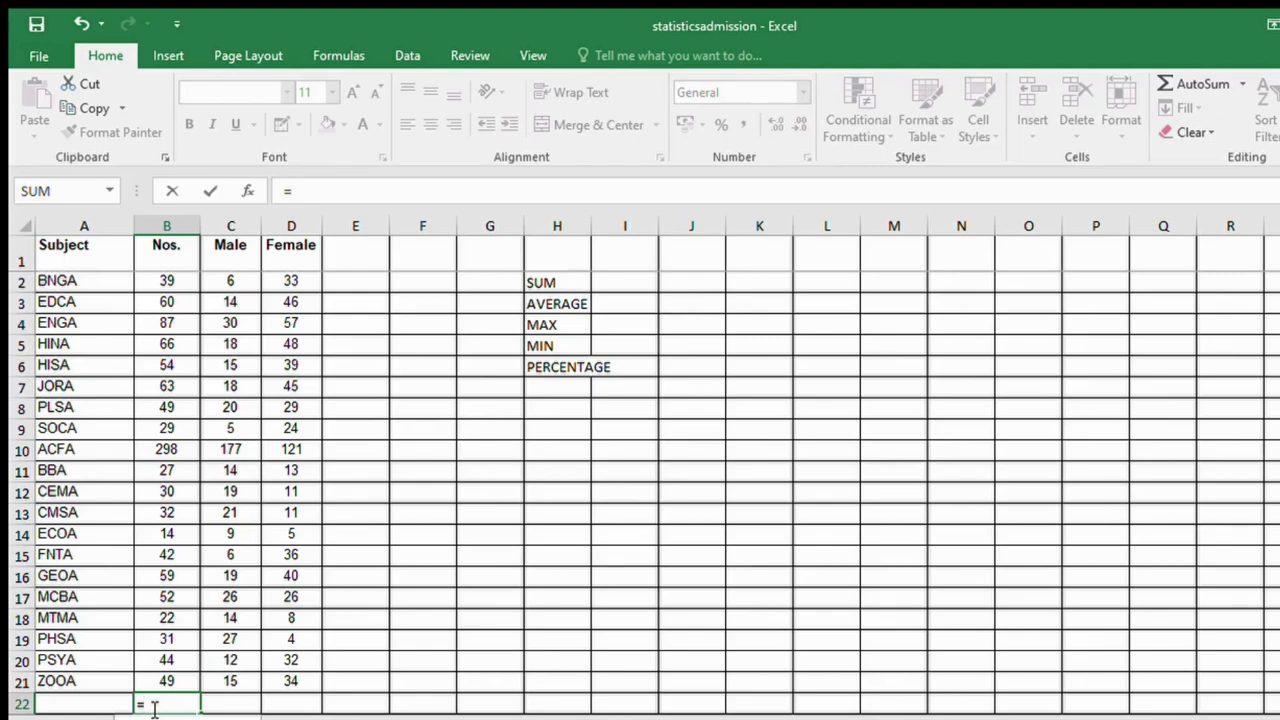
{"action": "type", "text": "S"}
{"action": "type", "text": "UM"}
{"action": "type", "text": "("}
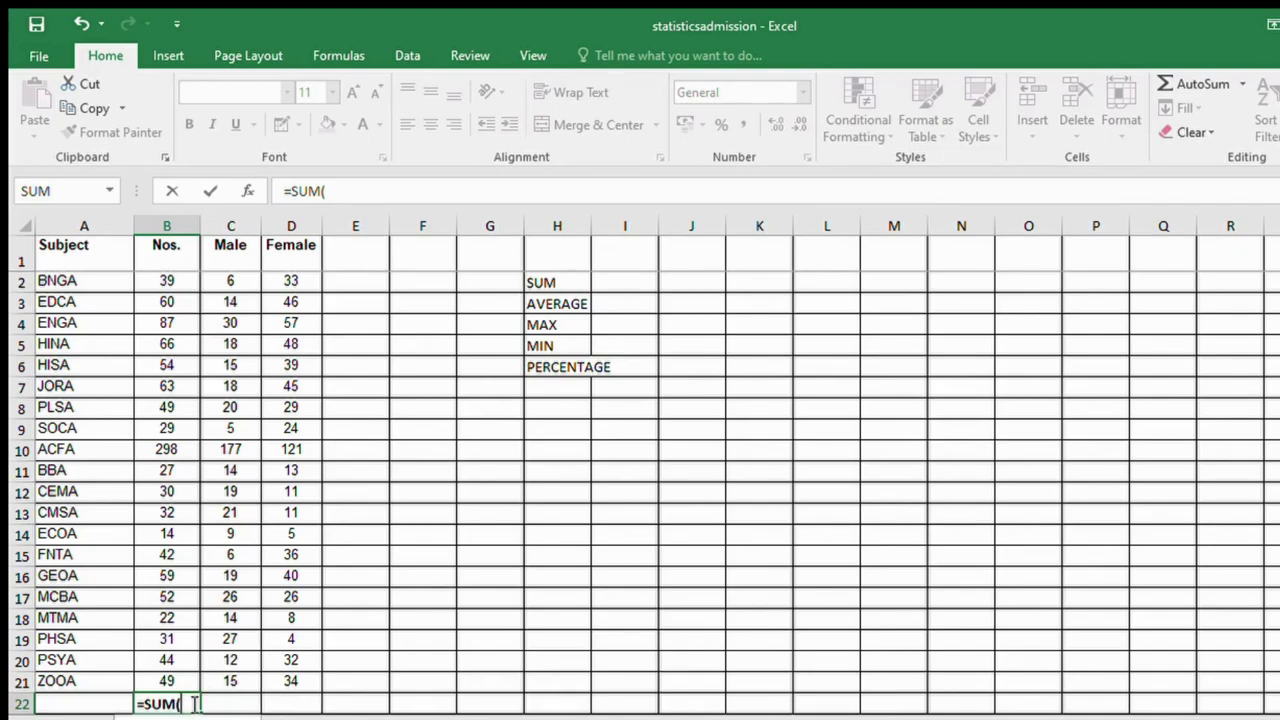
{"action": "left_click", "coordinate": [162, 280]}
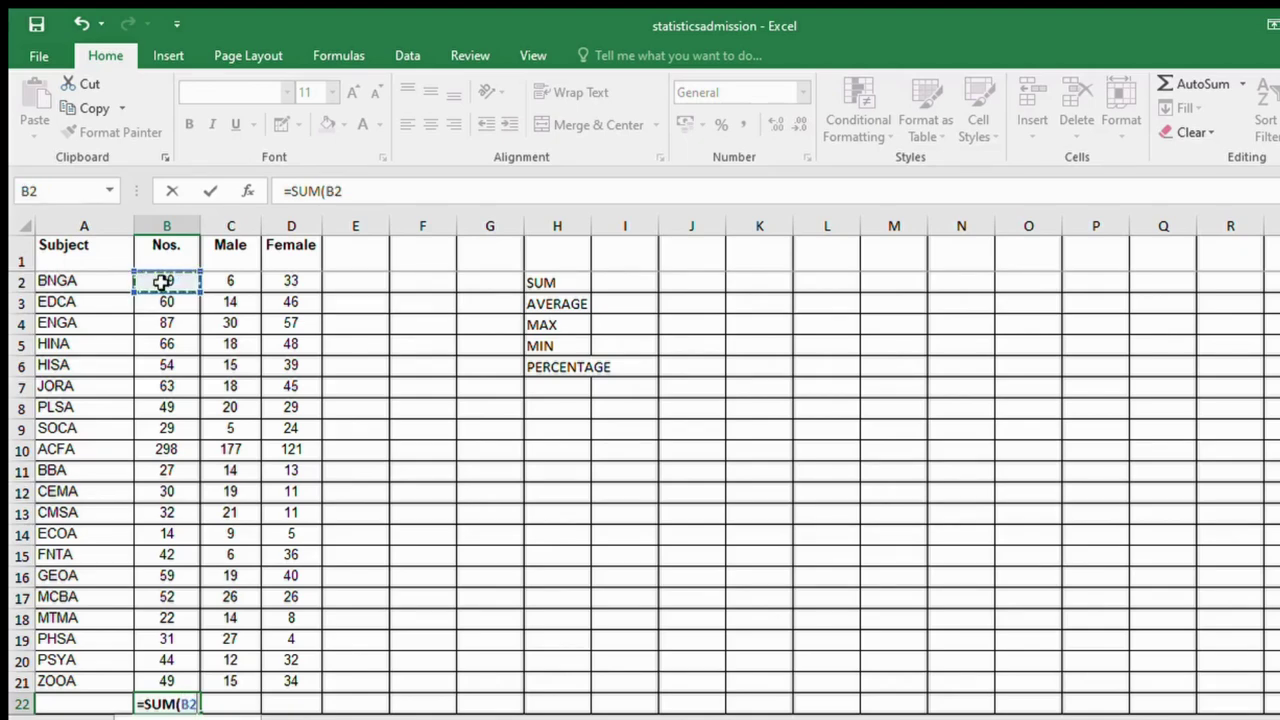
{"action": "type", "text": ":"}
{"action": "key", "text": "BackSpace"}
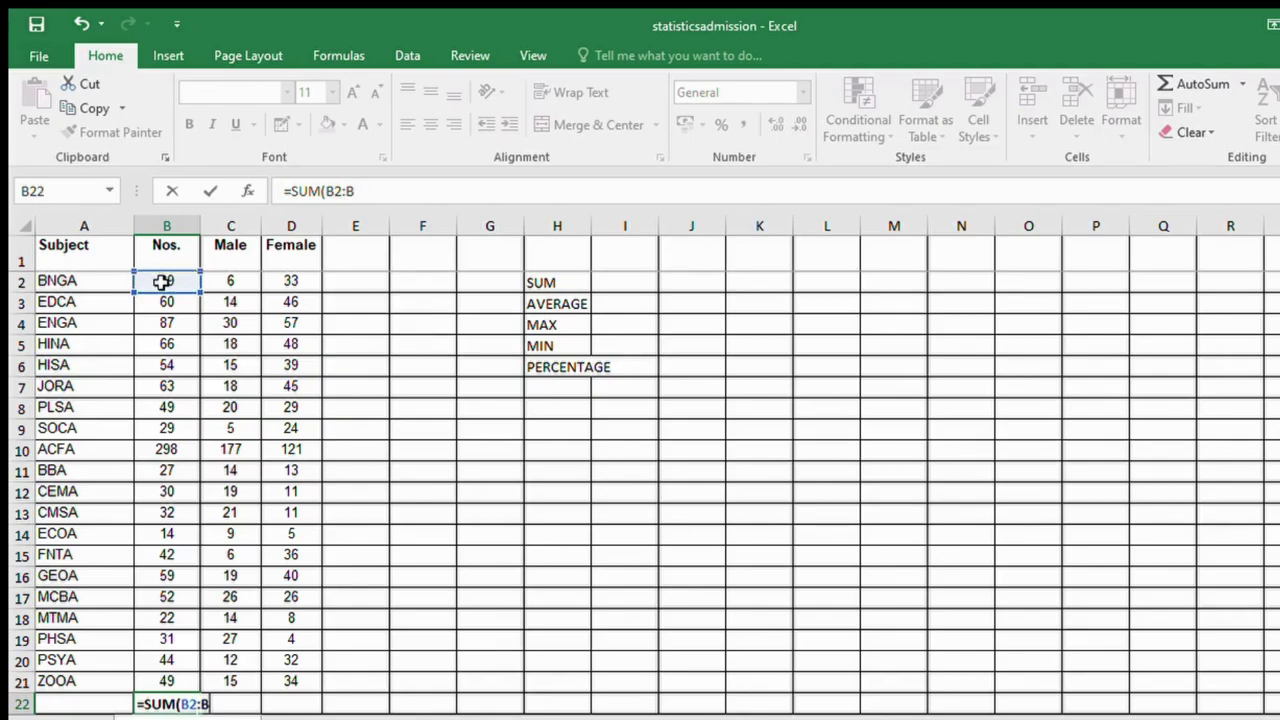
{"action": "type", "text": "21"}
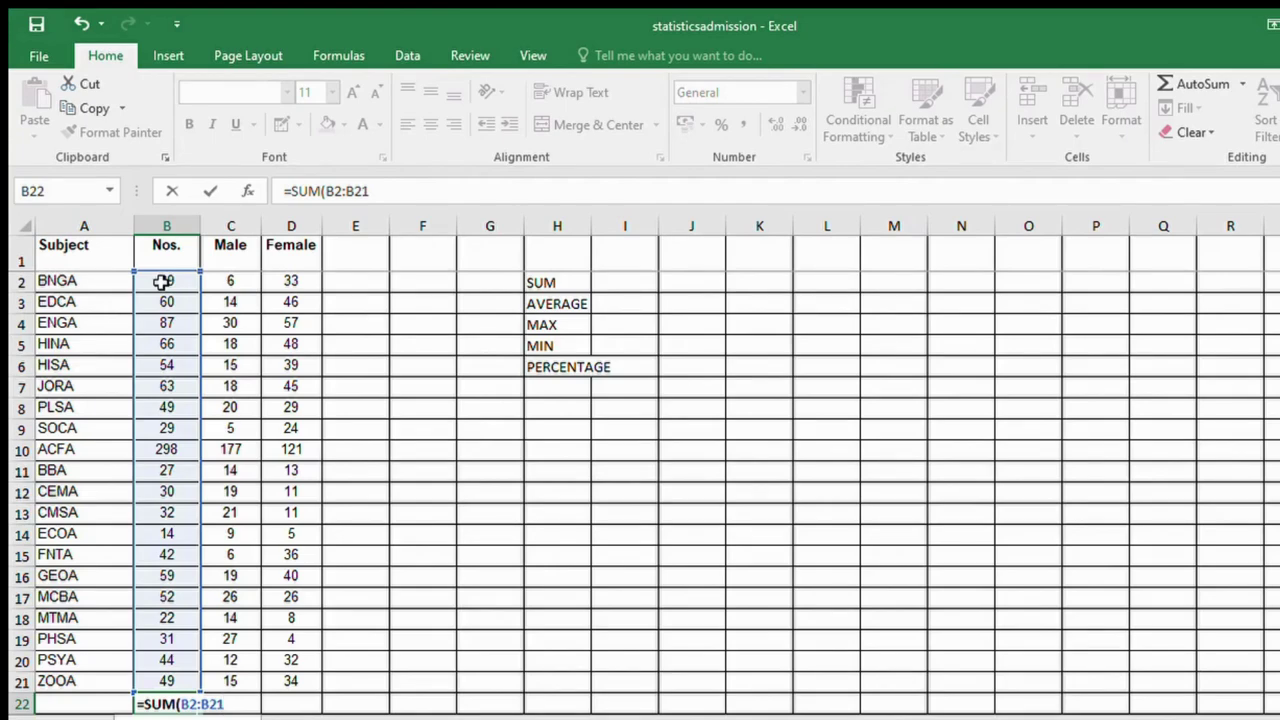
{"action": "type", "text": ")"}
{"action": "key", "text": "Return"}
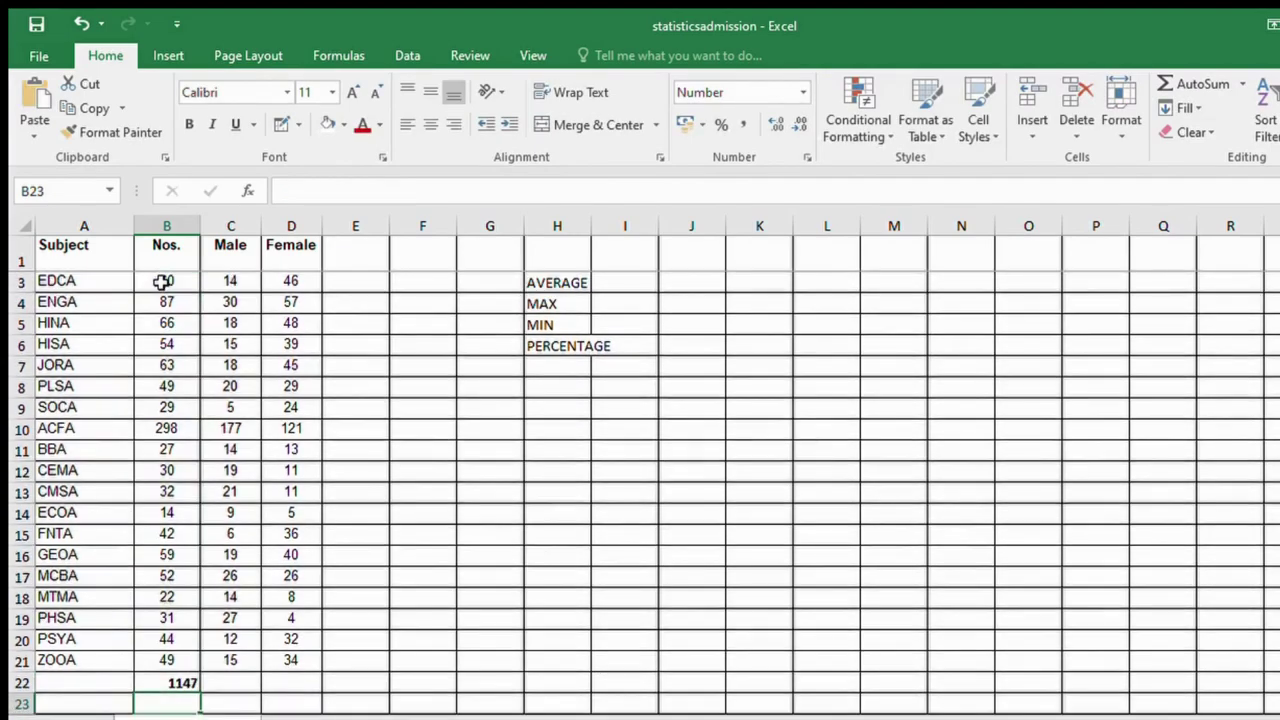
{"action": "left_click", "coordinate": [174, 681]}
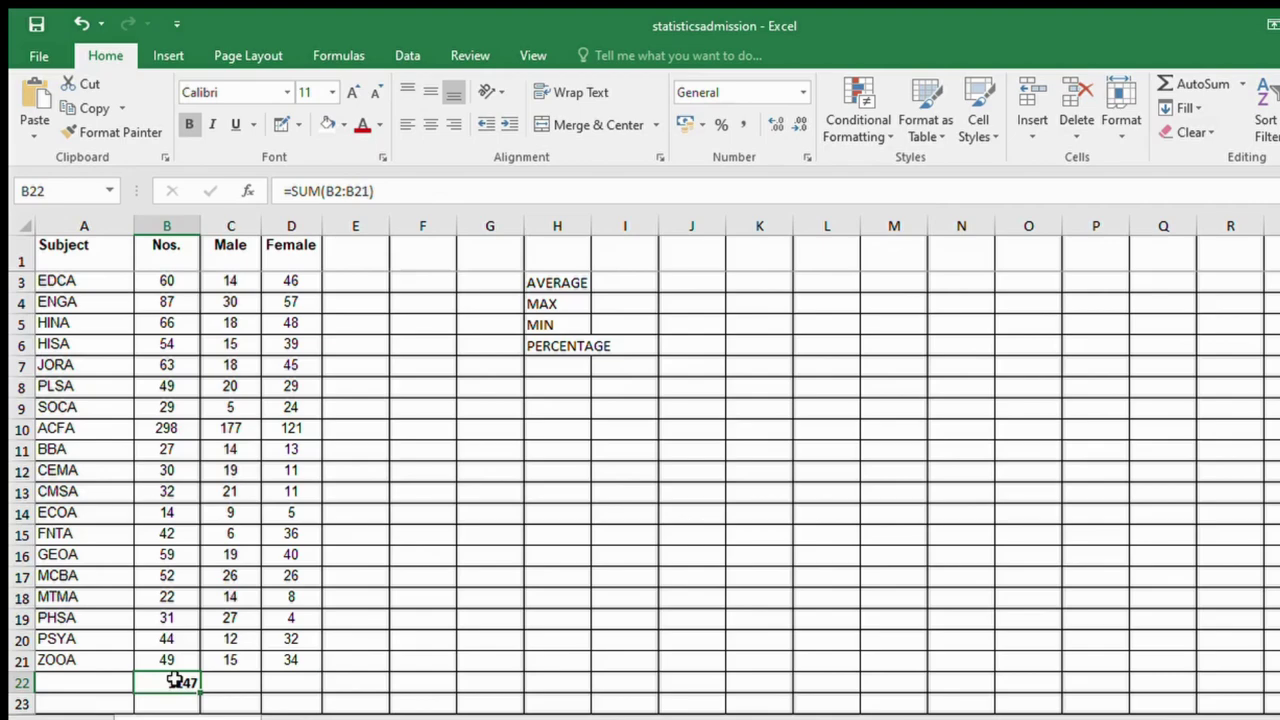
- Change B3 to 63 to test that the total updates, then restore it to 60
{"action": "left_click", "coordinate": [160, 282]}
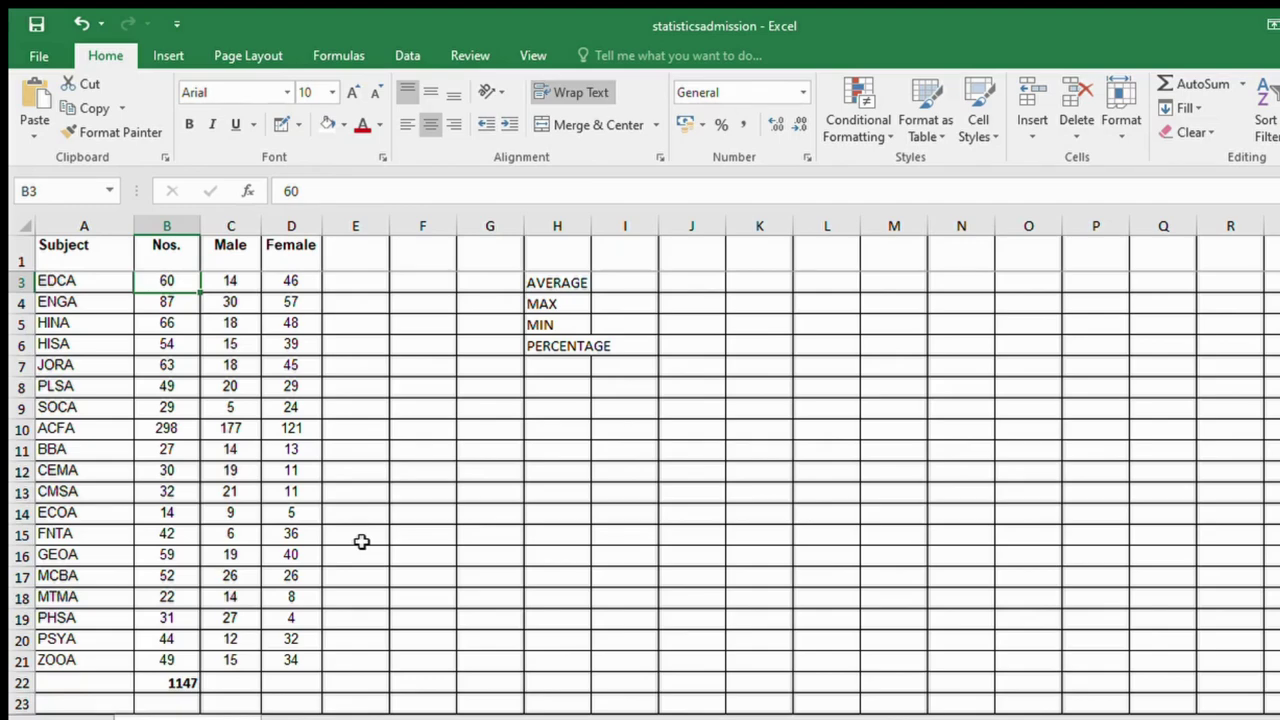
{"action": "type", "text": "63"}
{"action": "key", "text": "Return"}
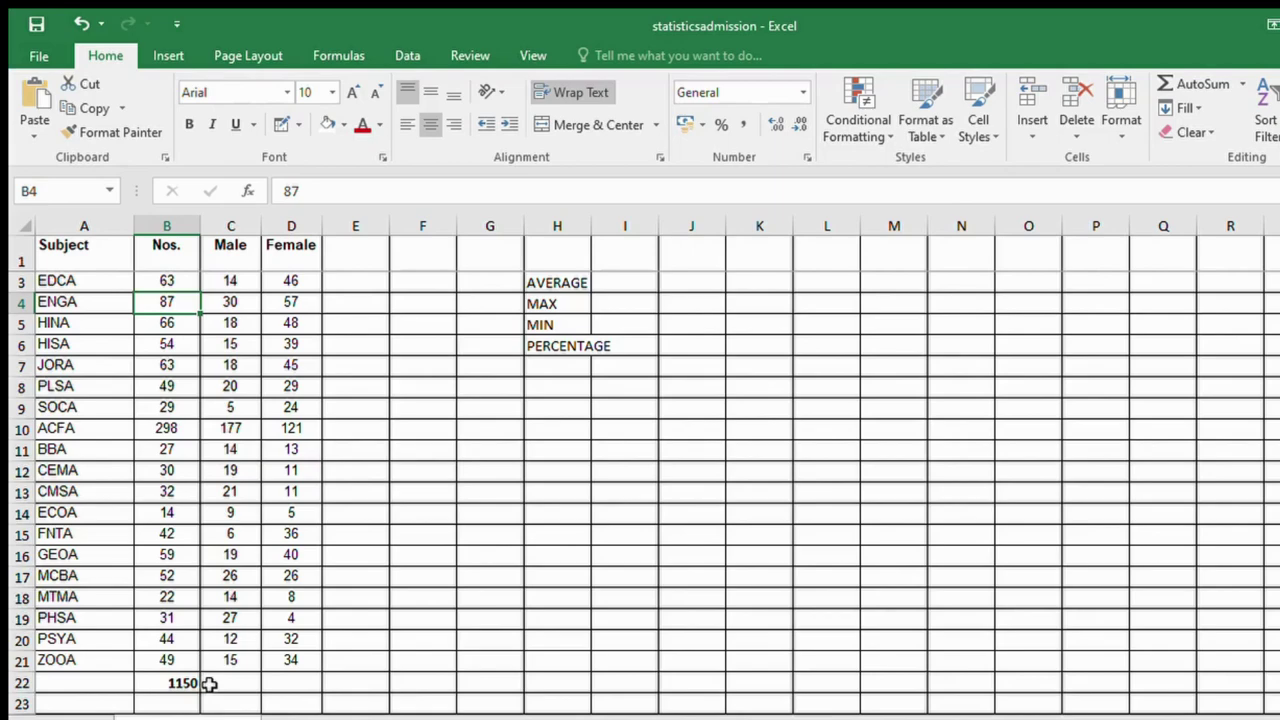
{"action": "left_click", "coordinate": [165, 282]}
{"action": "type", "text": "60"}
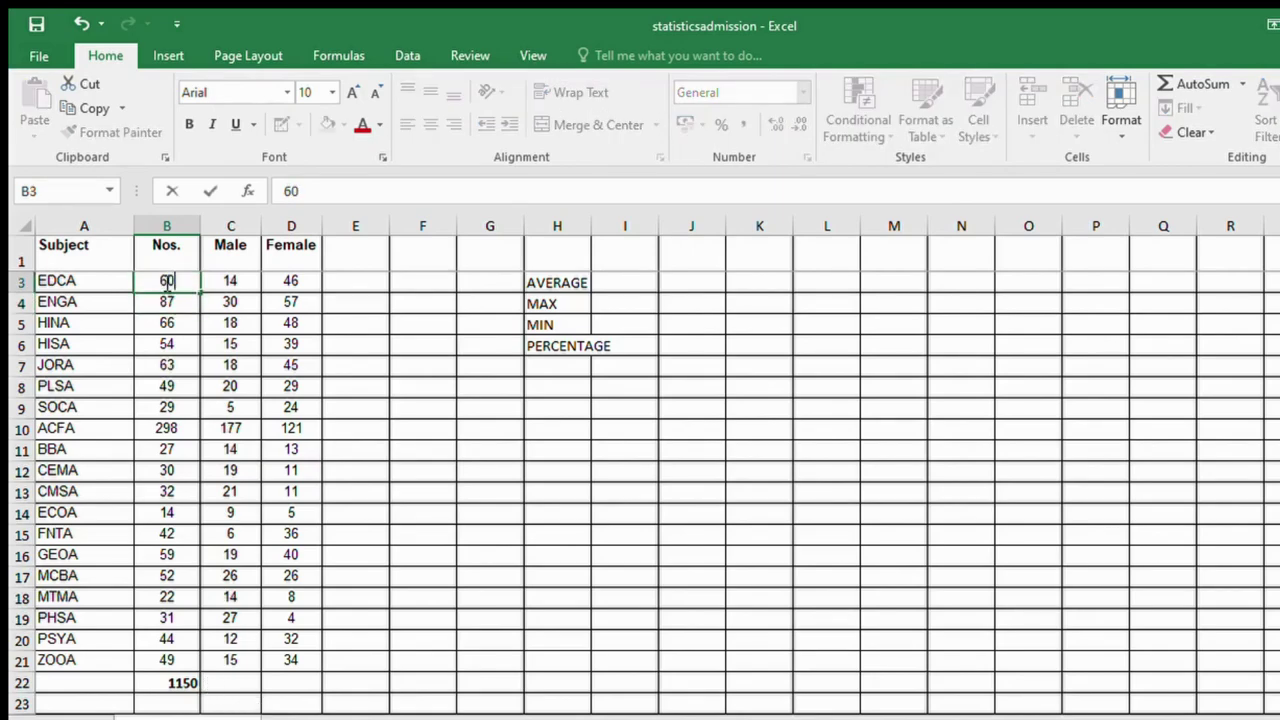
- Label cell A22 as TOTAL beside the 1147 total
{"action": "left_click", "coordinate": [97, 686]}
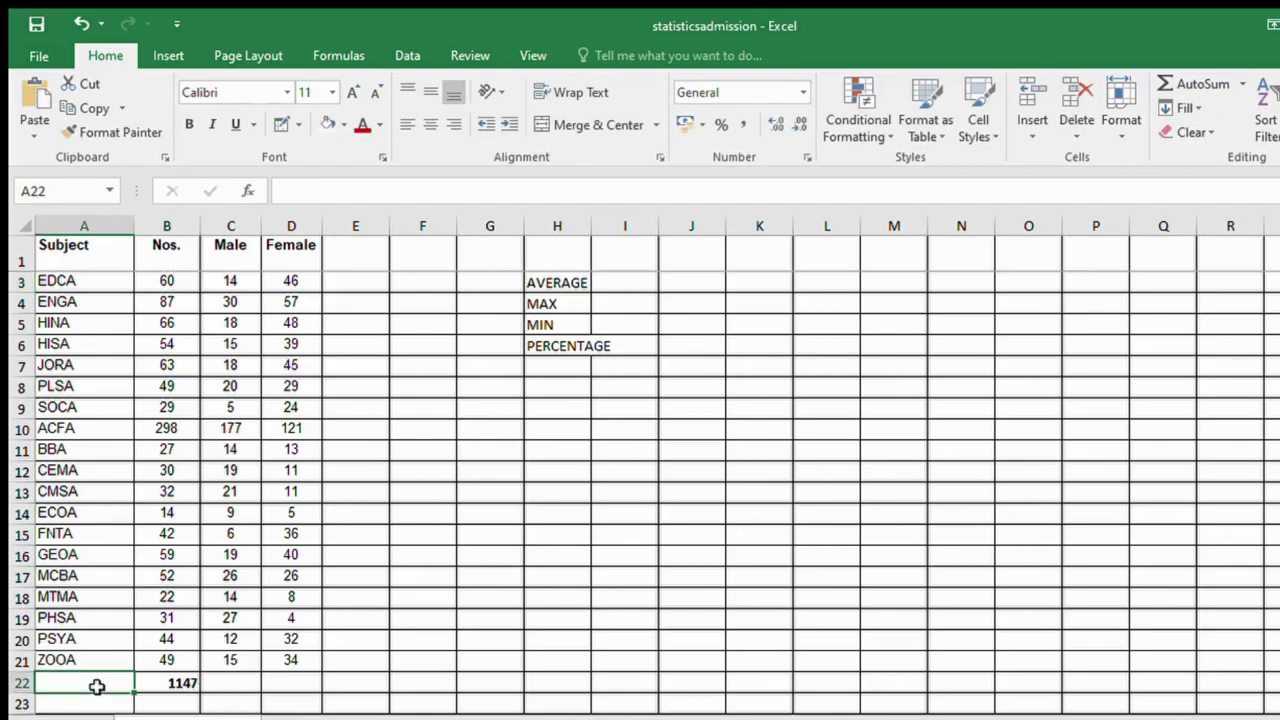
{"action": "type", "text": "T"}
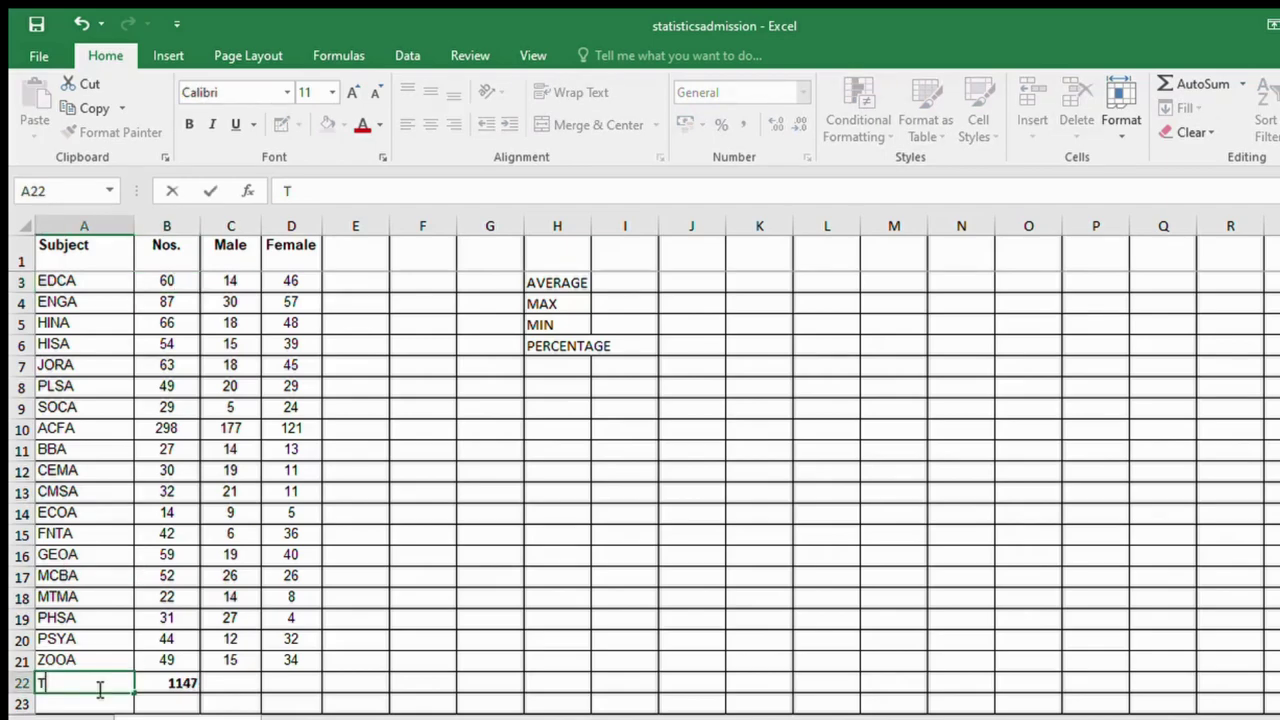
{"action": "type", "text": "OTAL"}
{"action": "left_click", "coordinate": [221, 687]}
{"action": "left_click", "coordinate": [160, 682]}
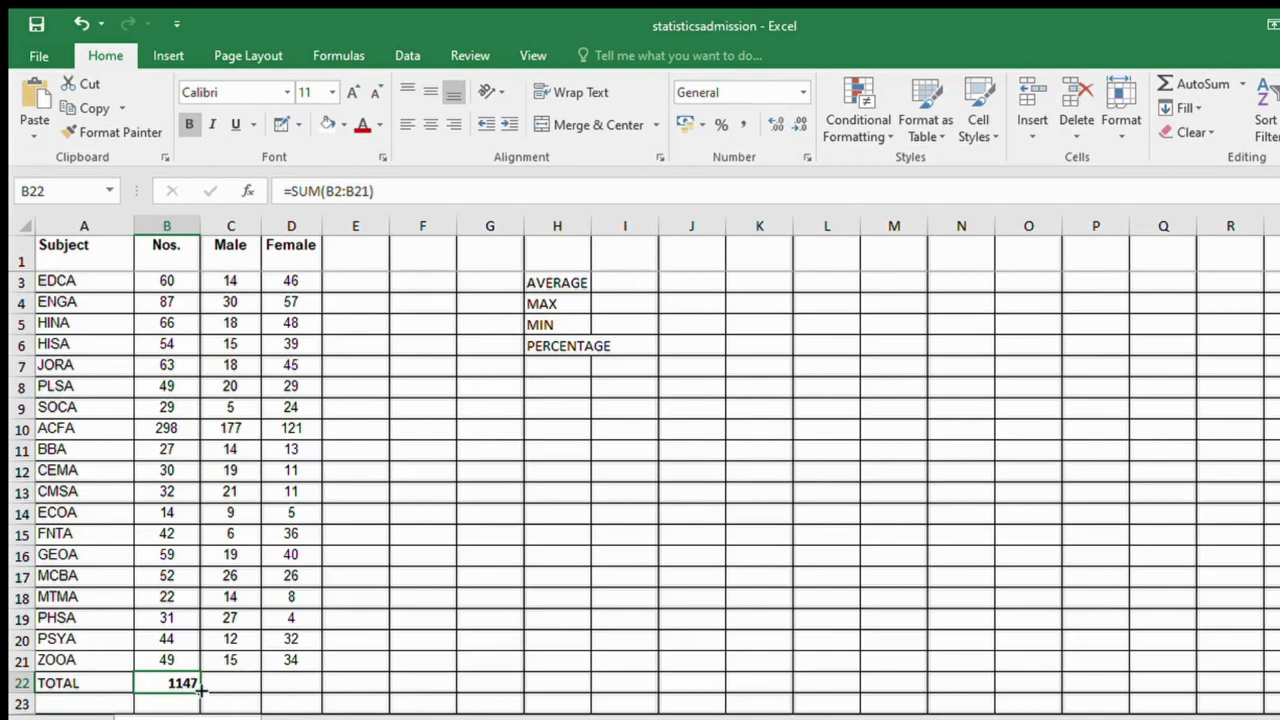
- Fill the total across Male and Female, re-entering C22 as =SUM(C2:C21) for 485
{"action": "left_click_drag", "start_coordinate": [200, 690], "coordinate": [309, 693]}
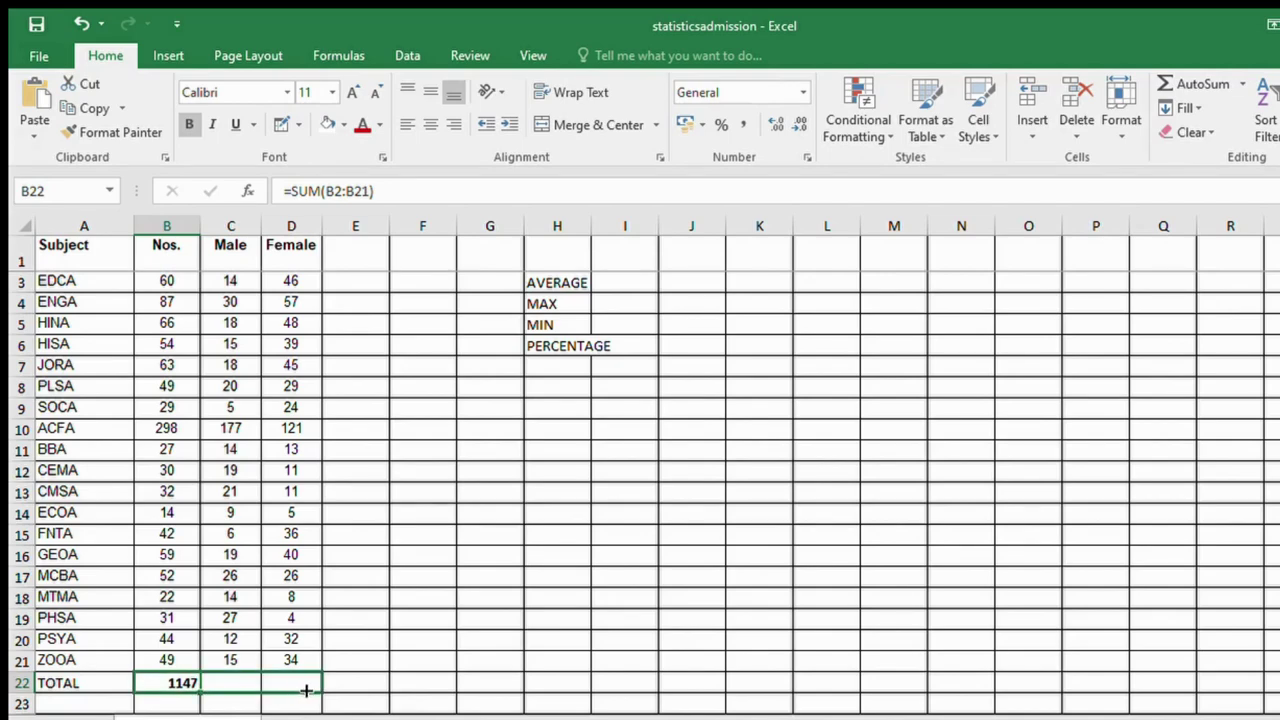
{"action": "left_click", "coordinate": [248, 683]}
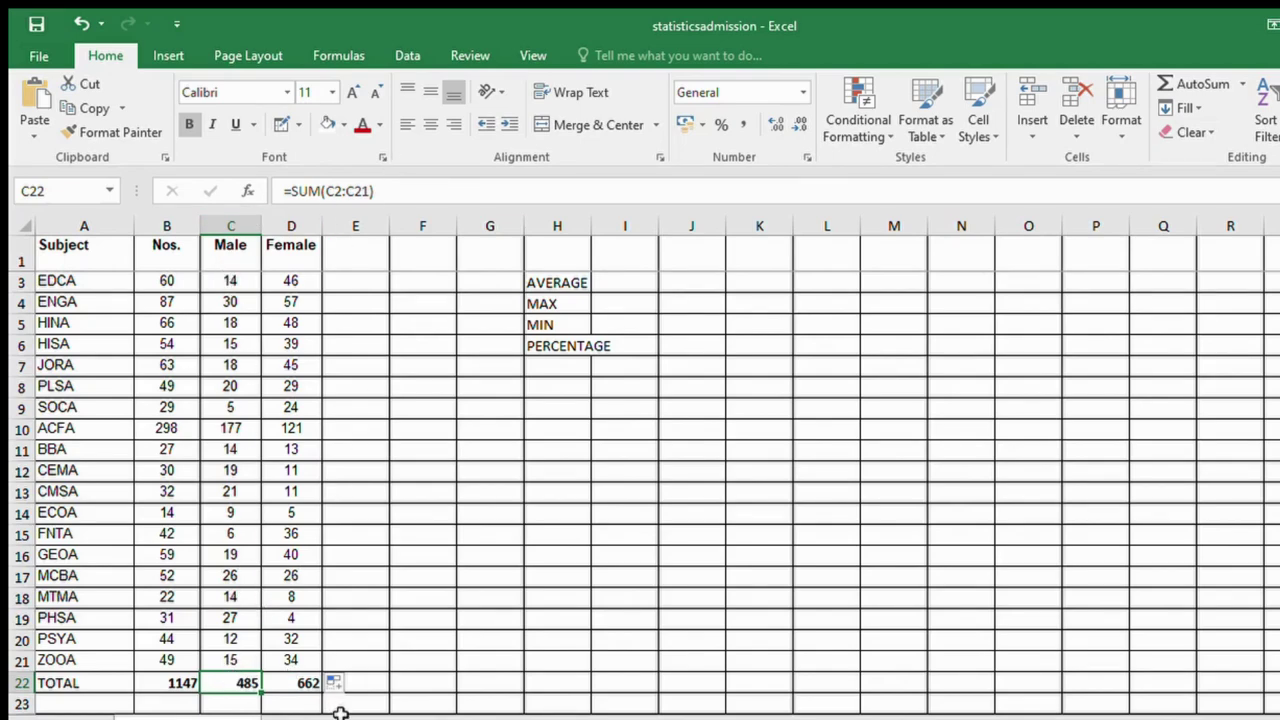
{"action": "key", "text": "Delete"}
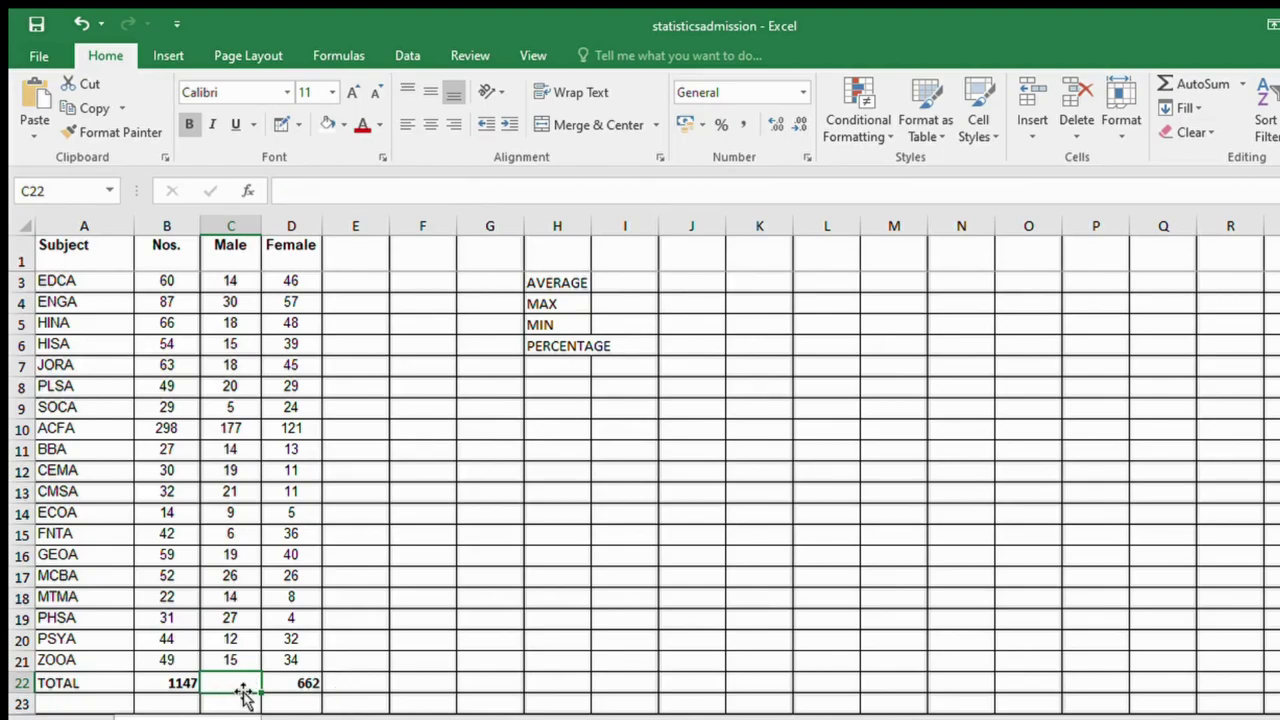
{"action": "type", "text": "="}
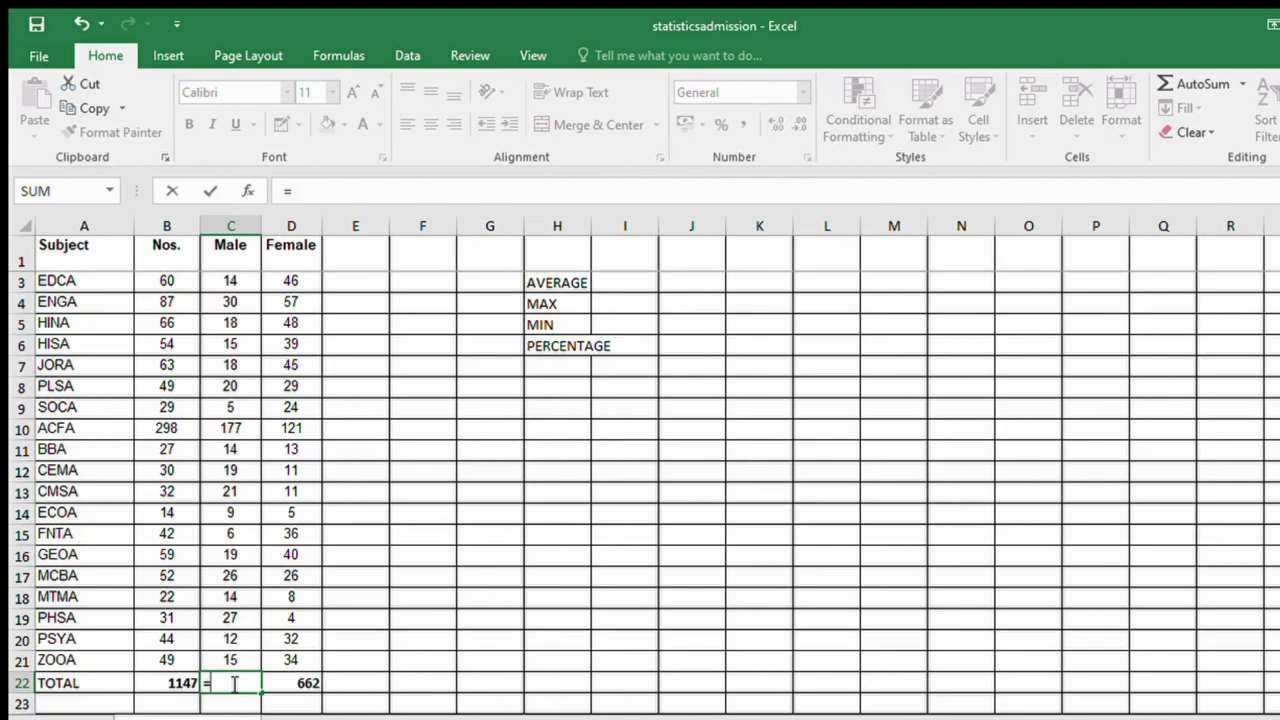
{"action": "type", "text": "SUM"}
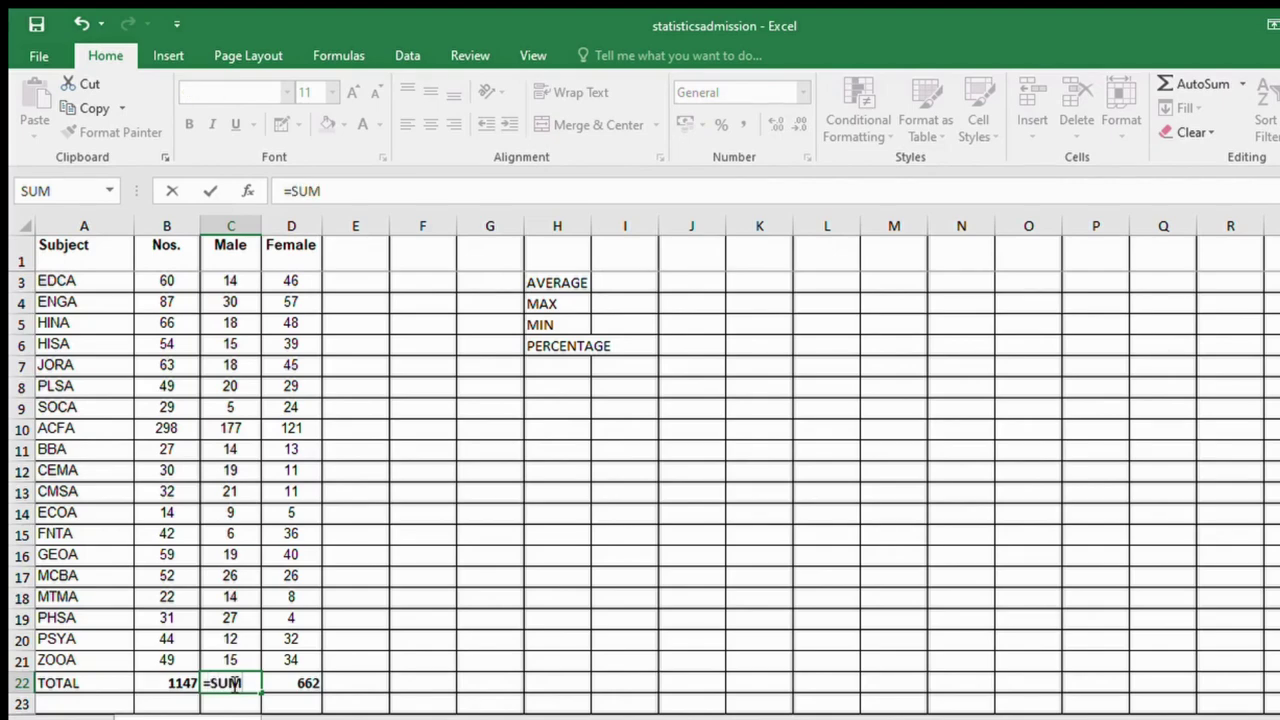
{"action": "type", "text": "(C2:"}
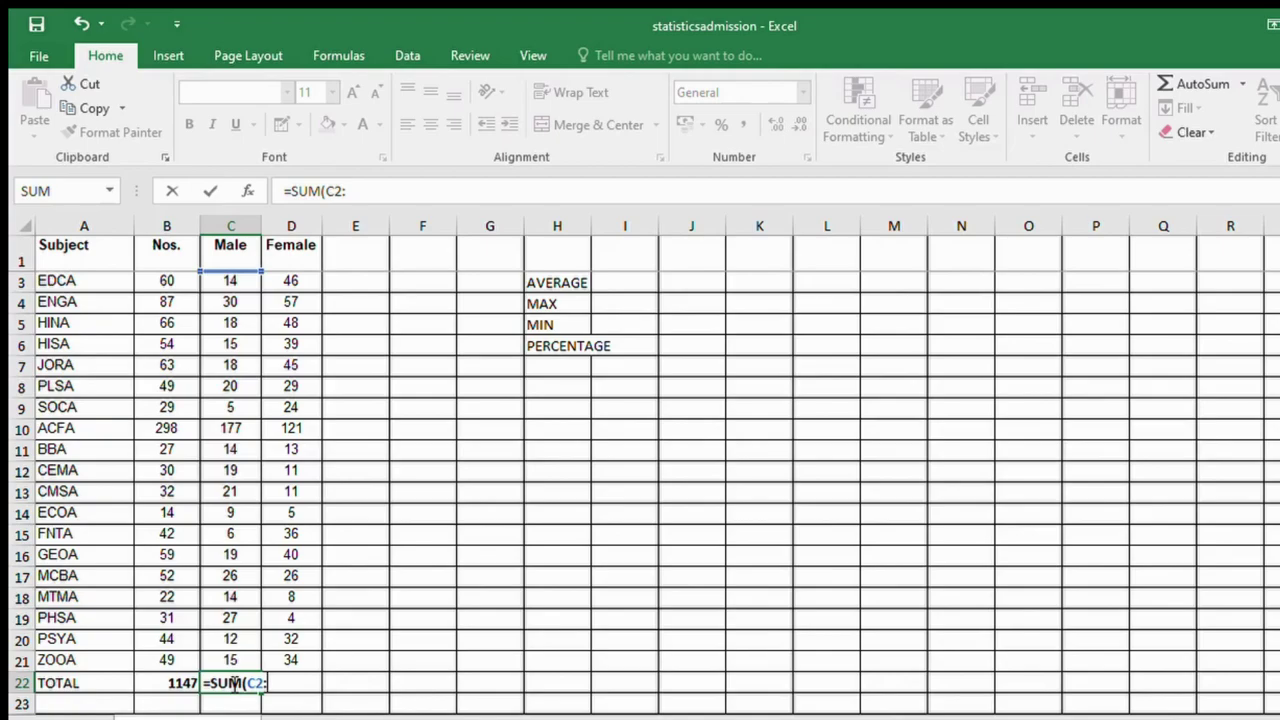
{"action": "type", "text": "C2"}
{"action": "type", "text": "1"}
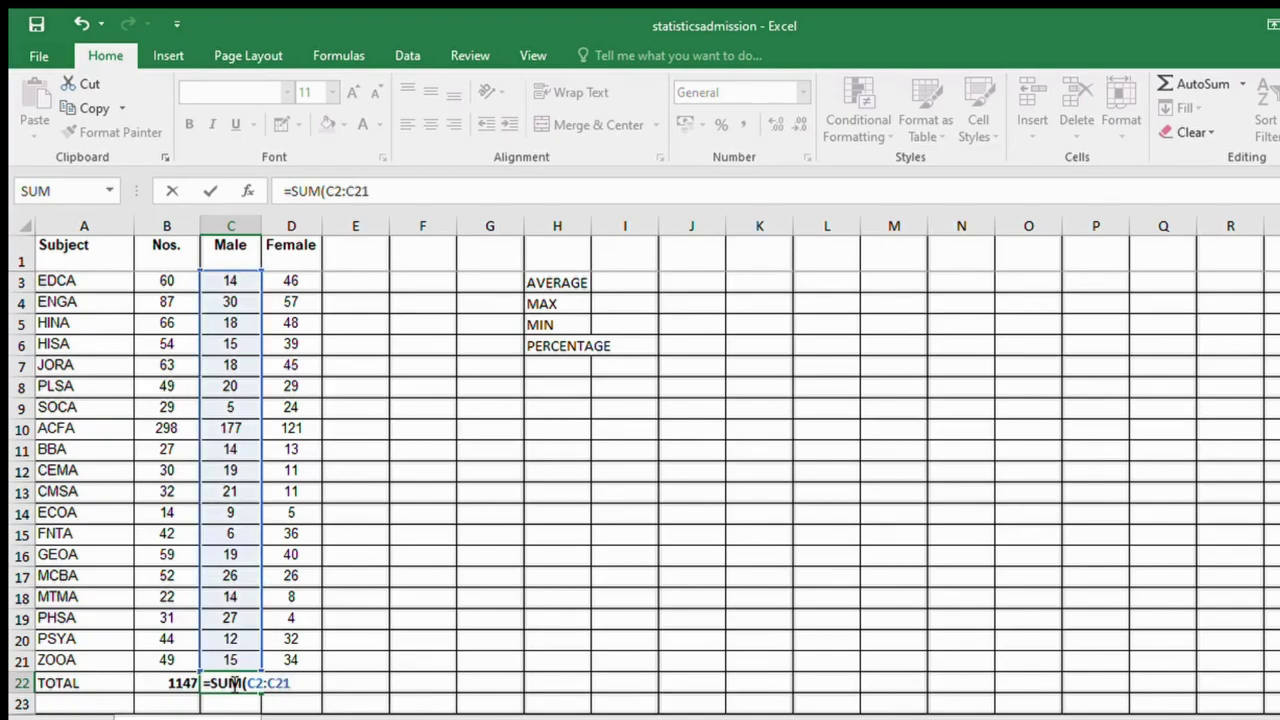
{"action": "key", "text": "Return"}
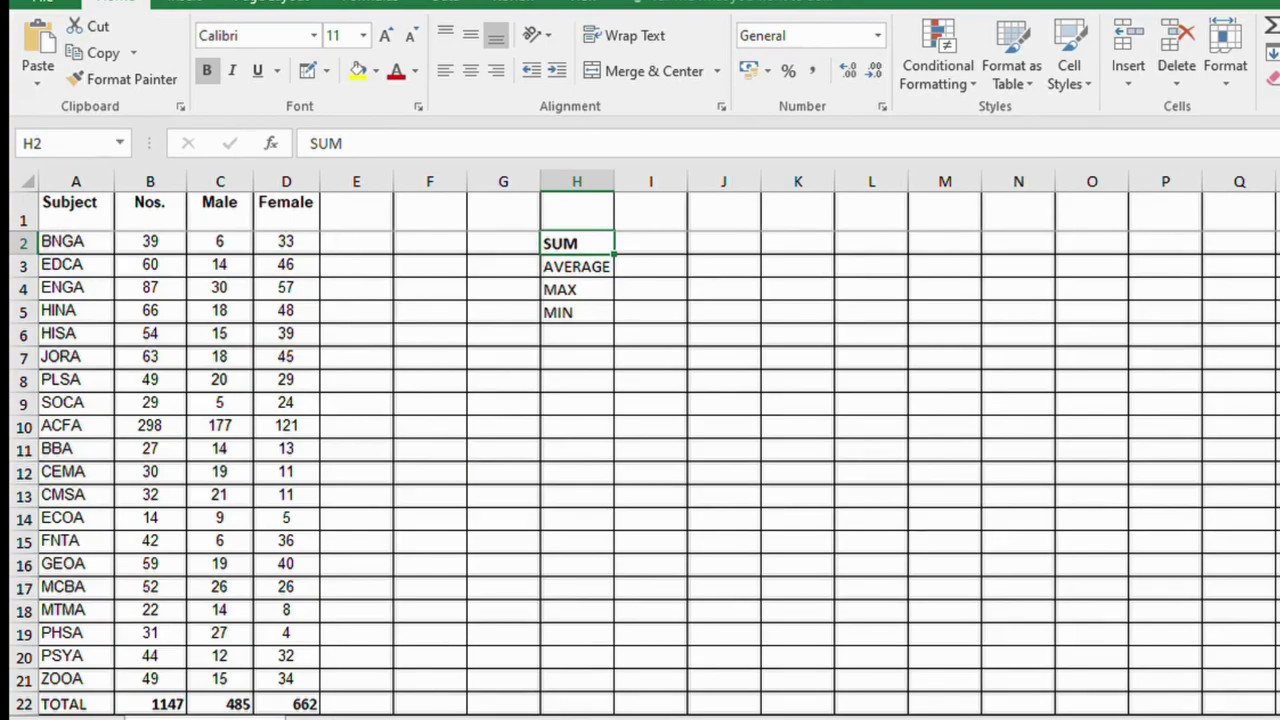
- Number the subject rows 1 to 20 in column E using a fill series
{"action": "left_click", "coordinate": [365, 241]}
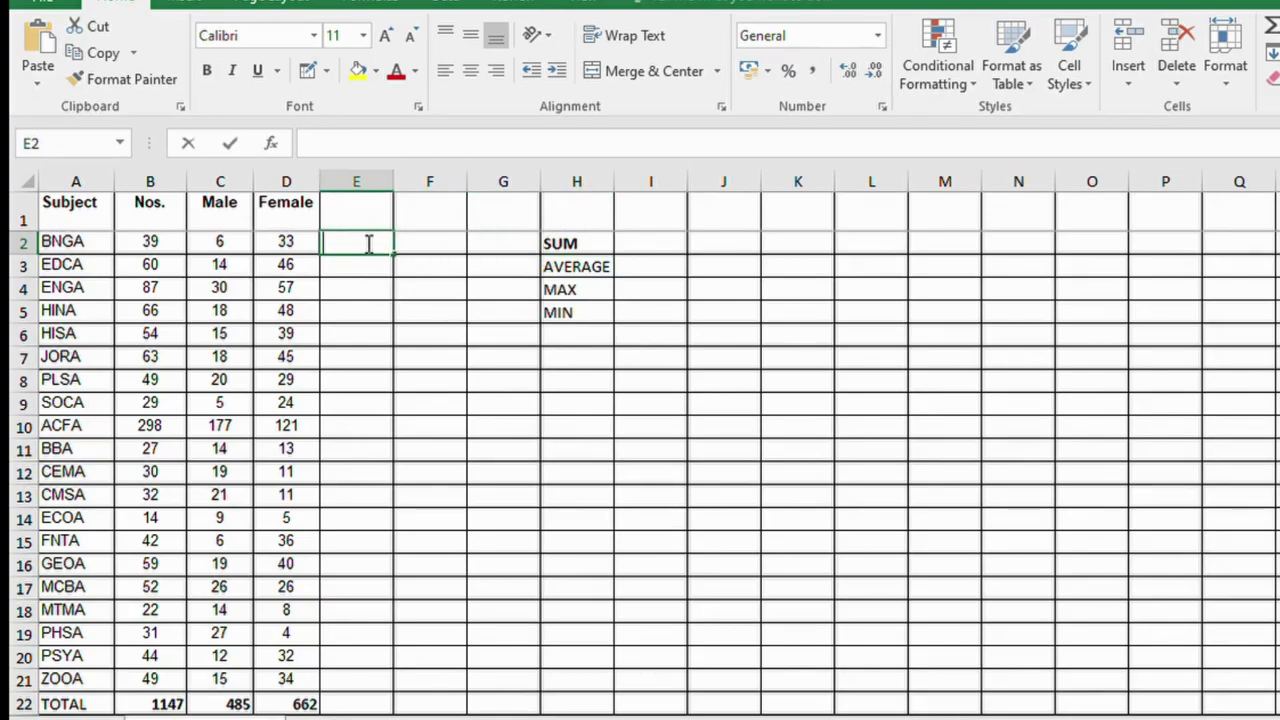
{"action": "type", "text": "1"}
{"action": "key", "text": "Return"}
{"action": "type", "text": "2"}
{"action": "key", "text": "Return"}
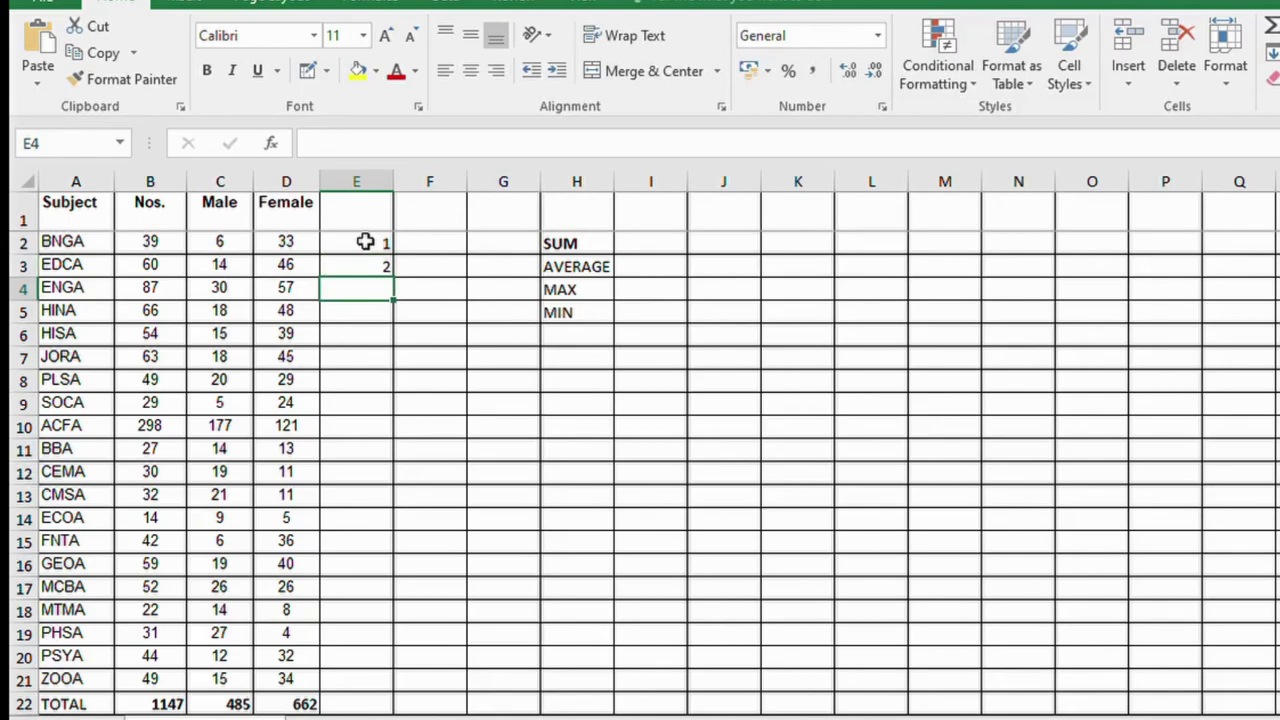
{"action": "left_click_drag", "start_coordinate": [365, 241], "coordinate": [367, 266]}
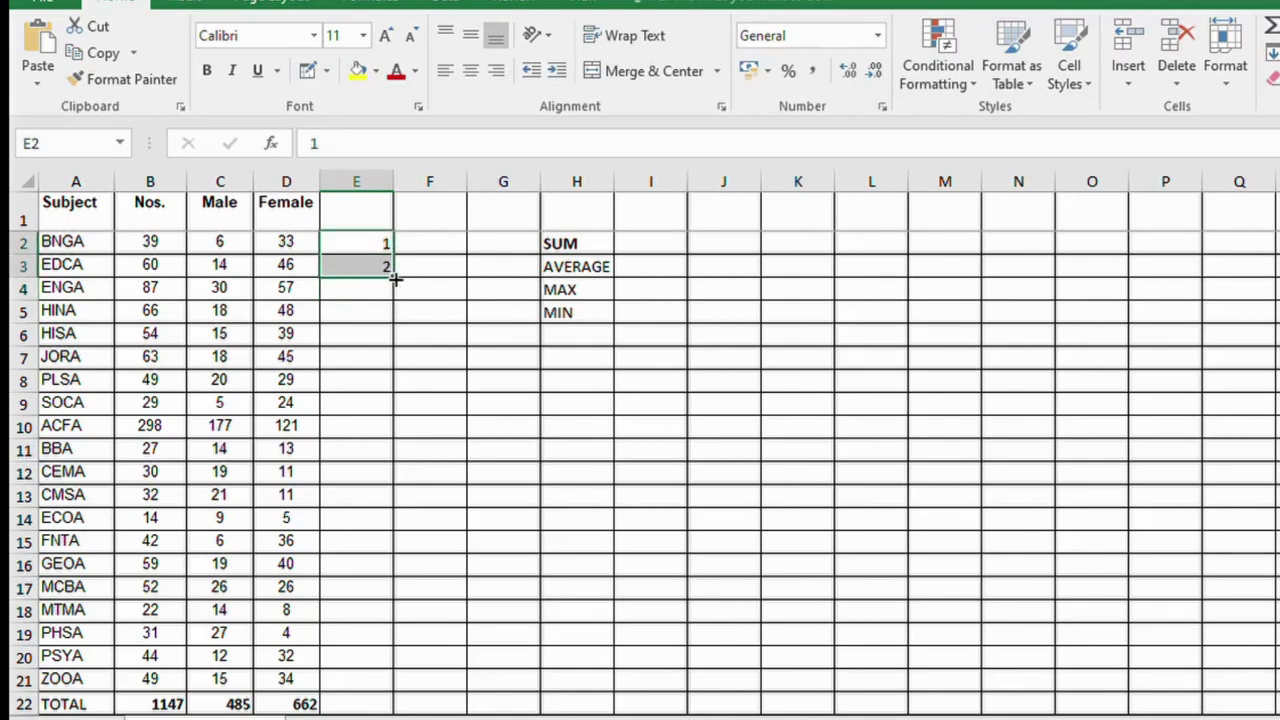
{"action": "double_click", "coordinate": [393, 278]}
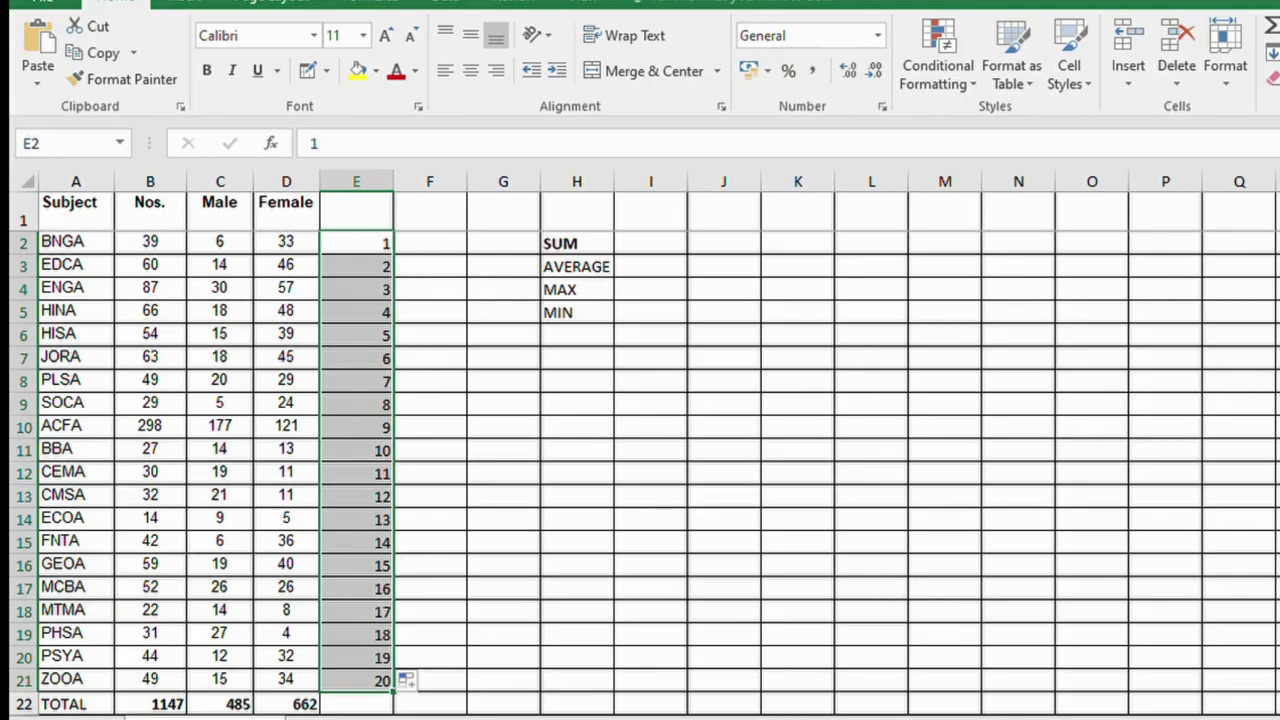
- Label cell A23 as AVERAGE
{"action": "scroll", "coordinate": [256, 540], "scroll_direction": "down", "scroll_amount": 1}
{"action": "scroll", "coordinate": [256, 540], "scroll_direction": "down", "scroll_amount": 2}
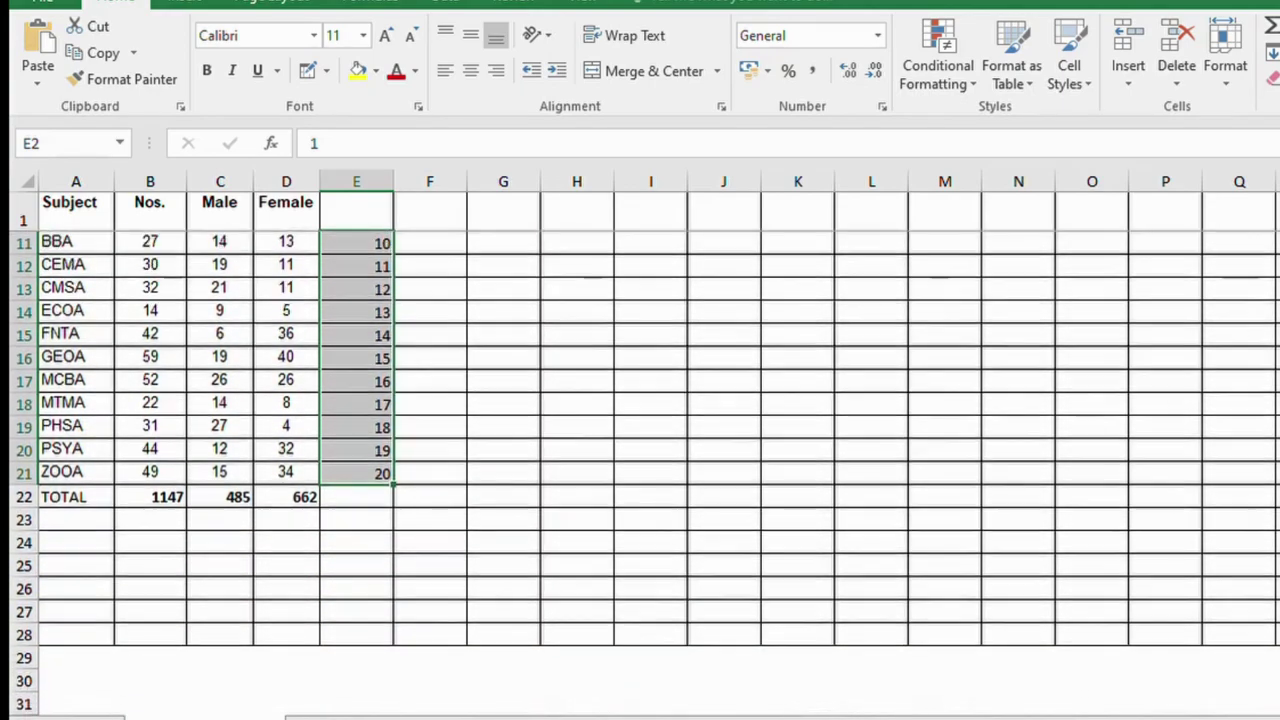
{"action": "left_click", "coordinate": [79, 522]}
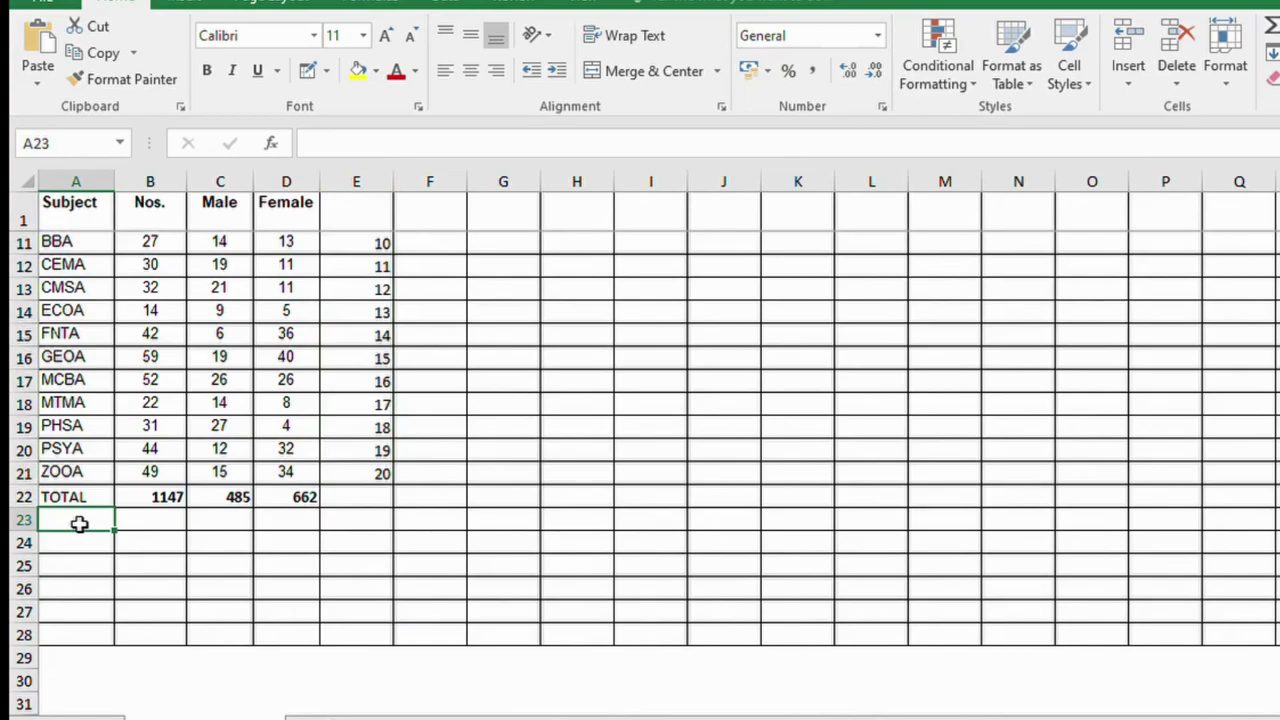
{"action": "type", "text": "AVERAG"}
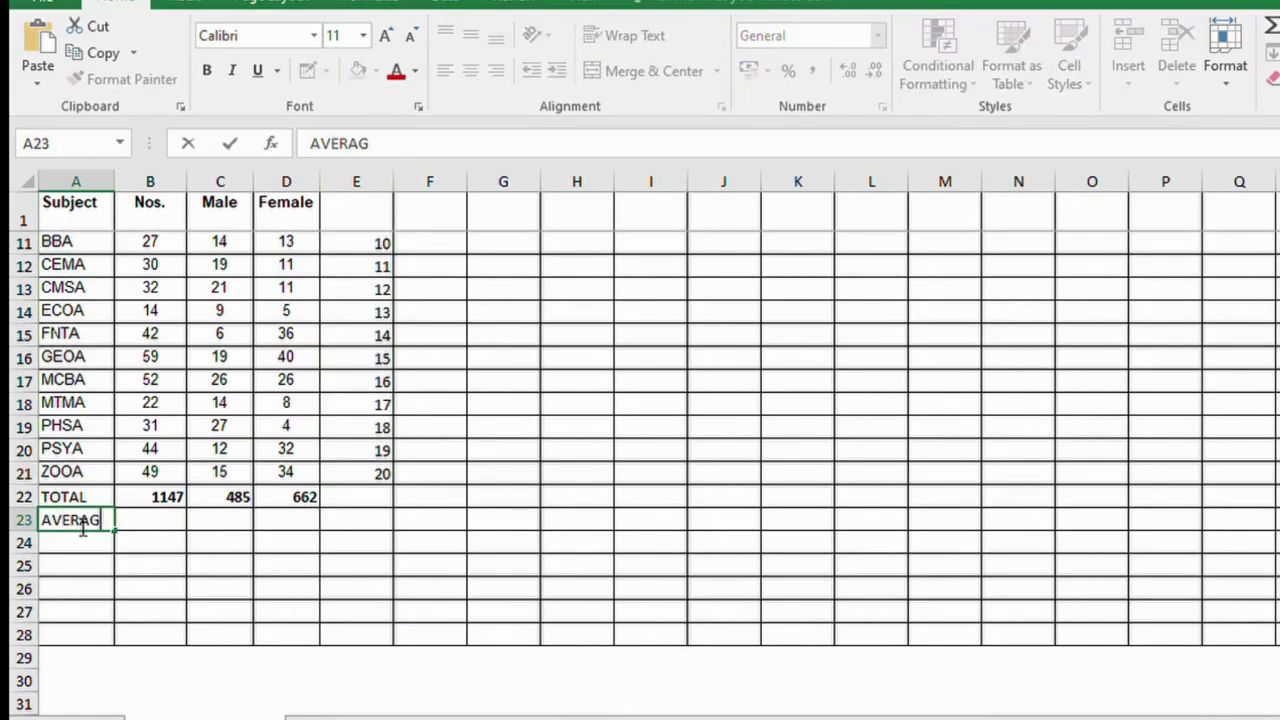
{"action": "type", "text": "E"}
{"action": "key", "text": "Tab"}
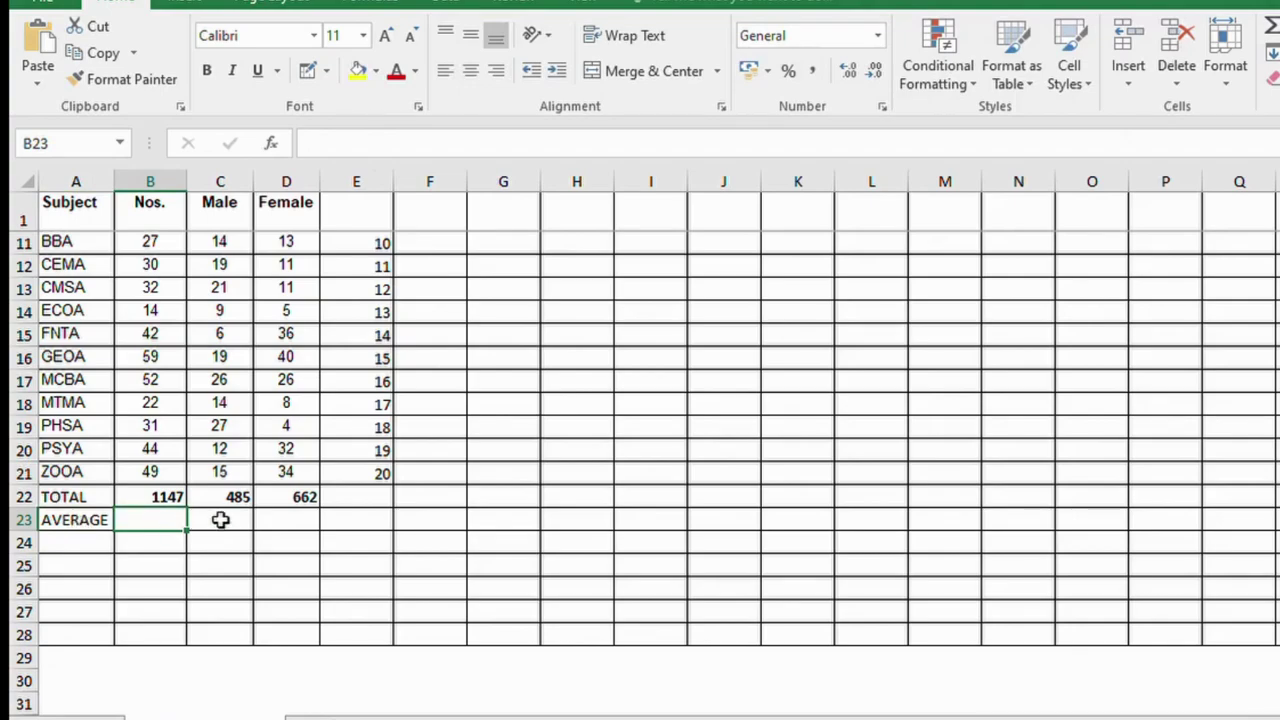
- Enter =AVERAGE(B22/20) in B23, giving a Nos. average of 57.35
{"action": "left_click", "coordinate": [151, 498]}
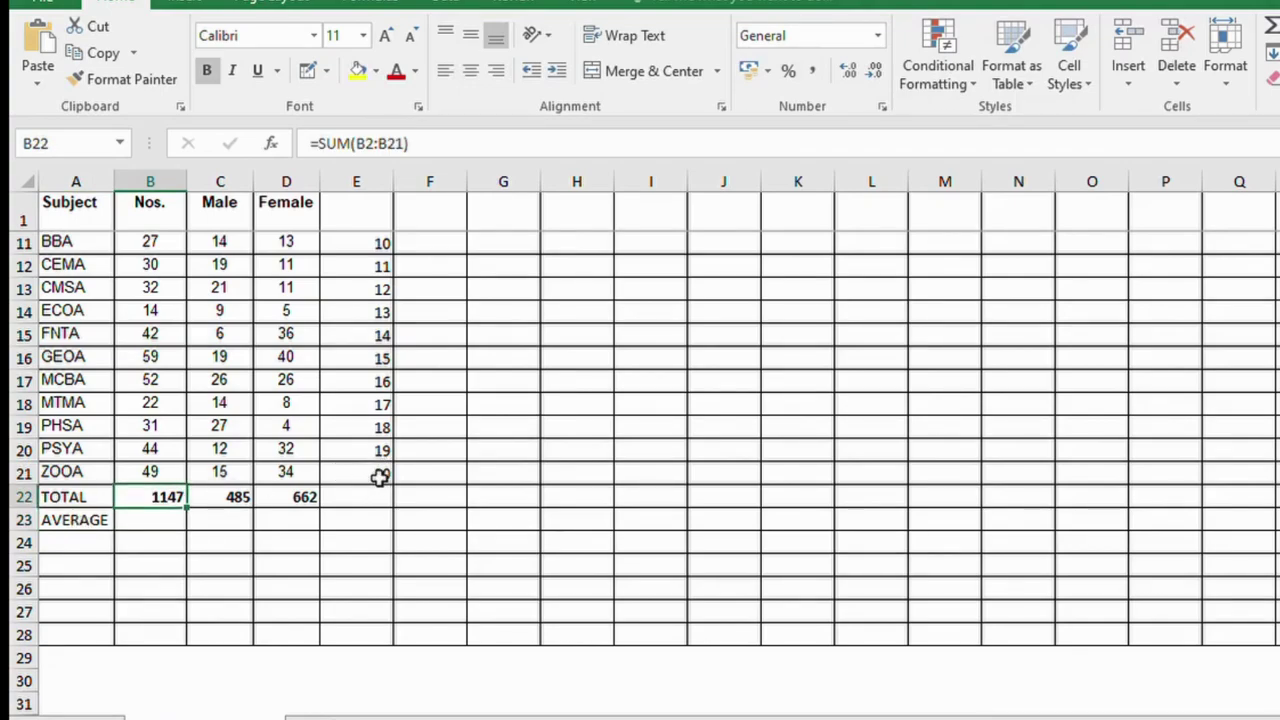
{"action": "left_click", "coordinate": [167, 518]}
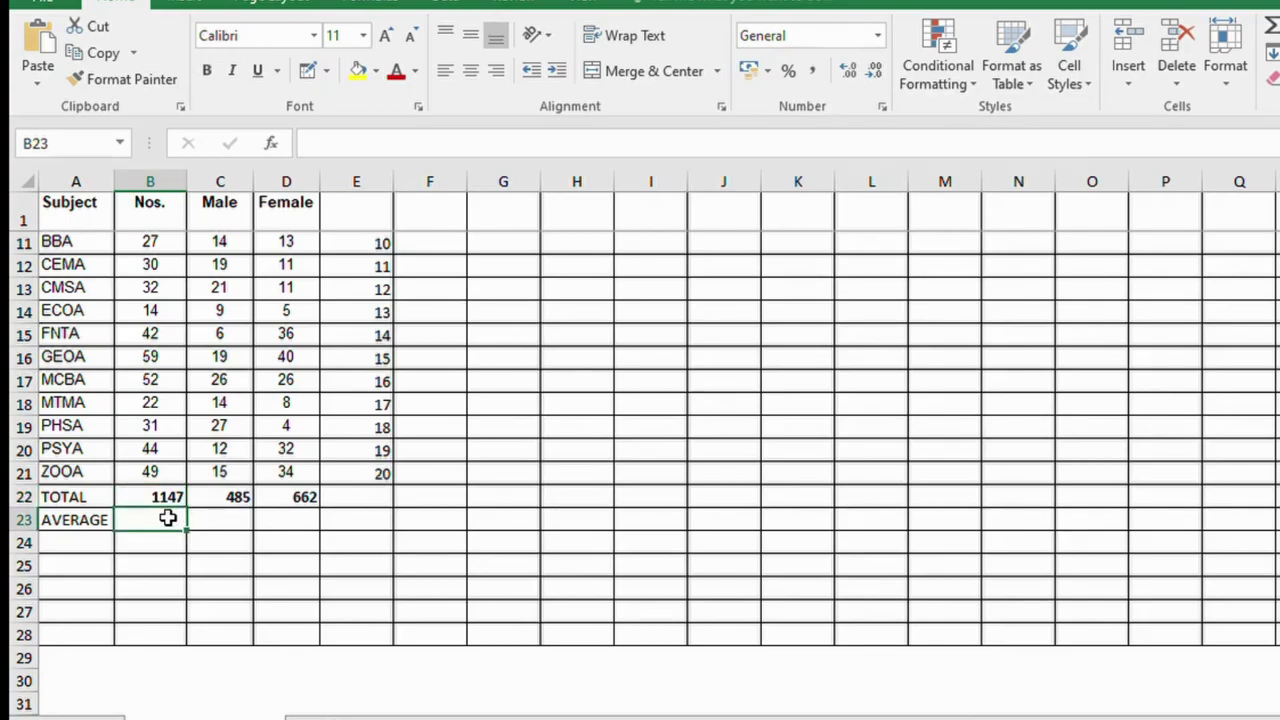
{"action": "type", "text": "="}
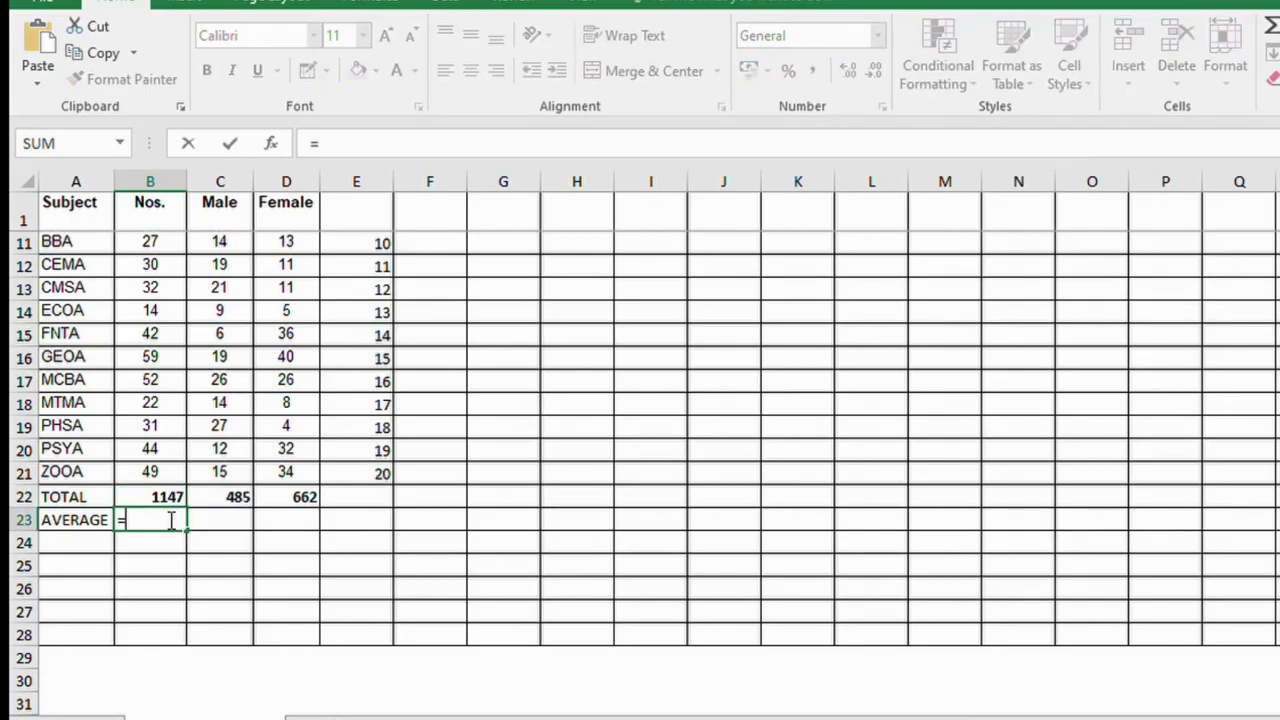
{"action": "type", "text": "AV"}
{"action": "type", "text": "ERA"}
{"action": "type", "text": "G"}
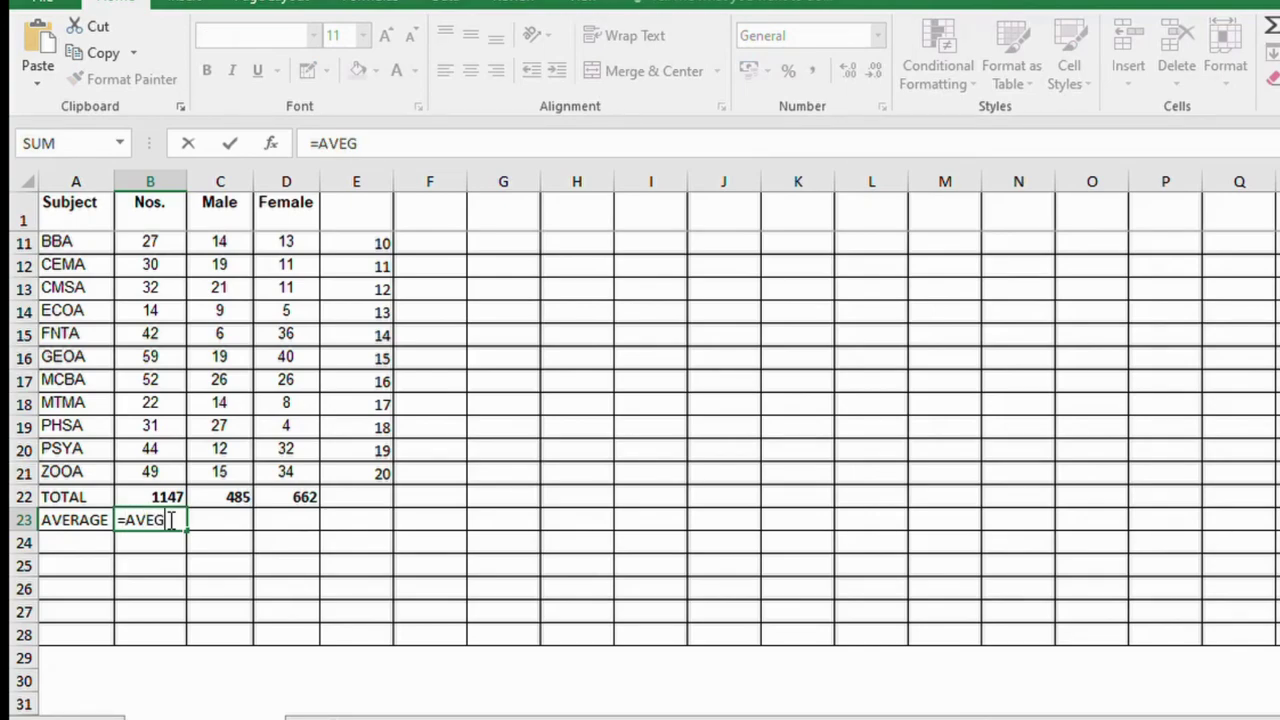
{"action": "key", "text": "BackSpace"}
{"action": "type", "text": "RAGE"}
{"action": "type", "text": "("}
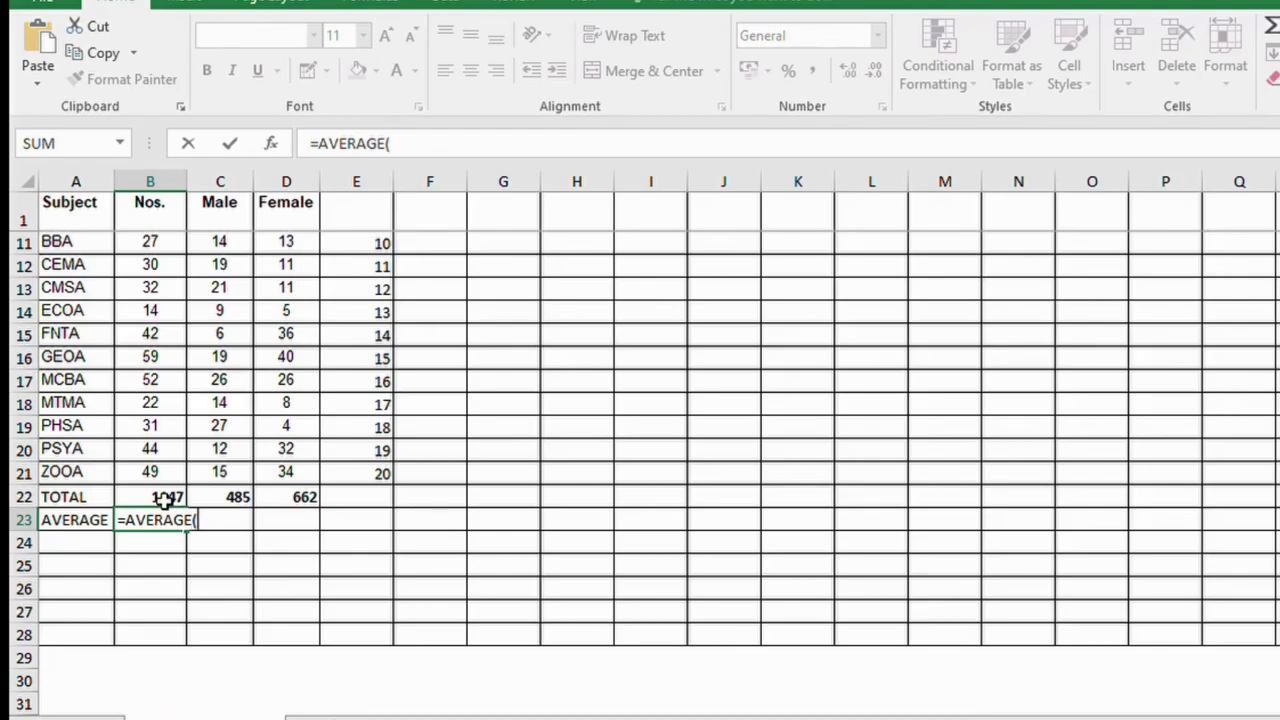
{"action": "left_click", "coordinate": [165, 500]}
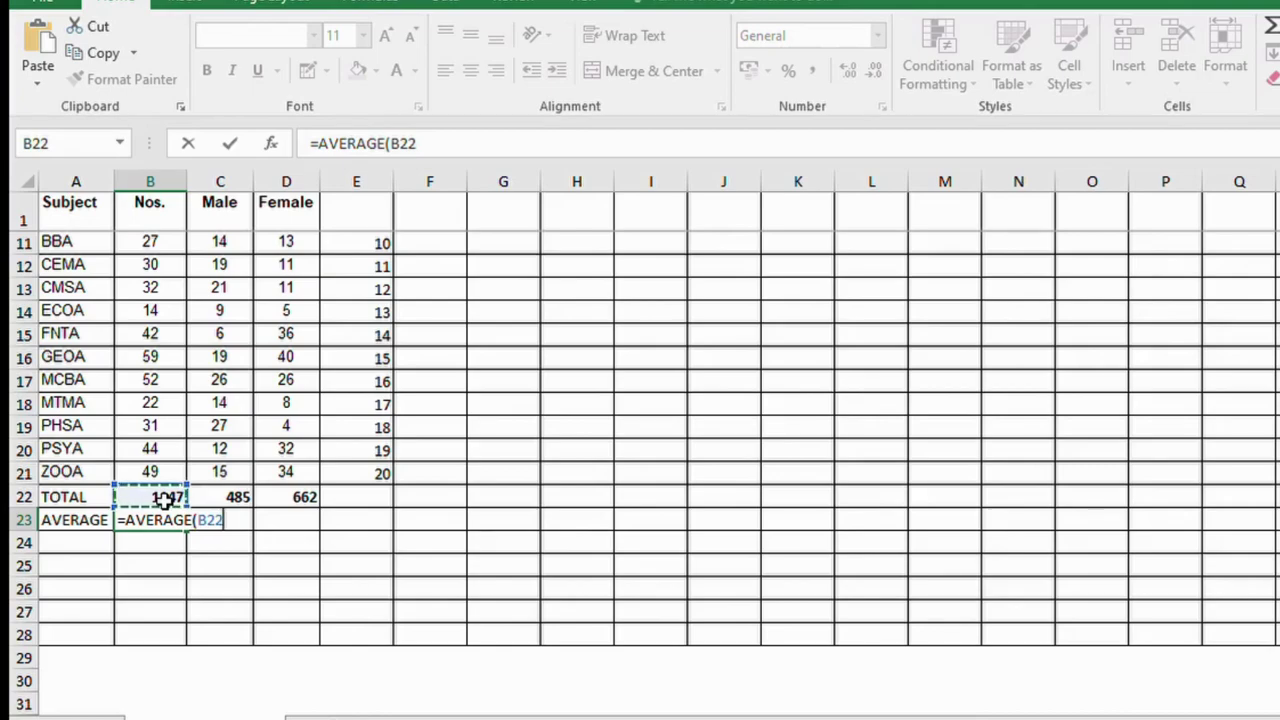
{"action": "type", "text": "/"}
{"action": "type", "text": "20"}
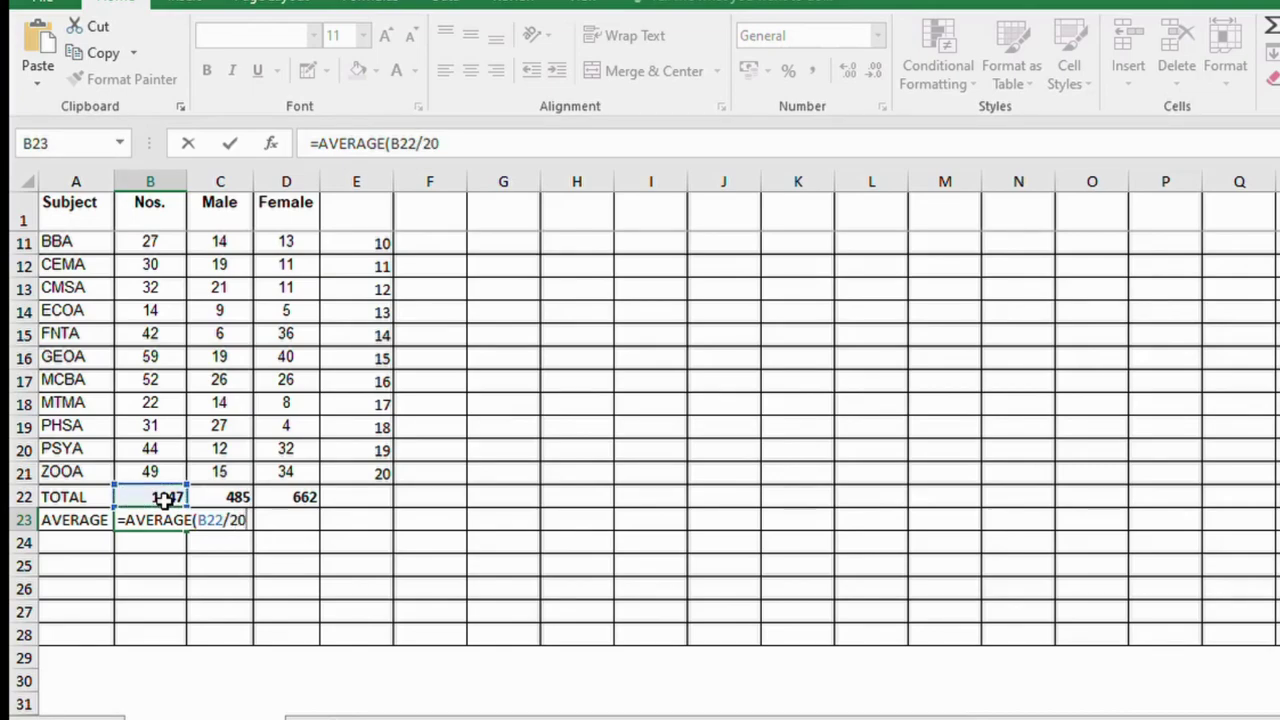
{"action": "type", "text": ")"}
{"action": "key", "text": "Return"}
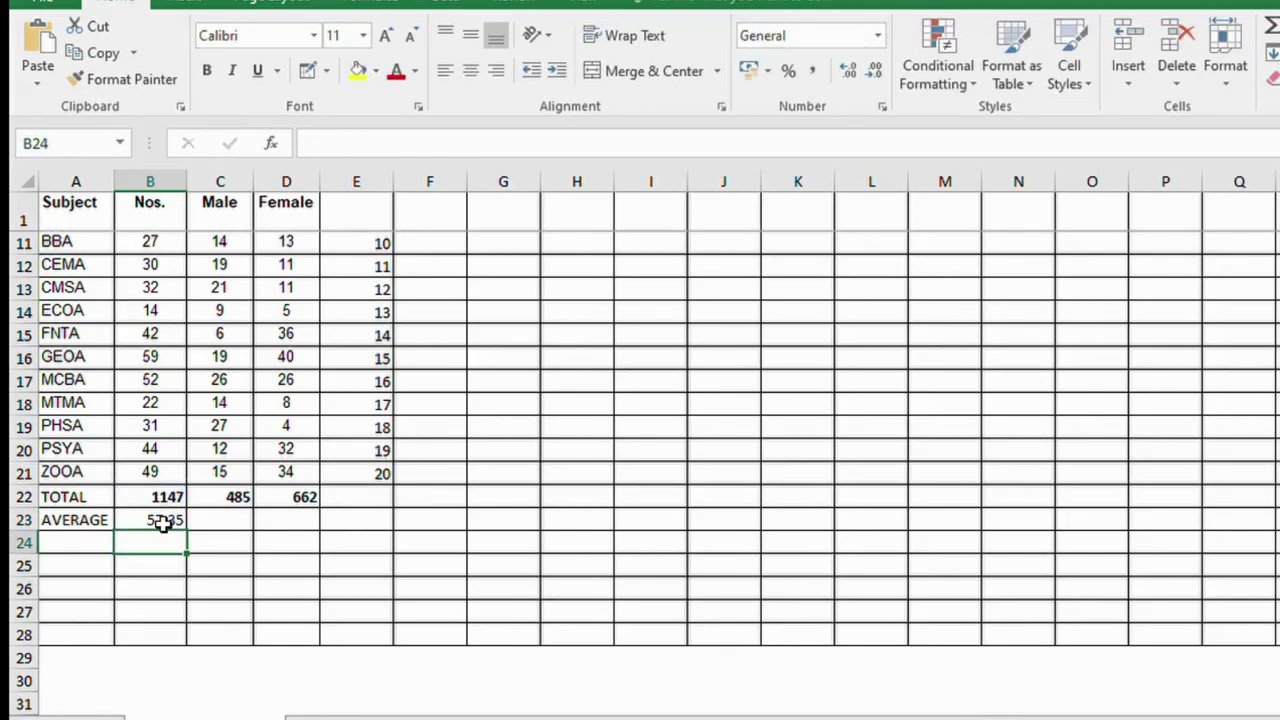
- Format B23 as a Number with no decimals so the average shows 57
{"action": "left_click", "coordinate": [163, 524]}
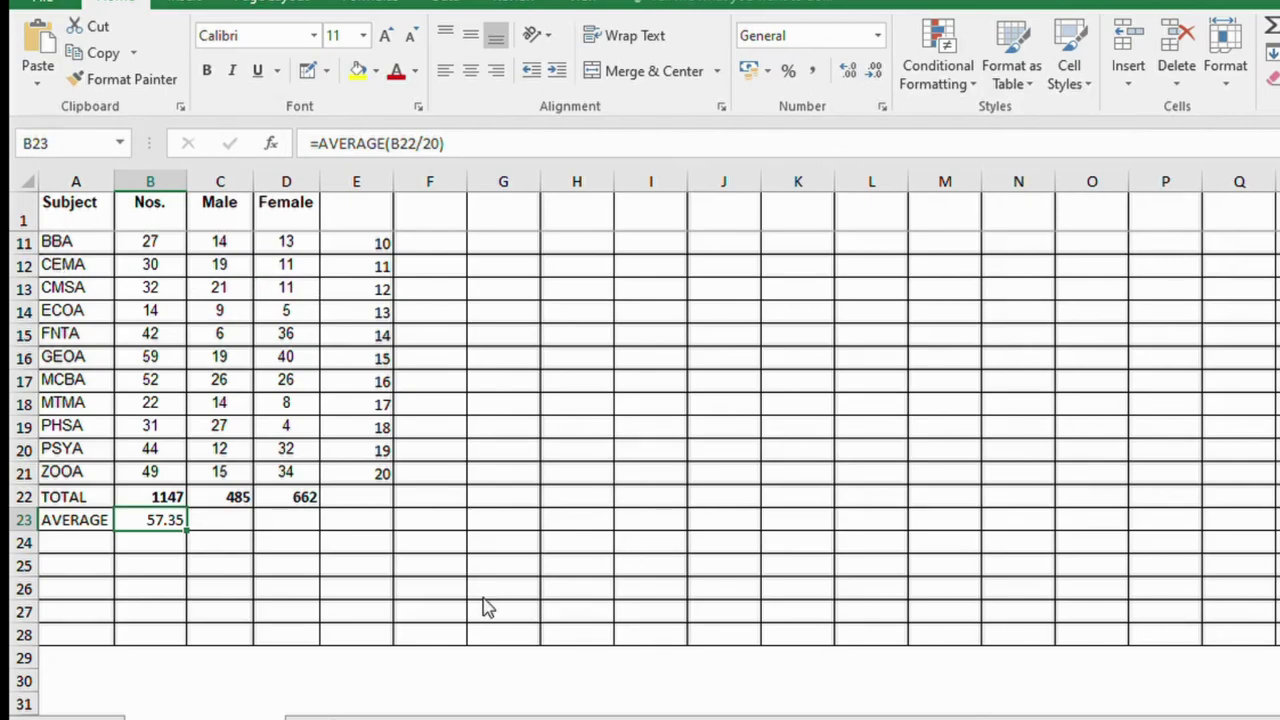
{"action": "key", "text": "alt+h"}
{"action": "key", "text": "9"}
{"action": "key", "text": "9"}
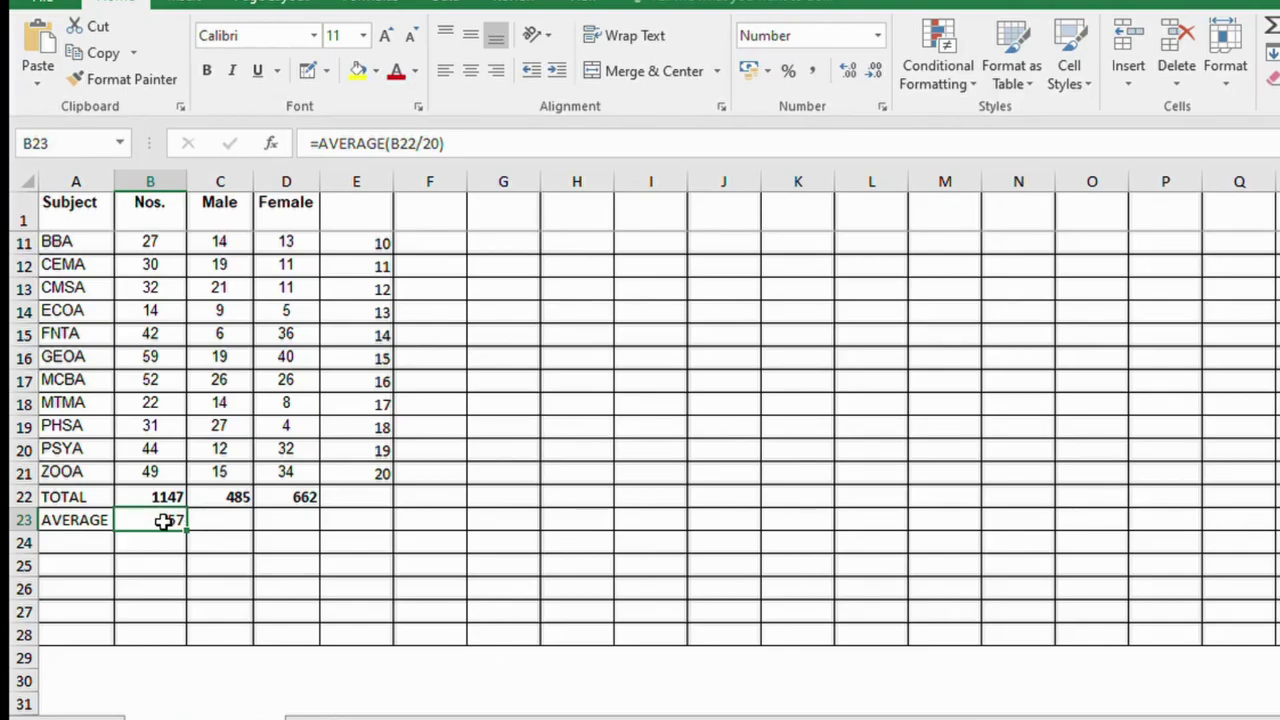
- Change ZOOA's Nos. value in B21 to 55 and check the average in B23
{"action": "left_click", "coordinate": [139, 473]}
{"action": "type", "text": "5"}
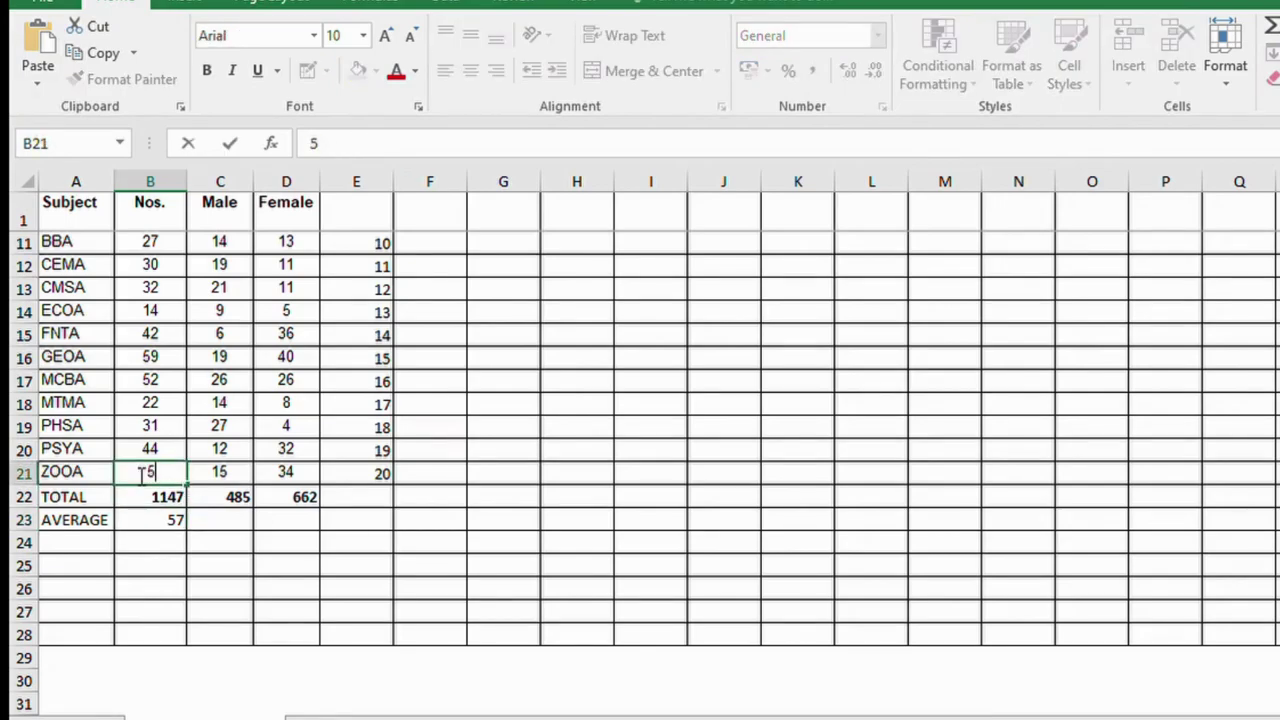
{"action": "type", "text": "5"}
{"action": "key", "text": "Return"}
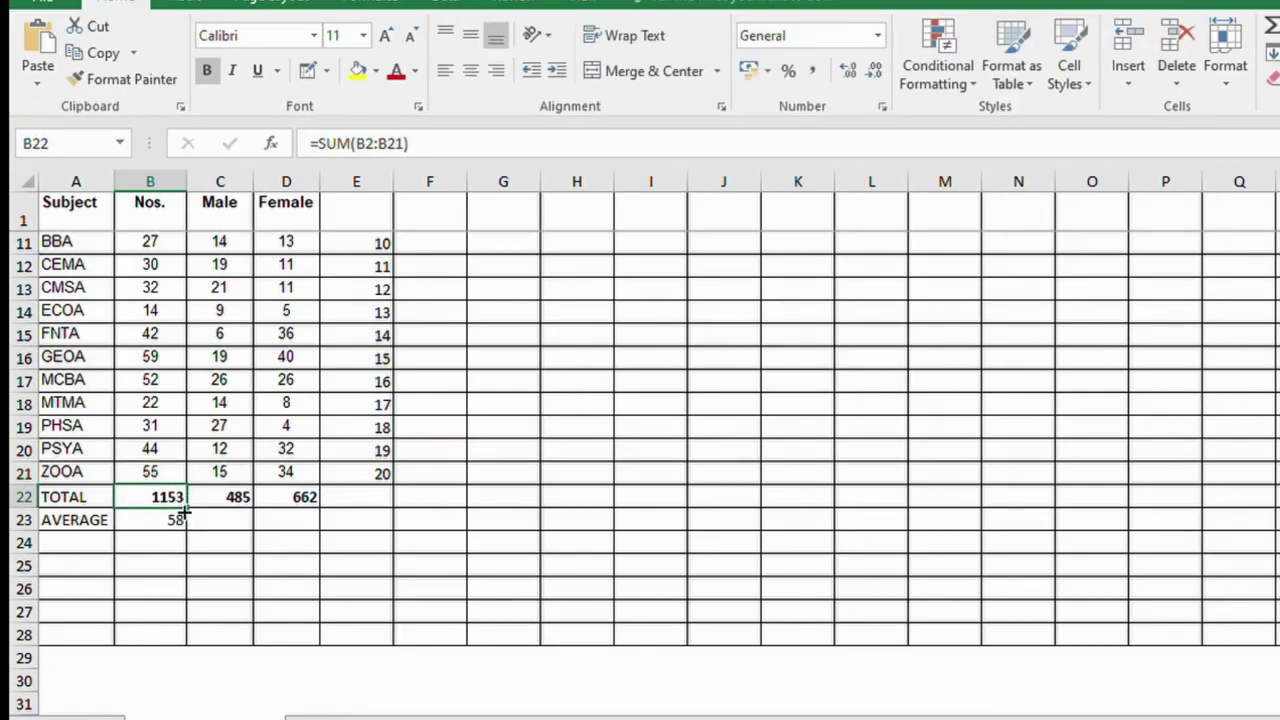
{"action": "left_click", "coordinate": [173, 519]}
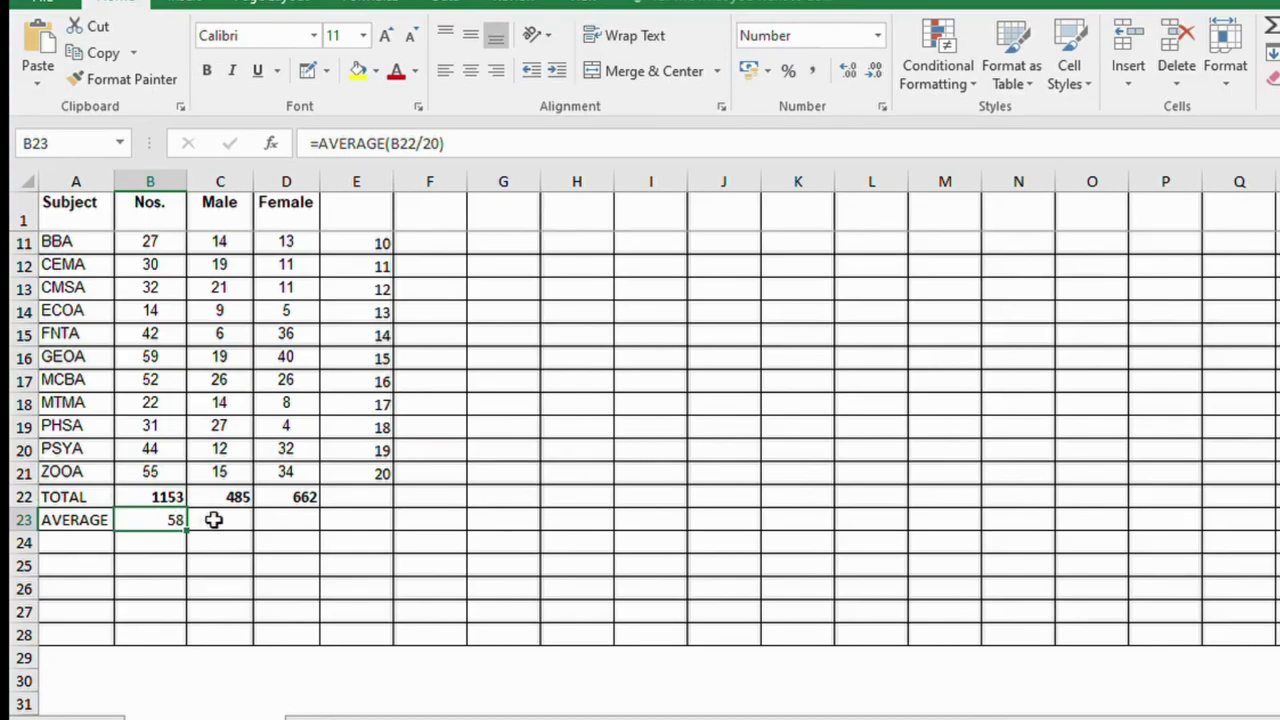
- Correct ZOOA's Nos. value to 49 and recheck the B23 average formula
{"action": "left_click", "coordinate": [144, 475]}
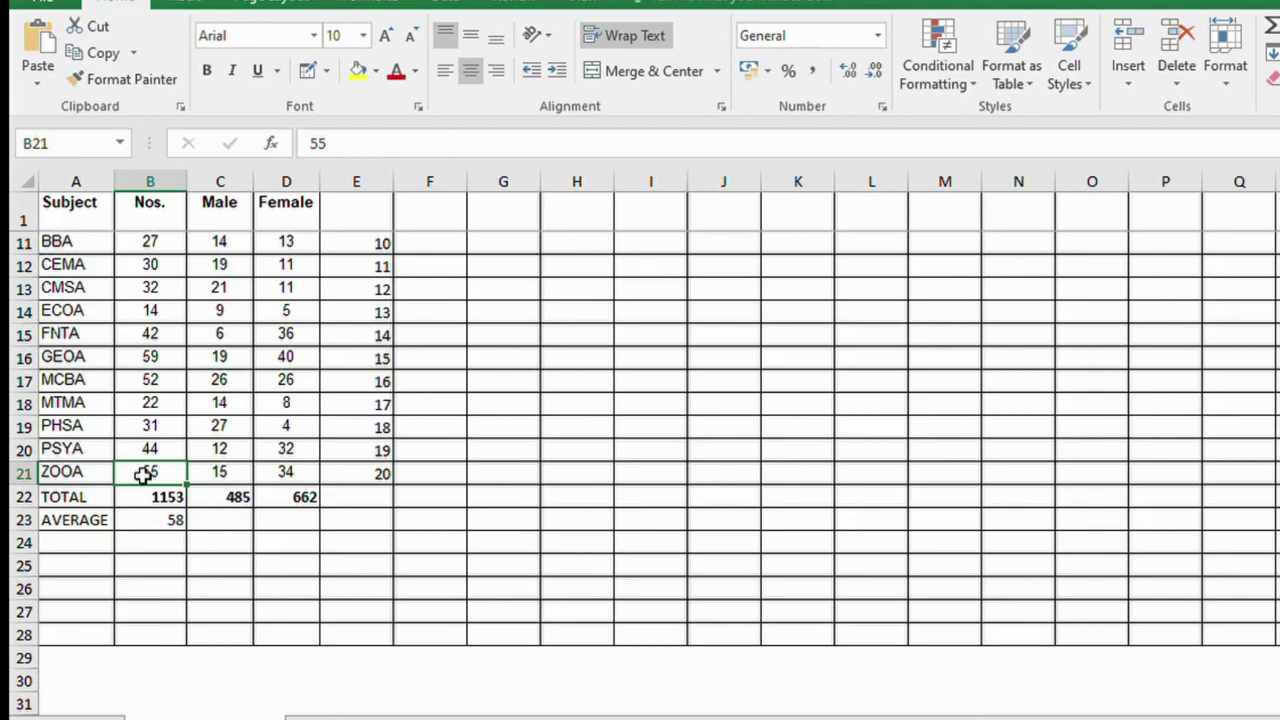
{"action": "type", "text": "49"}
{"action": "key", "text": "Return"}
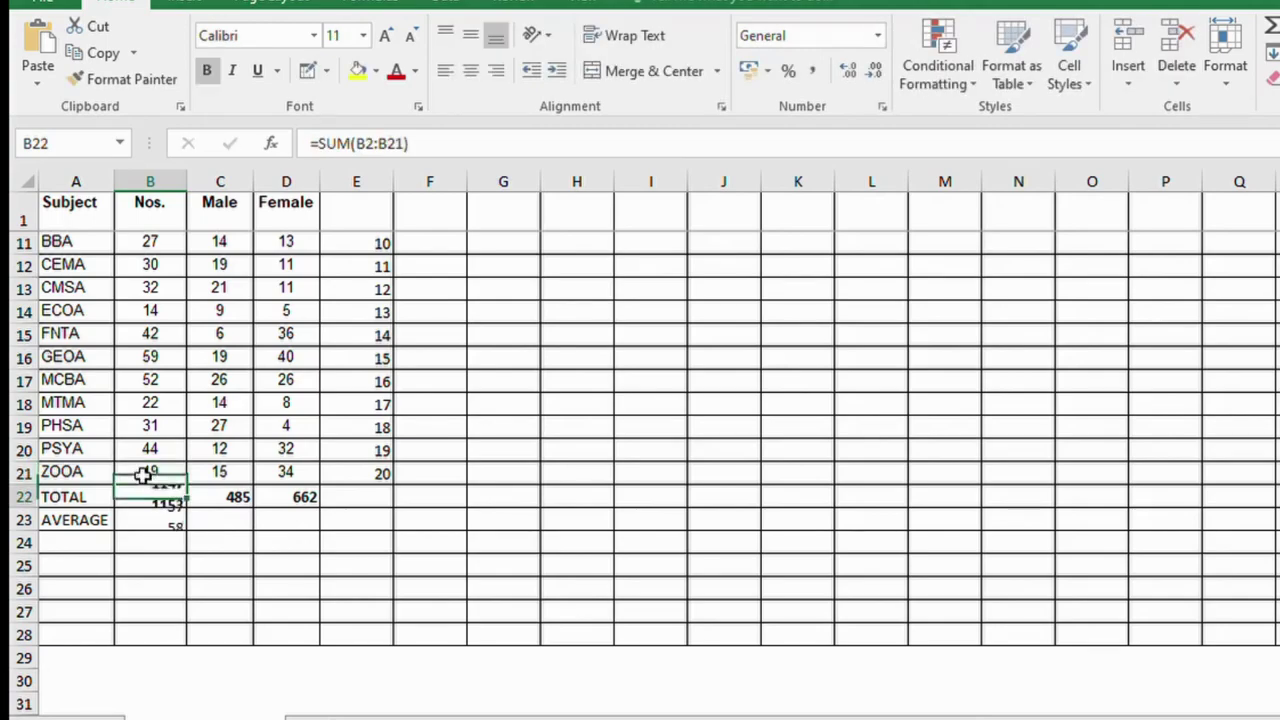
{"action": "left_click", "coordinate": [172, 523]}
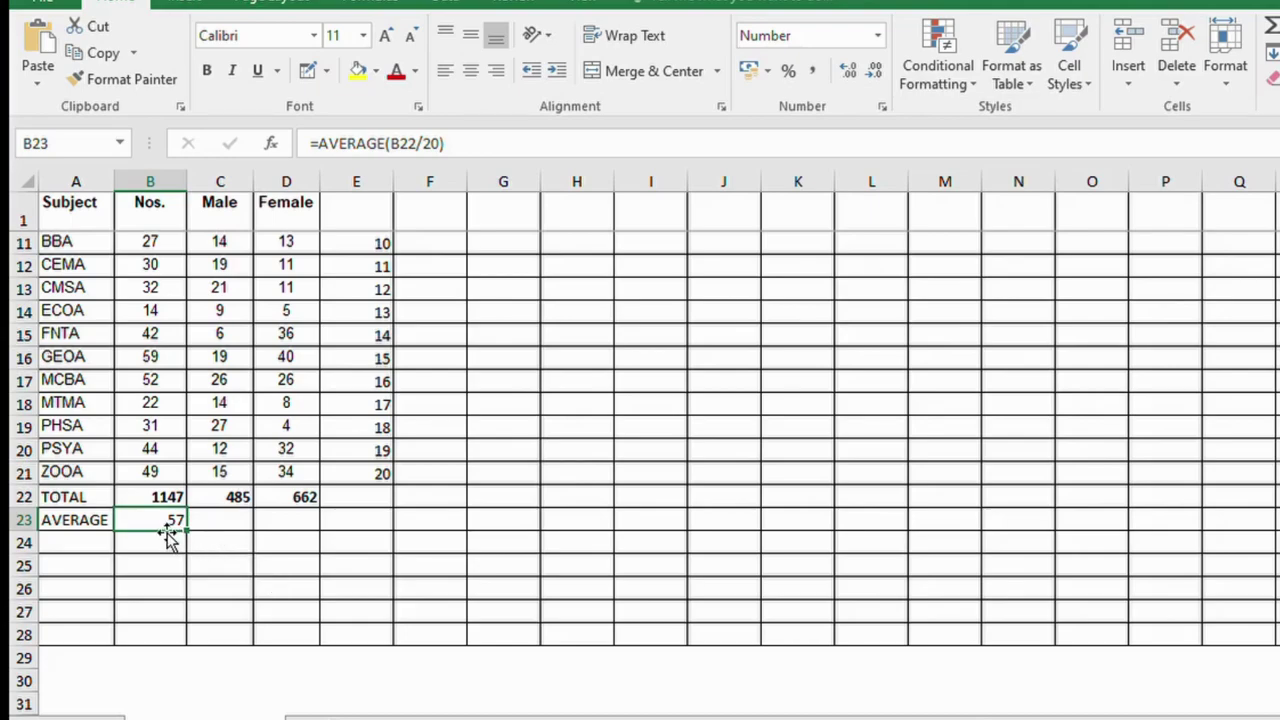
- Copy the average formula to C23:D23, giving Male 24 and Female 33
{"action": "left_click_drag", "start_coordinate": [188, 528], "coordinate": [322, 532]}
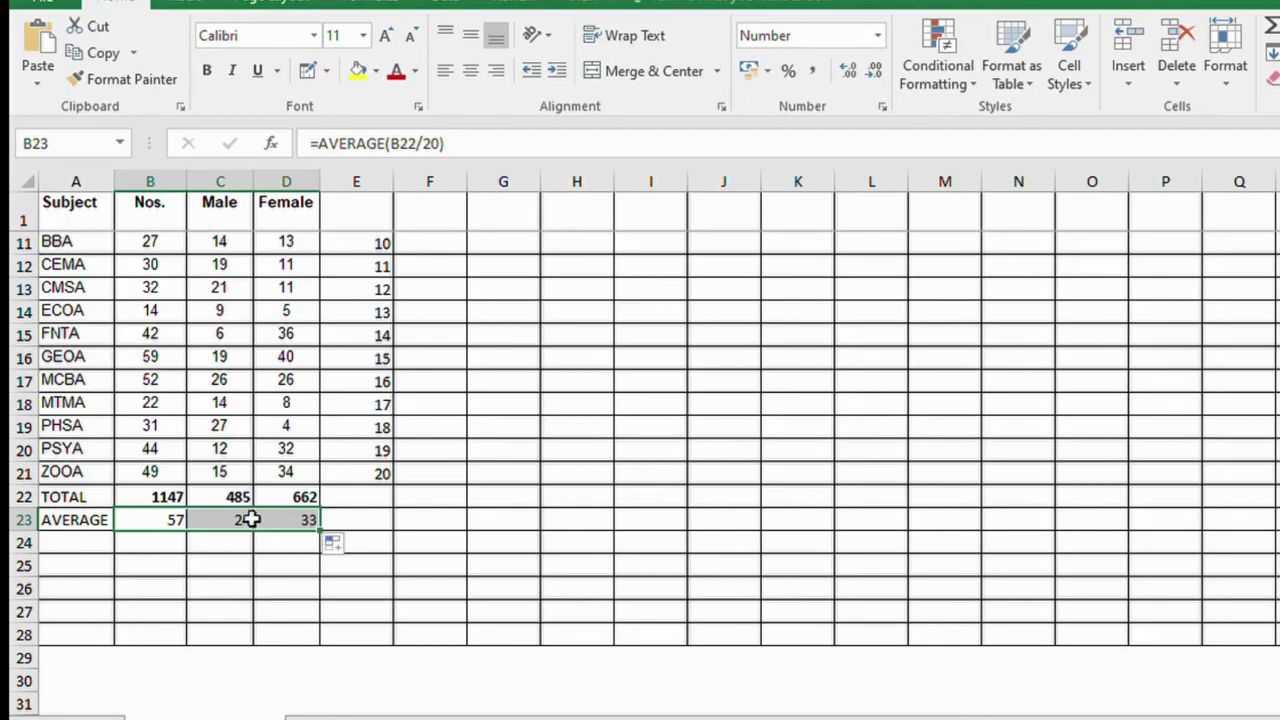
{"action": "left_click", "coordinate": [238, 520]}
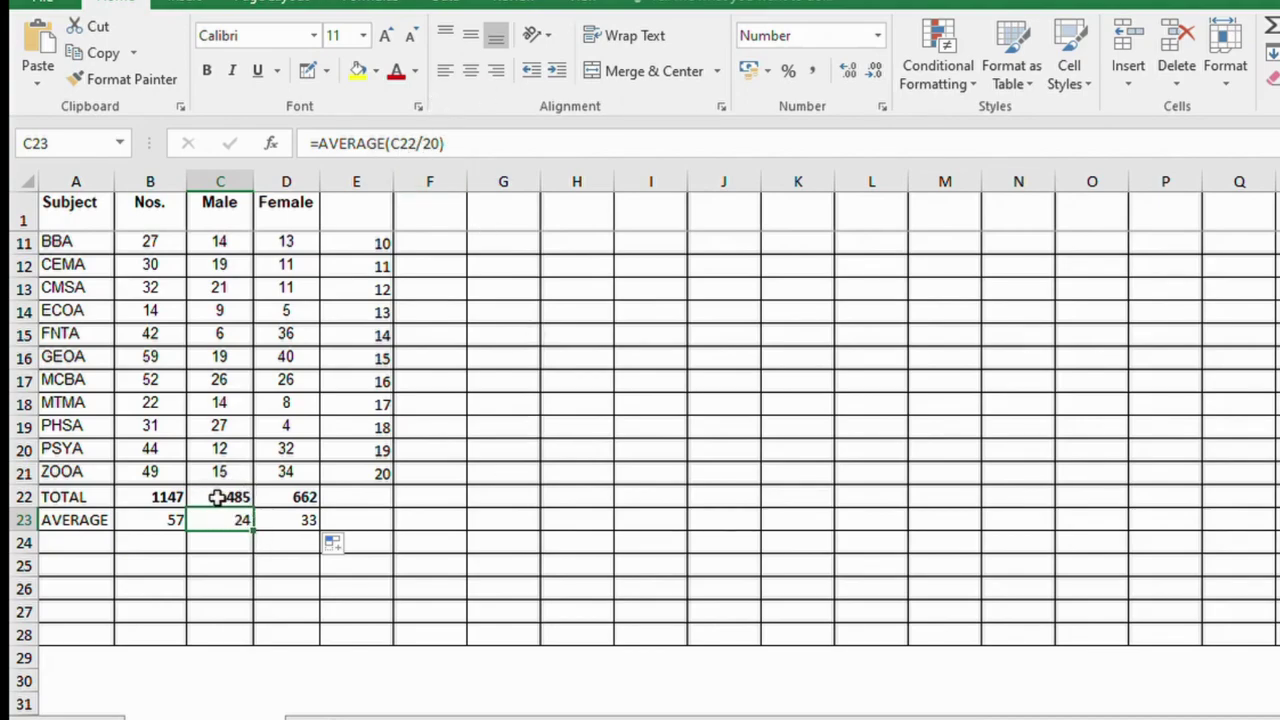
{"action": "left_click", "coordinate": [291, 503]}
{"action": "left_click", "coordinate": [302, 518]}
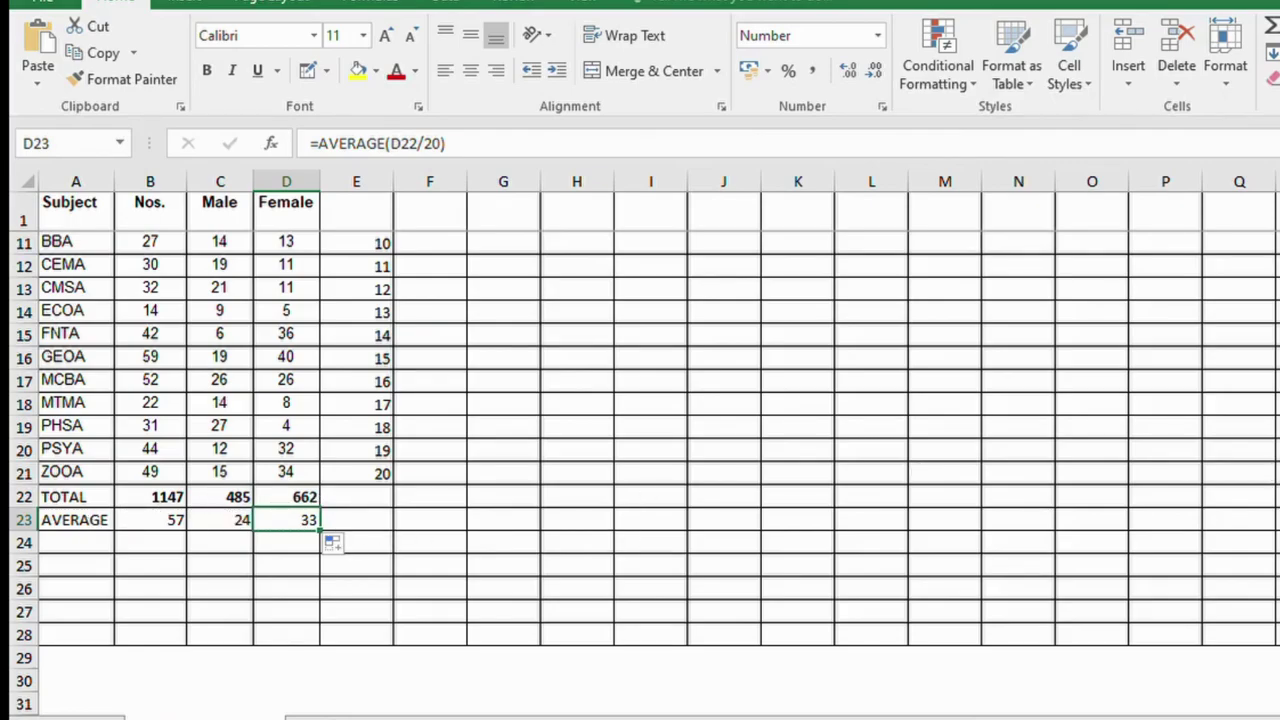
{"action": "scroll", "coordinate": [640, 470], "scroll_direction": "up", "scroll_amount": 3}
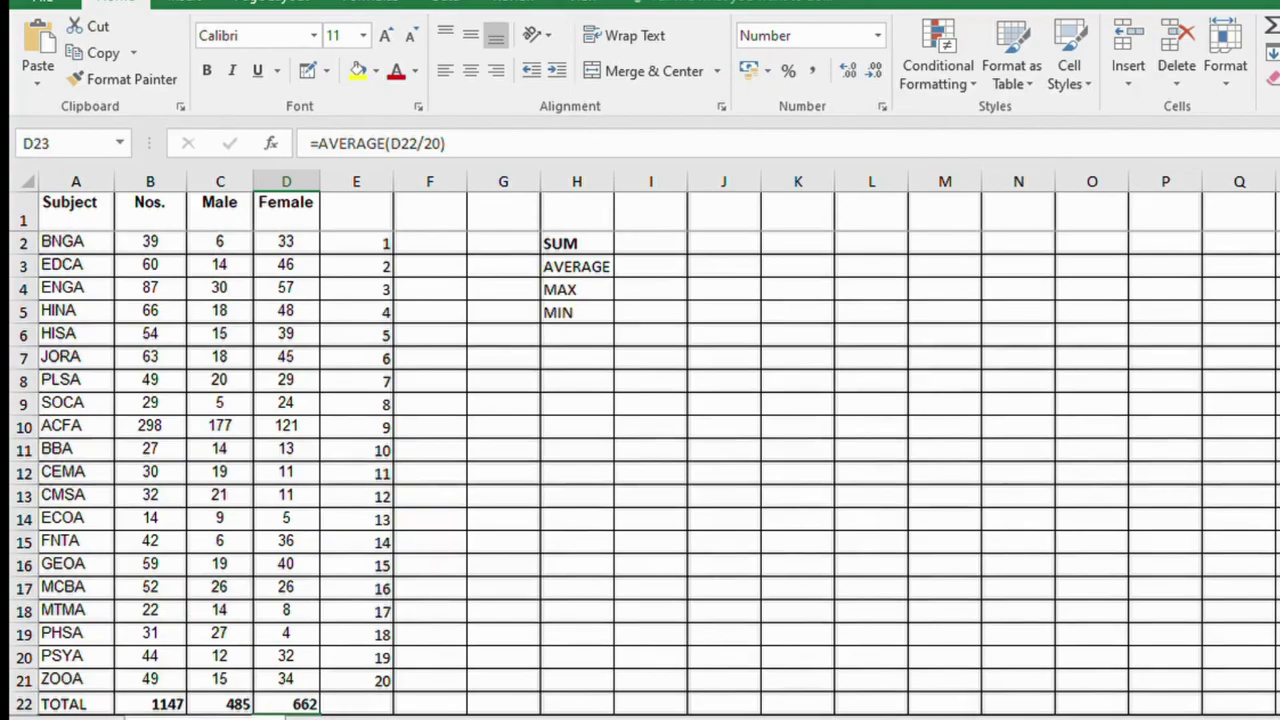
- Bold the AVERAGE label in H3, type MAXIMUM in A24, and start a formula in B24
{"action": "left_click", "coordinate": [566, 276]}
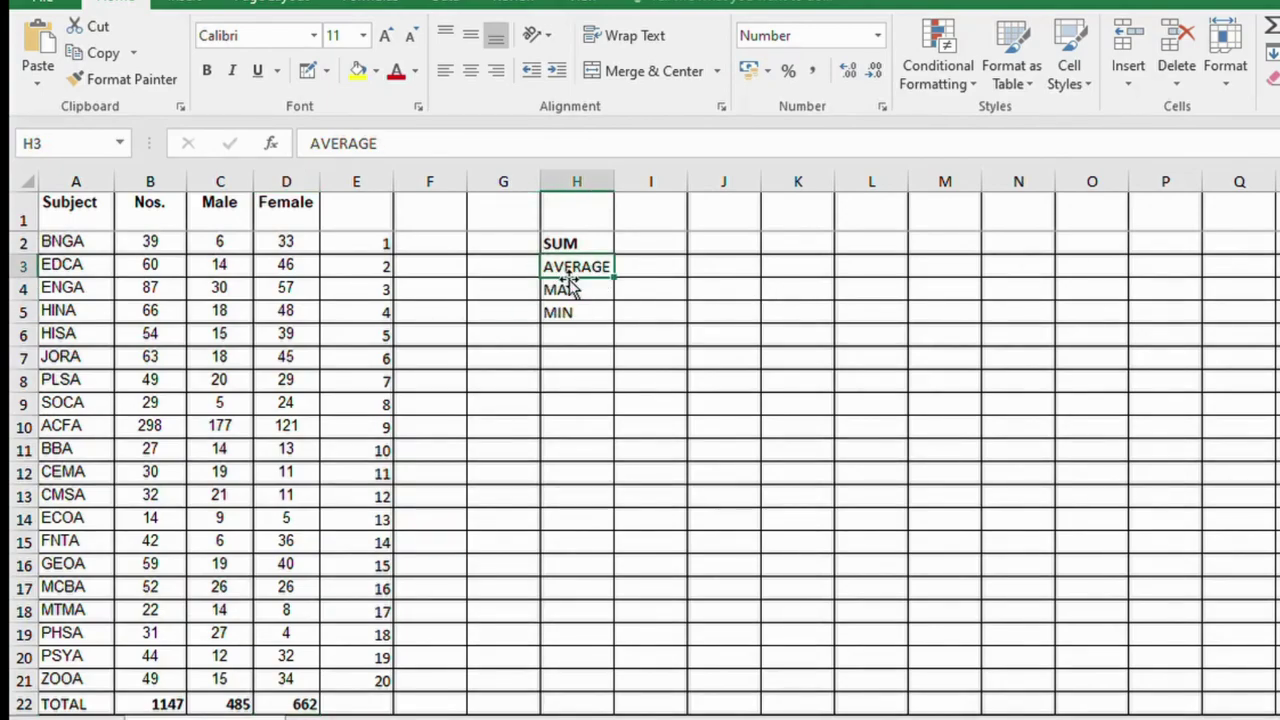
{"action": "key", "text": "ctrl+b"}
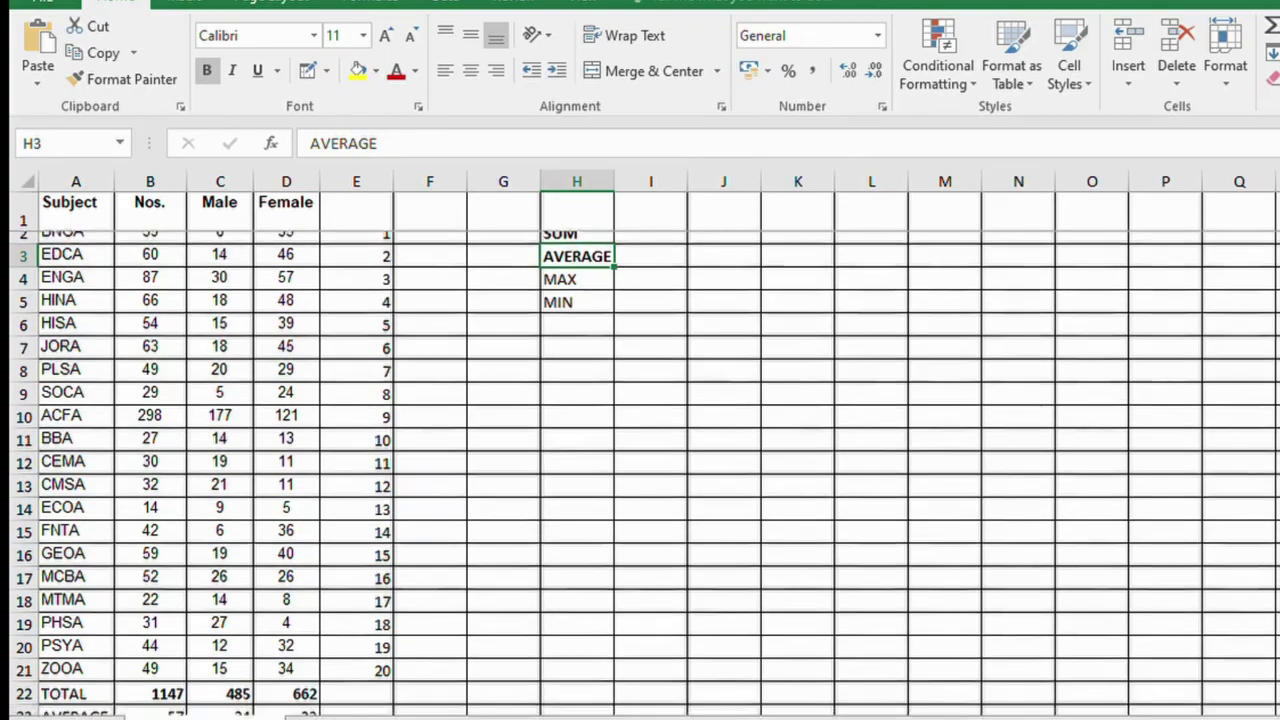
{"action": "scroll", "coordinate": [640, 470], "scroll_direction": "down", "scroll_amount": 3}
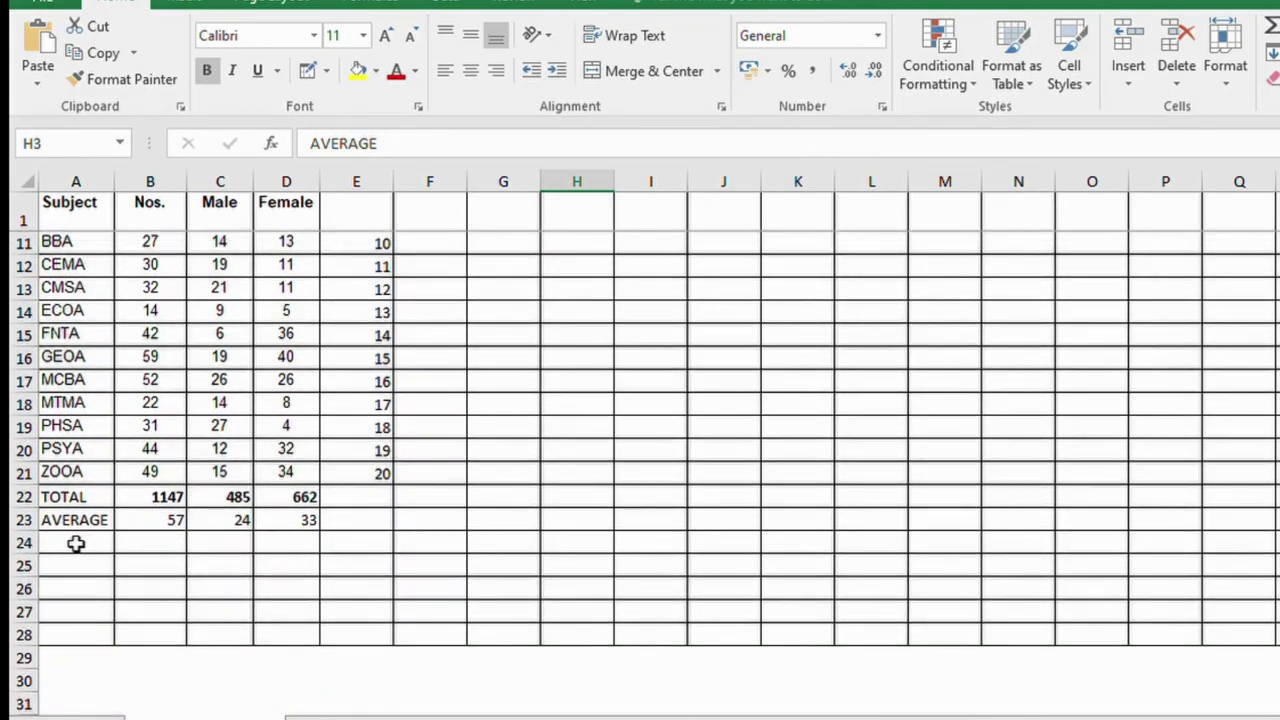
{"action": "left_click", "coordinate": [76, 543]}
{"action": "type", "text": "MA"}
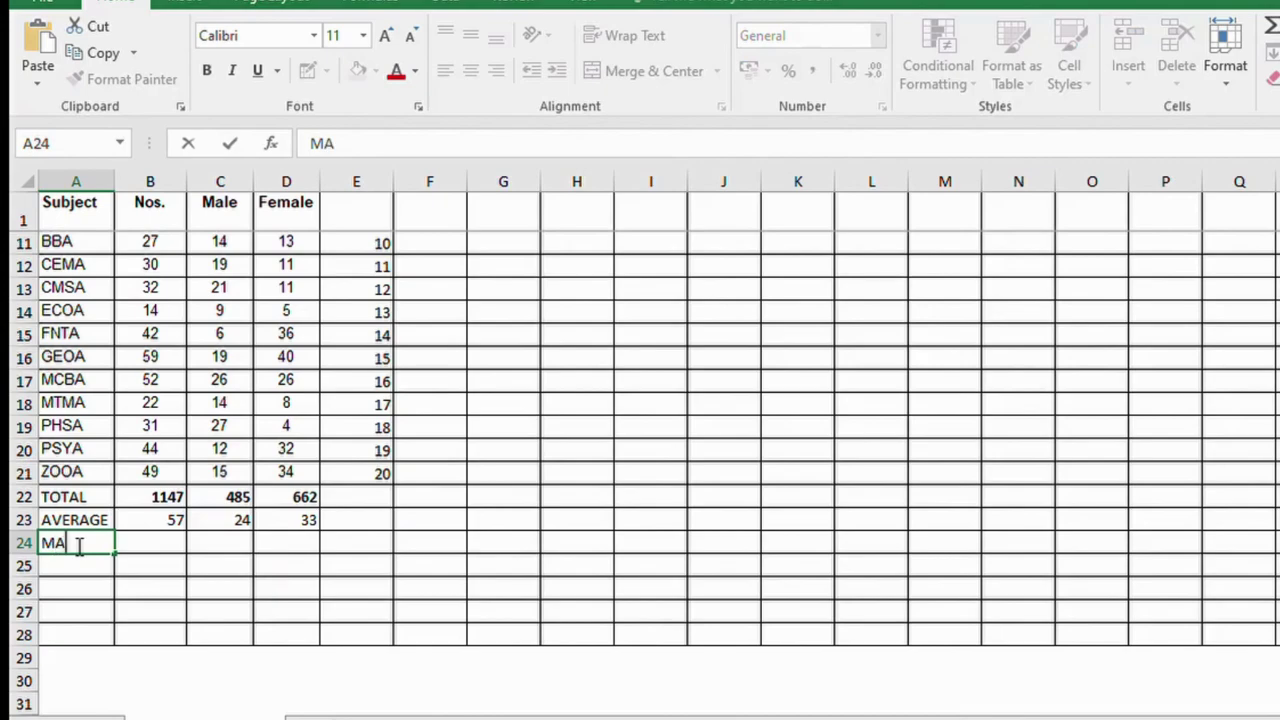
{"action": "type", "text": "XIMUM"}
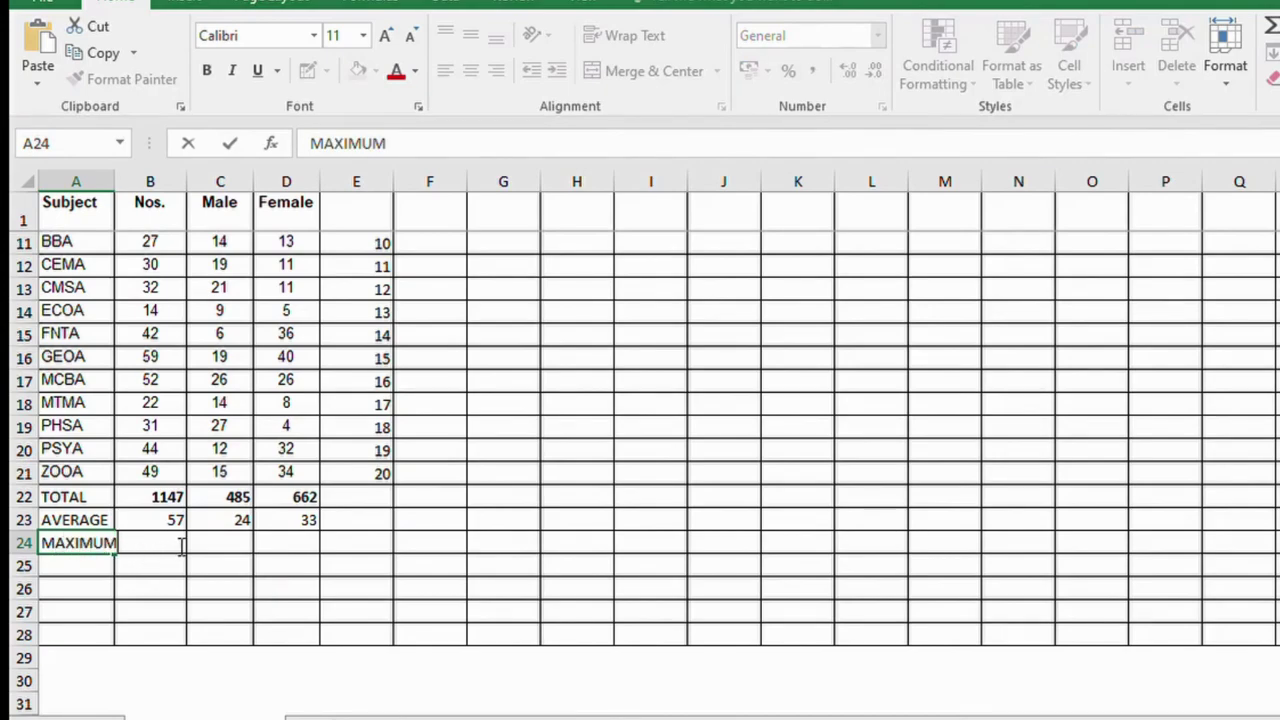
{"action": "left_click", "coordinate": [232, 546]}
{"action": "left_click", "coordinate": [156, 544]}
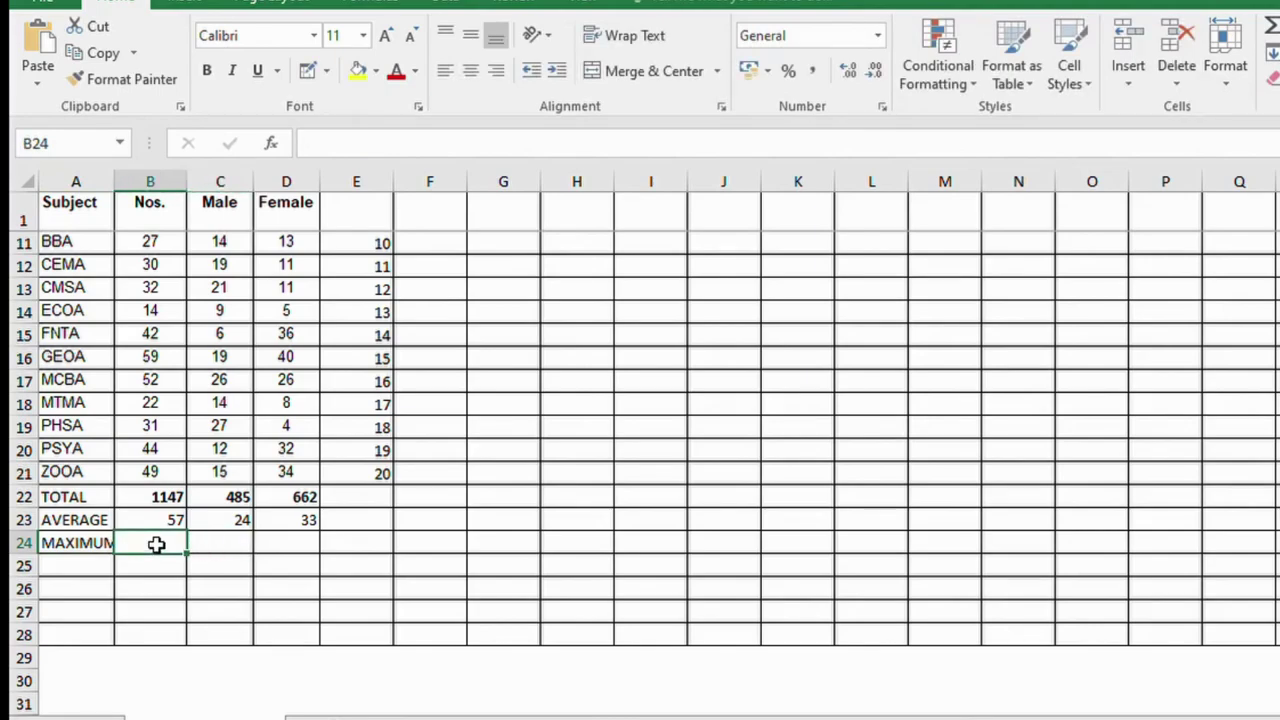
{"action": "type", "text": "="}
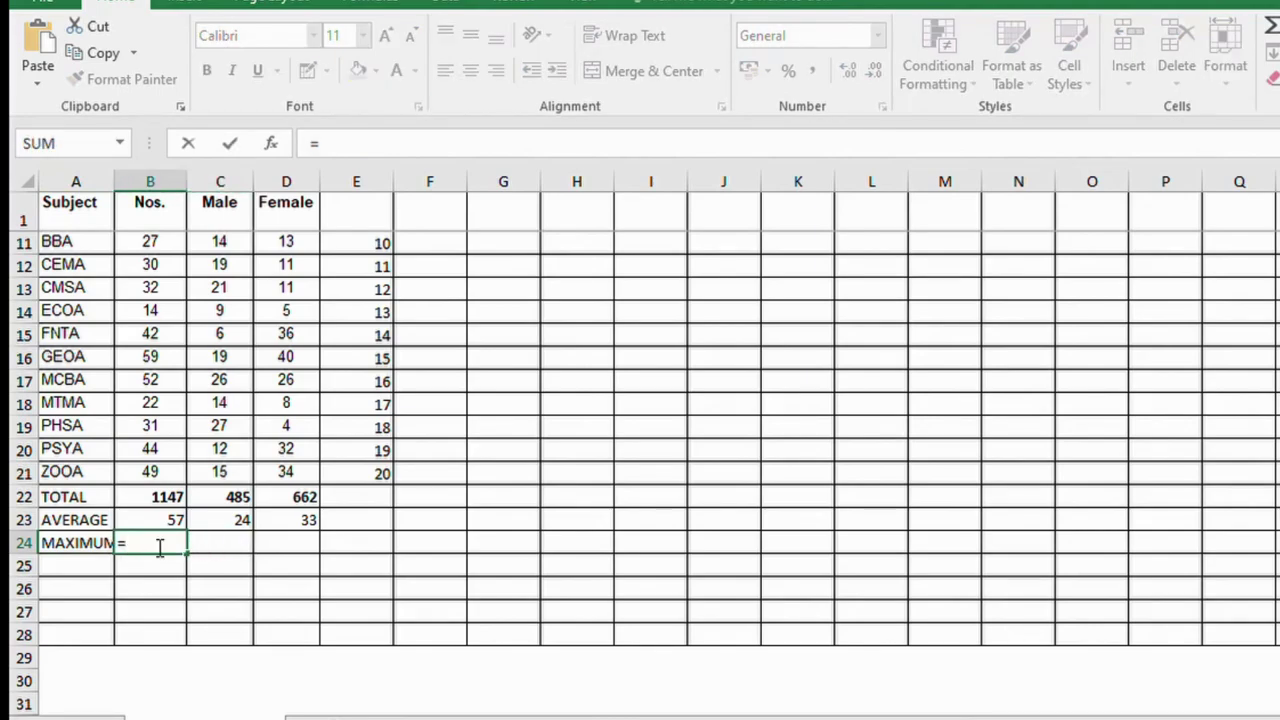
{"action": "type", "text": "MAX("}
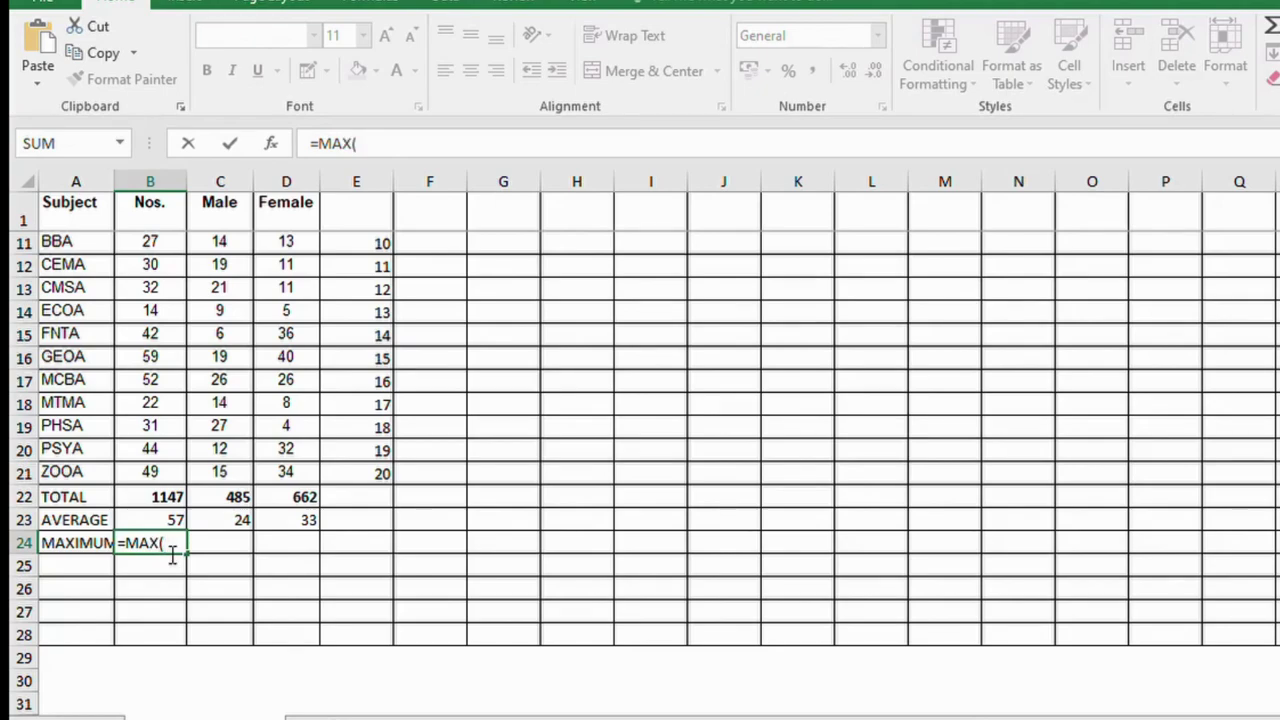
- Complete =MAX(B2:B21) in B24, returning 298 as the highest Nos. count
{"action": "scroll", "coordinate": [640, 450], "scroll_direction": "up", "scroll_amount": 3}
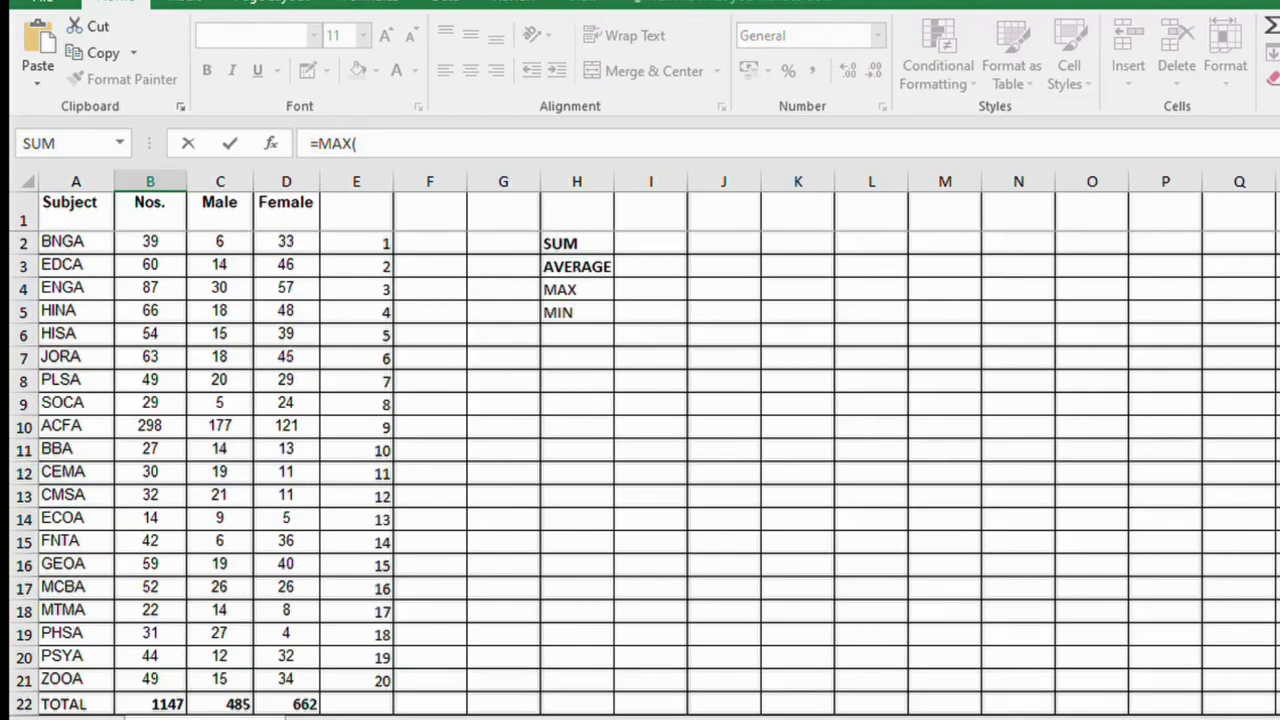
{"action": "left_click", "coordinate": [138, 243]}
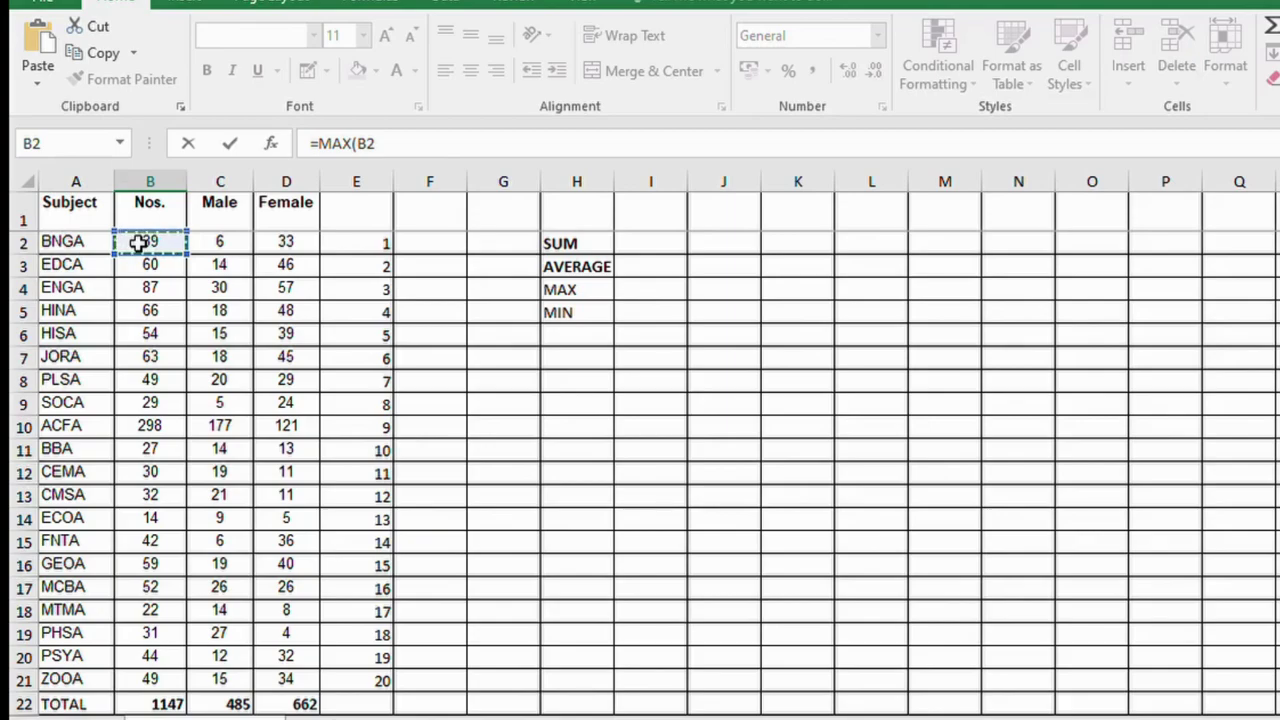
{"action": "key", "text": "ctrl+shift+Down"}
{"action": "key", "text": "ctrl+shift+Up"}
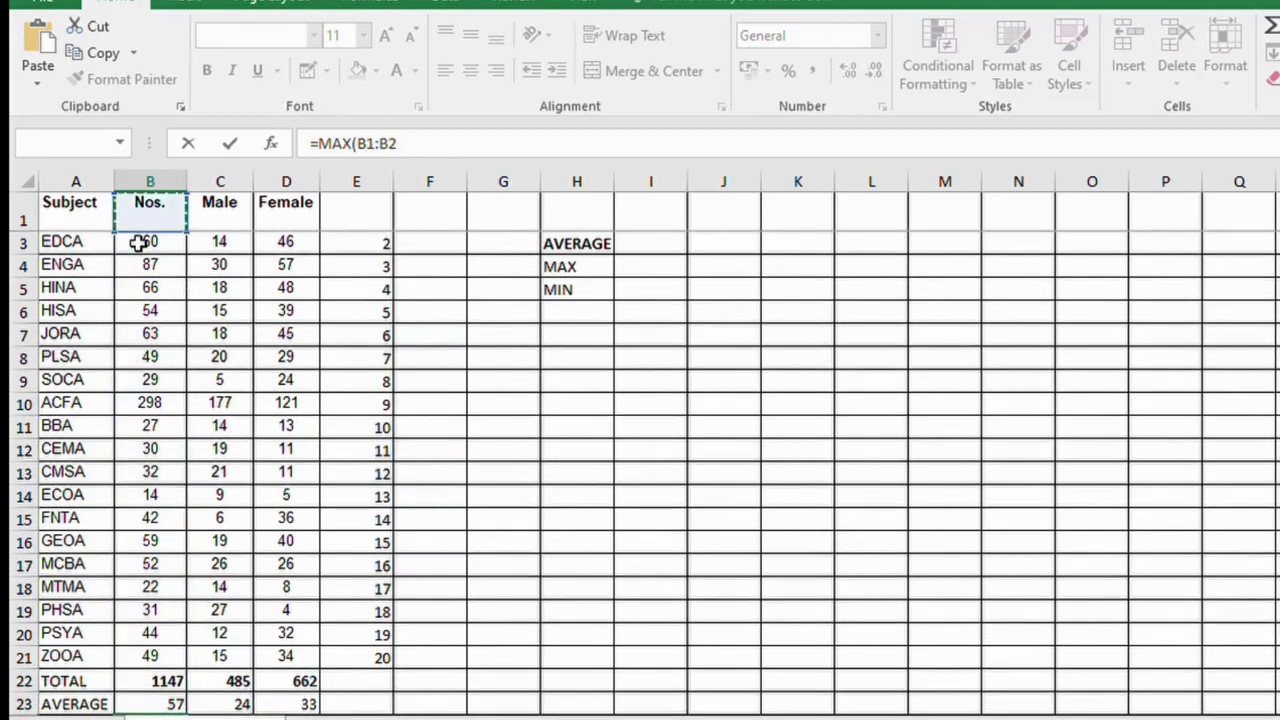
{"action": "key", "text": "shift+Down"}
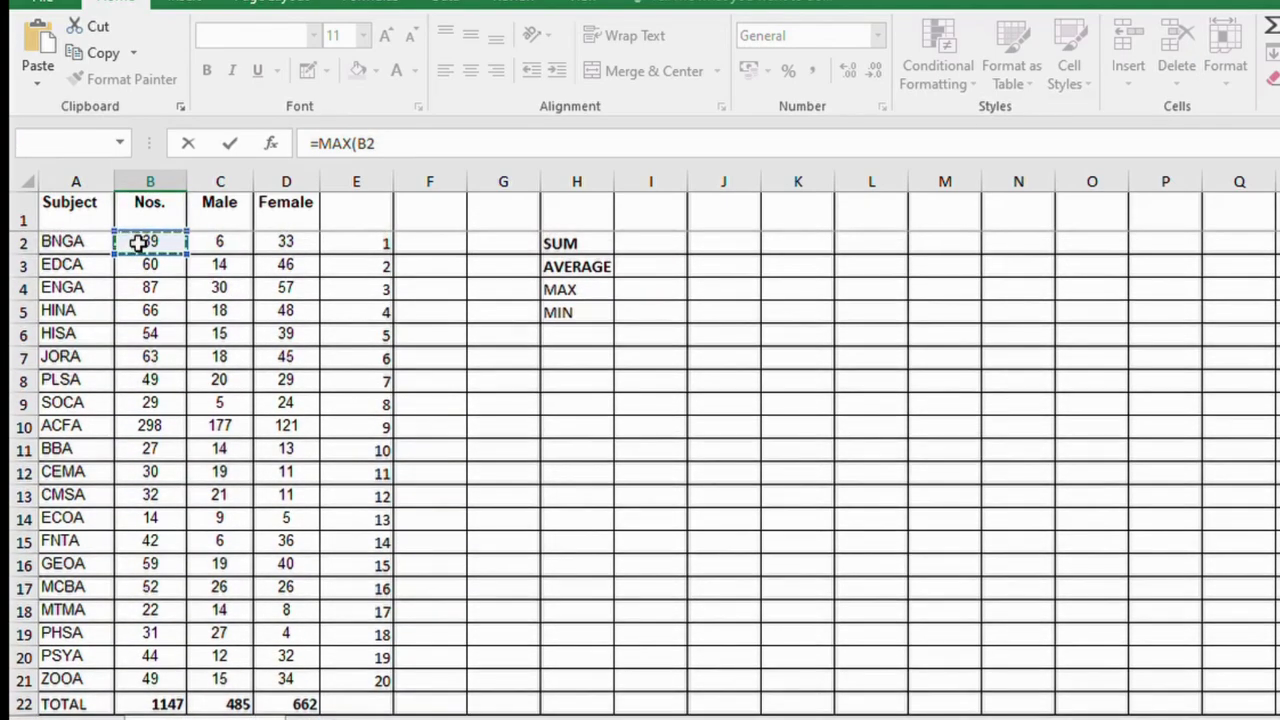
{"action": "key", "text": "shift+Down"}
{"action": "key", "text": "shift+Down"}
{"action": "key", "text": "shift+Down"}
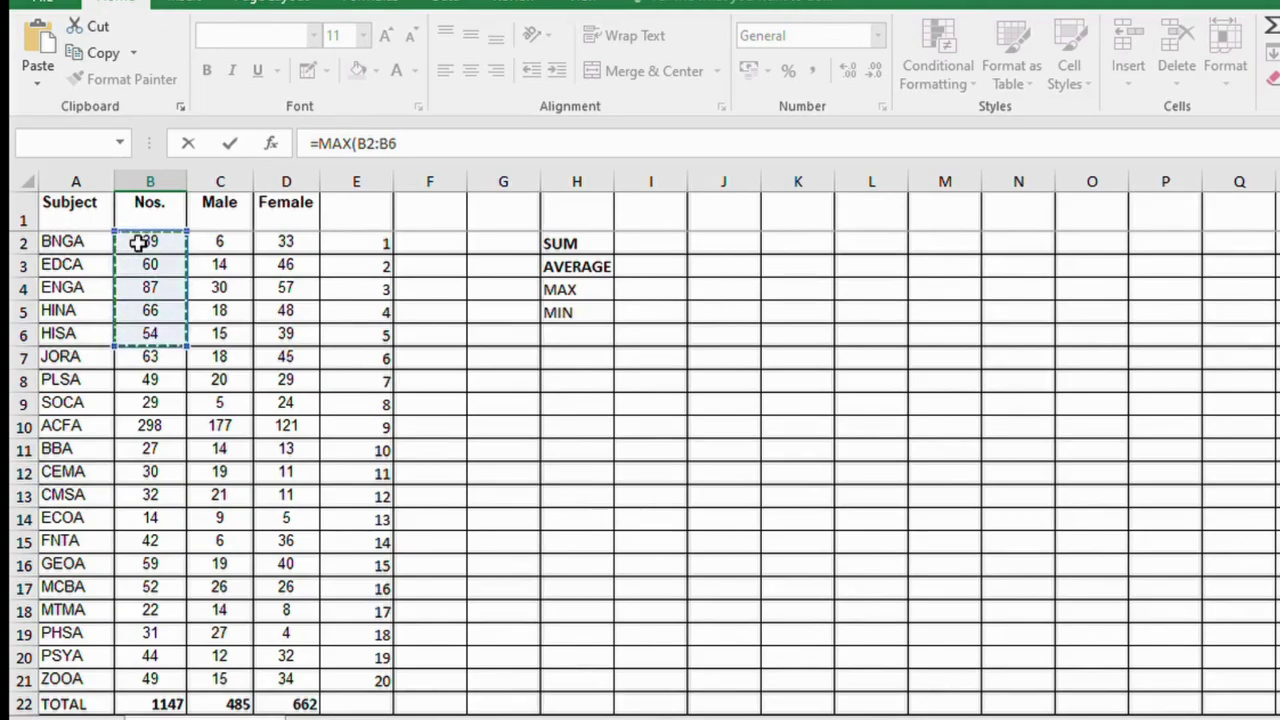
{"action": "key", "text": "shift+Down"}
{"action": "key", "text": "shift+Down"}
{"action": "key", "text": "shift+Down"}
{"action": "key", "text": "shift+Down"}
{"action": "key", "text": "shift+Down"}
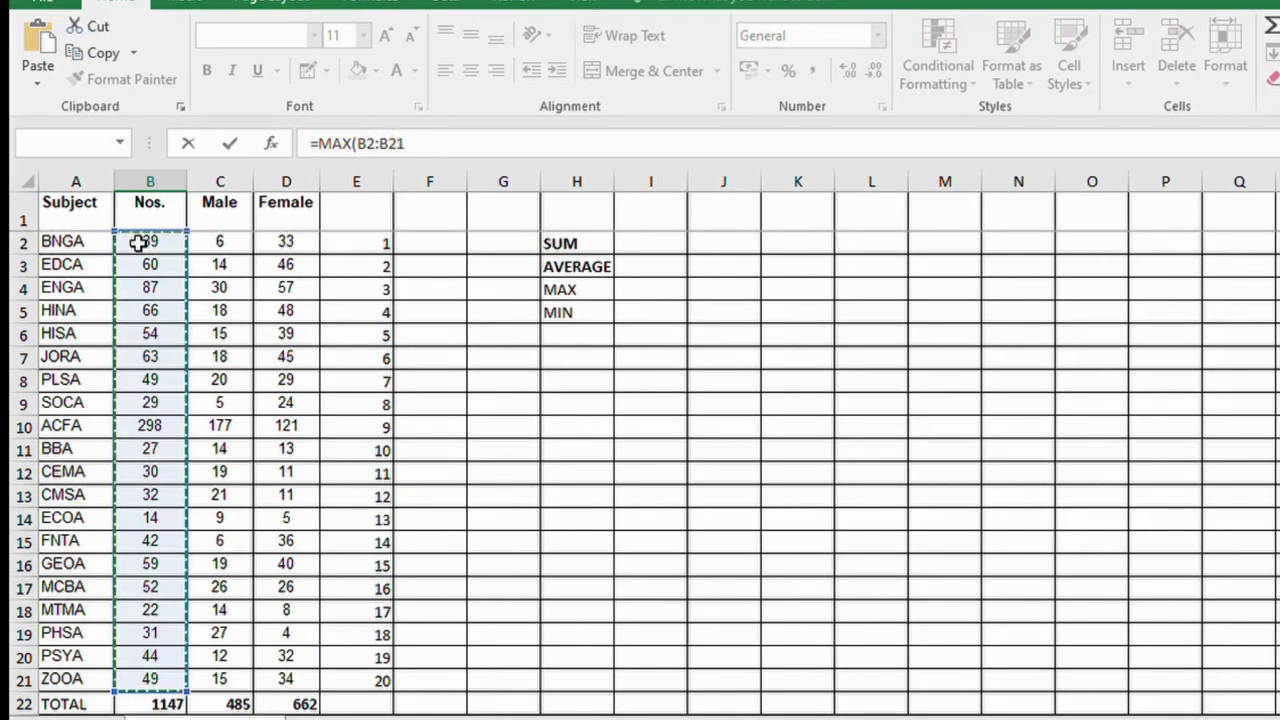
{"action": "type", "text": ")"}
{"action": "key", "text": "Return"}
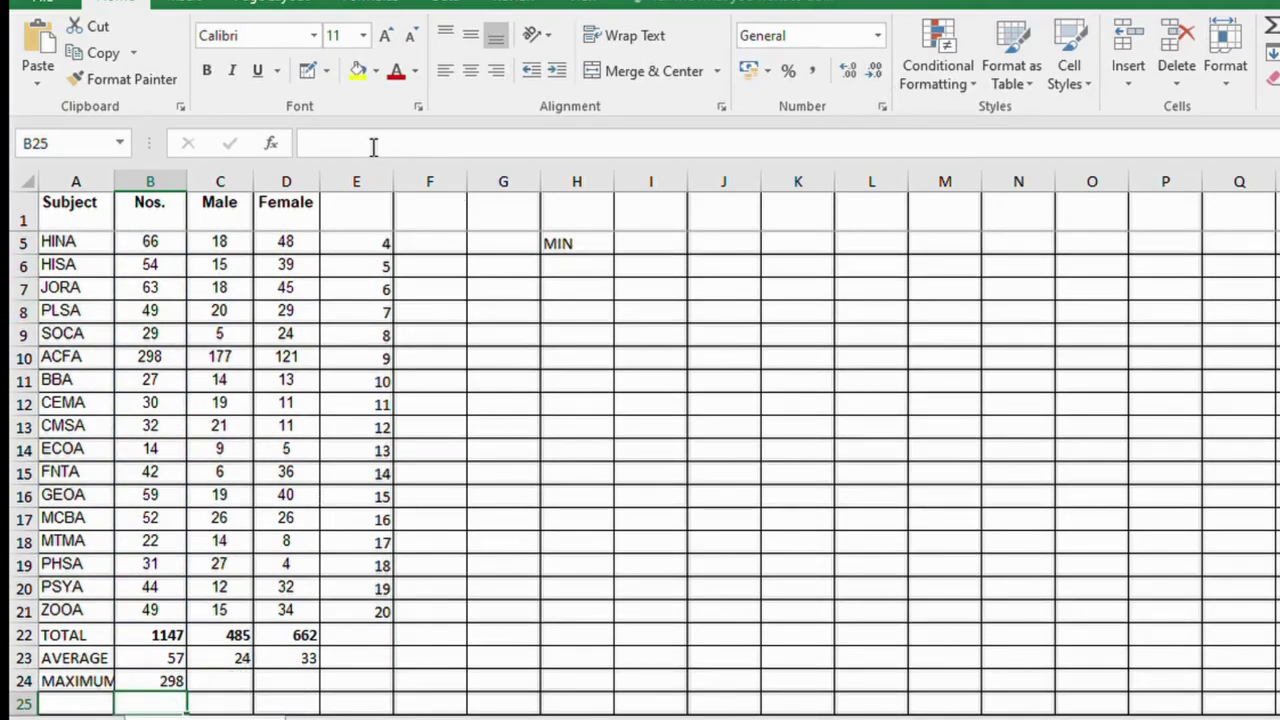
- Highlight the Nos. maximum, 298, in yellow
{"action": "left_click", "coordinate": [167, 681]}
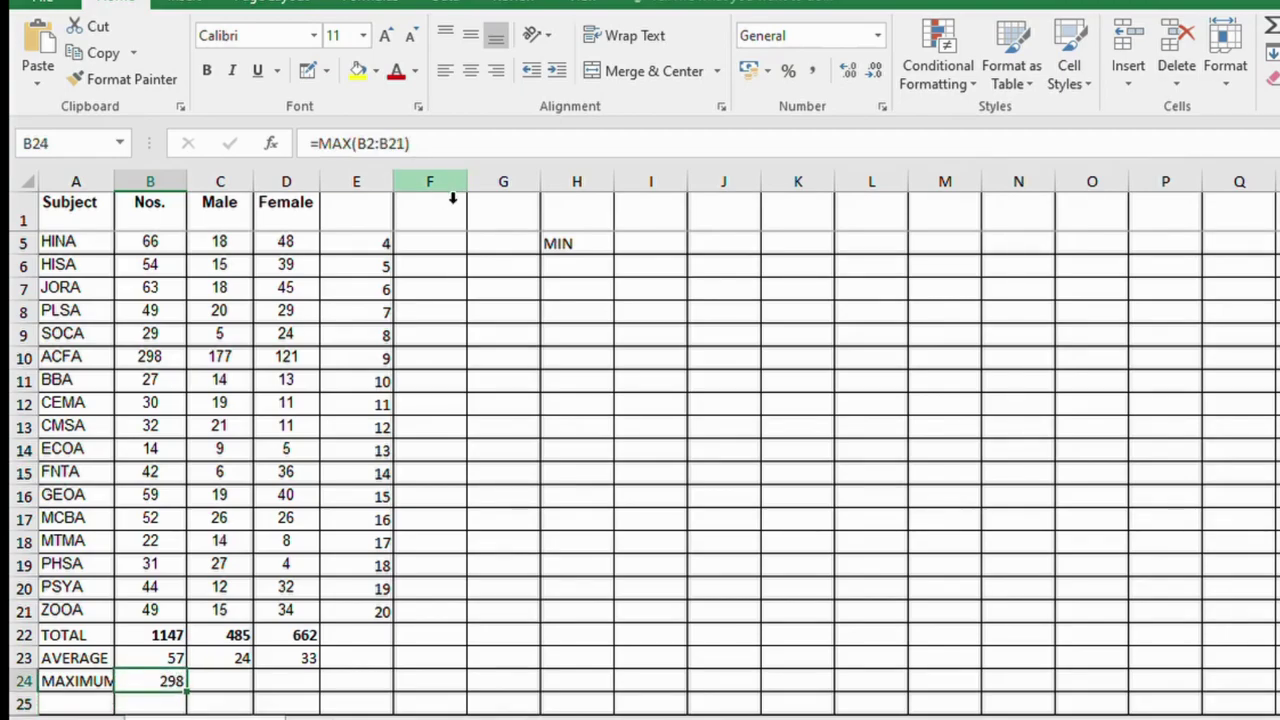
{"action": "left_click", "coordinate": [140, 356]}
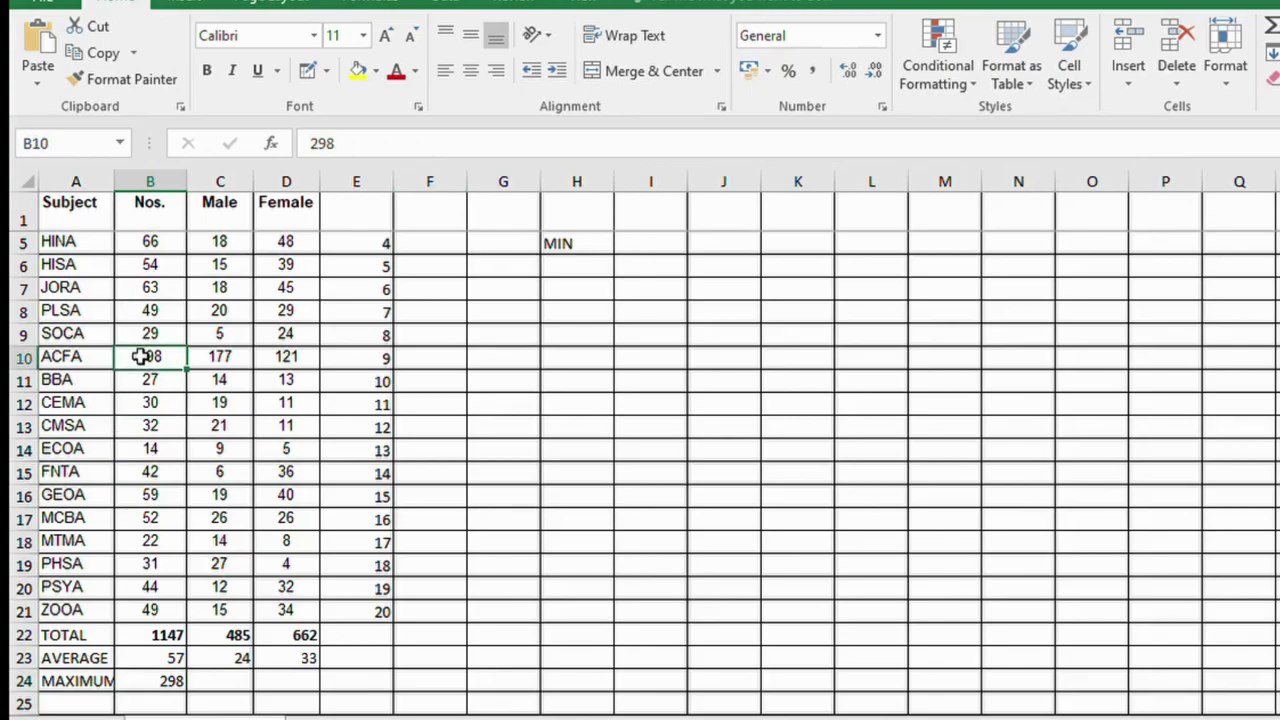
{"action": "left_click", "coordinate": [355, 72]}
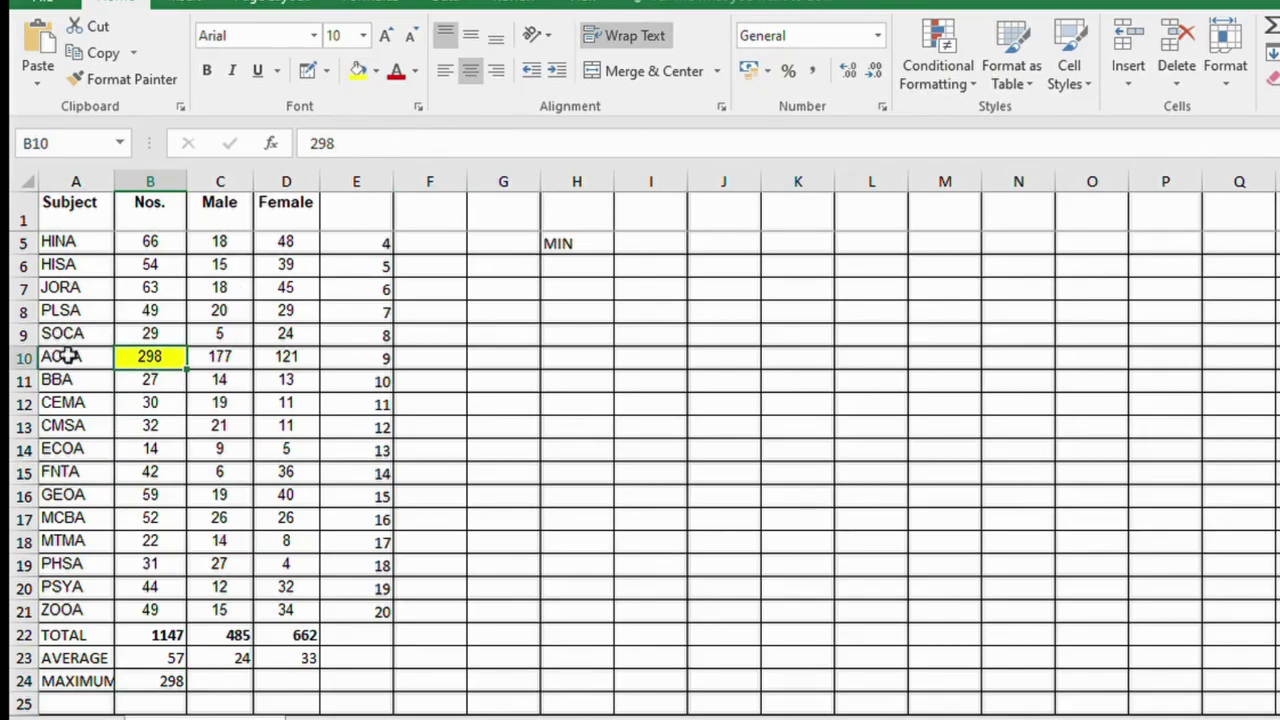
- Copy the MAX formula across C24:D24 and fill the ACFA maxima 177 and 121 yellow
{"action": "left_click", "coordinate": [172, 680]}
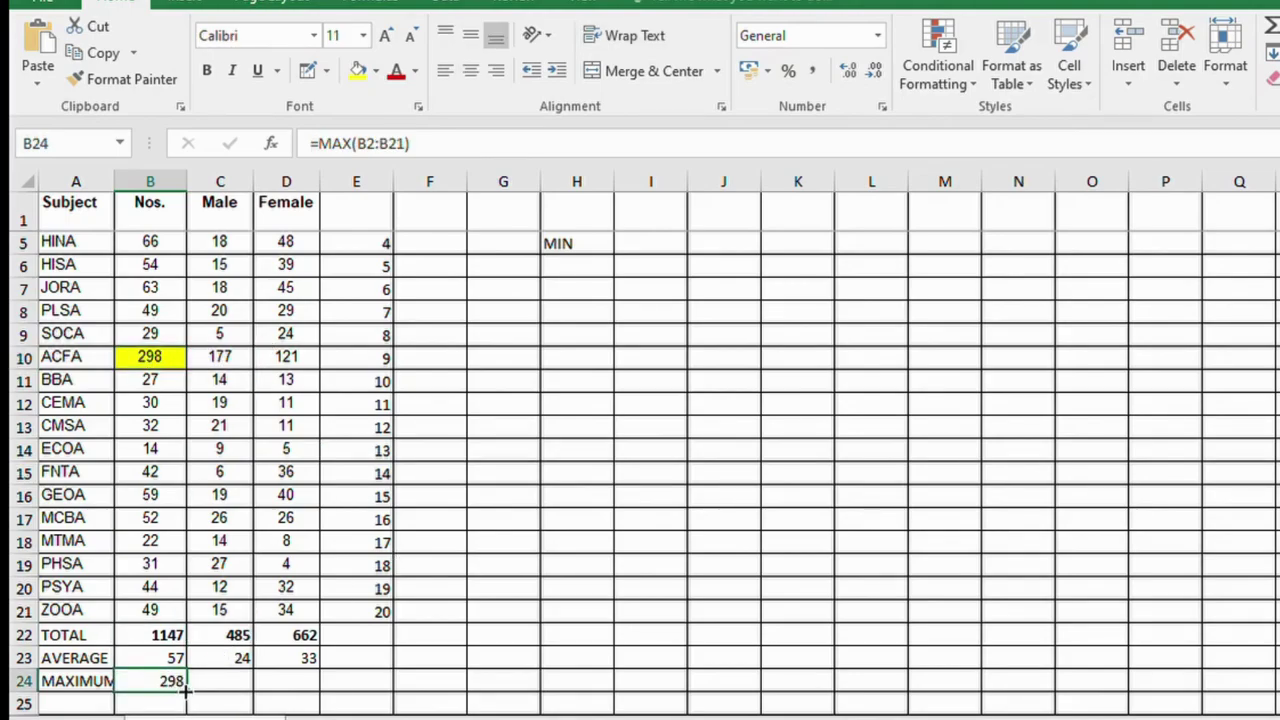
{"action": "left_click_drag", "start_coordinate": [185, 688], "coordinate": [238, 684]}
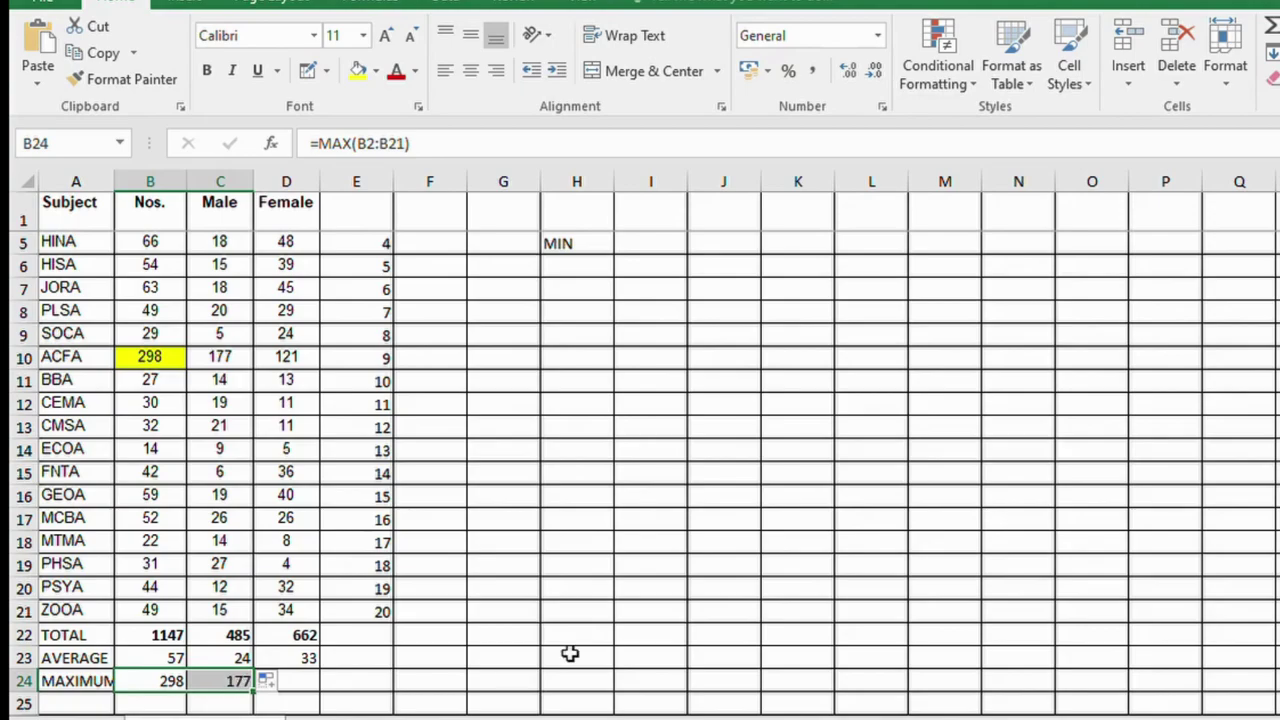
{"action": "left_click", "coordinate": [229, 357]}
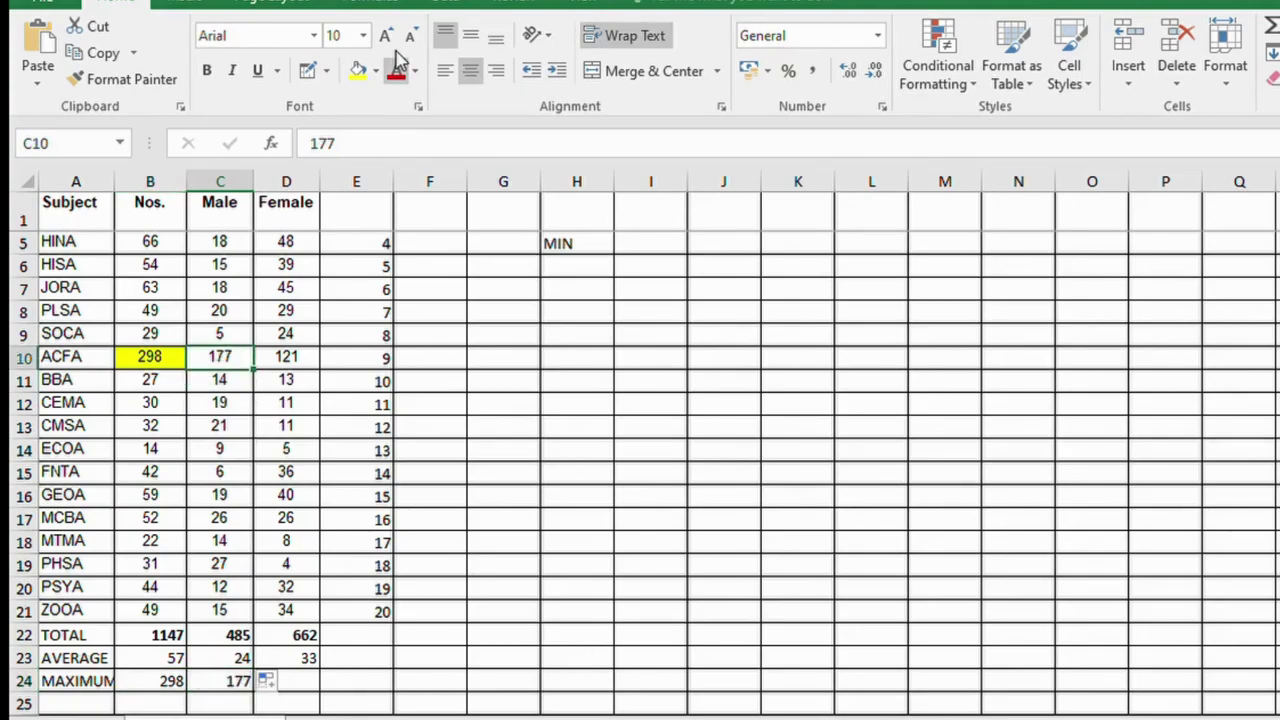
{"action": "left_click", "coordinate": [359, 68]}
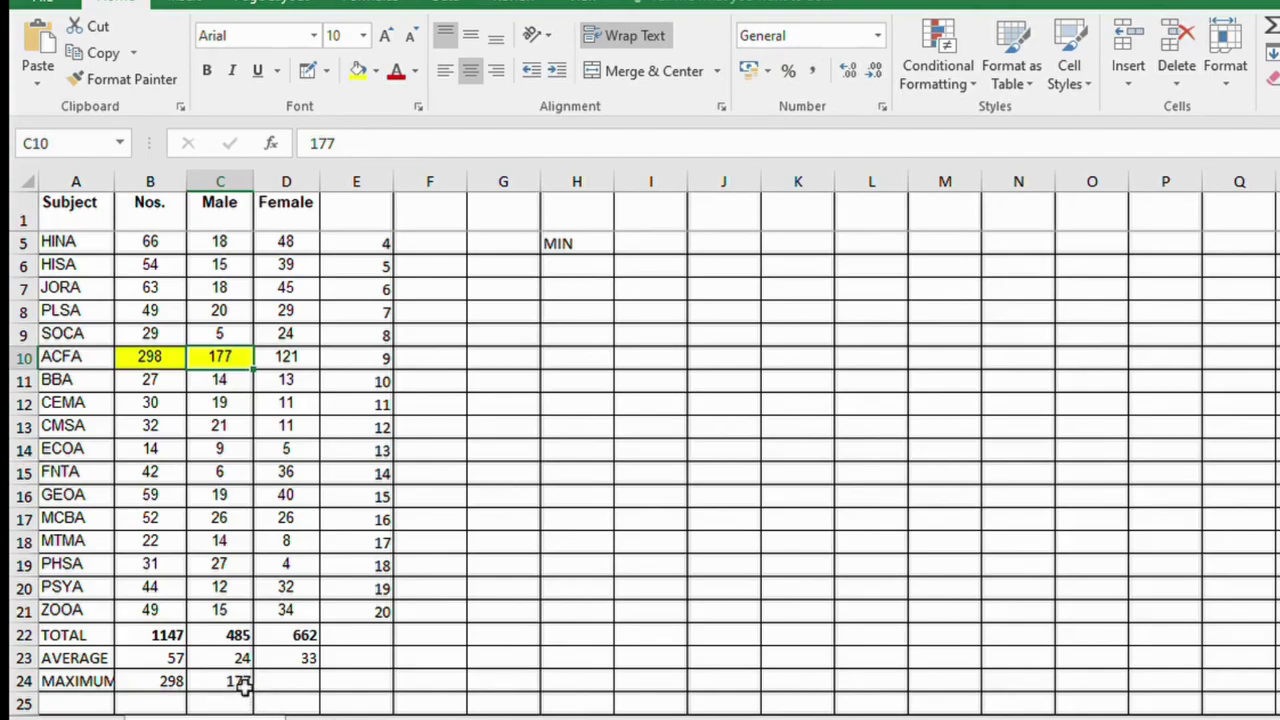
{"action": "left_click", "coordinate": [237, 684]}
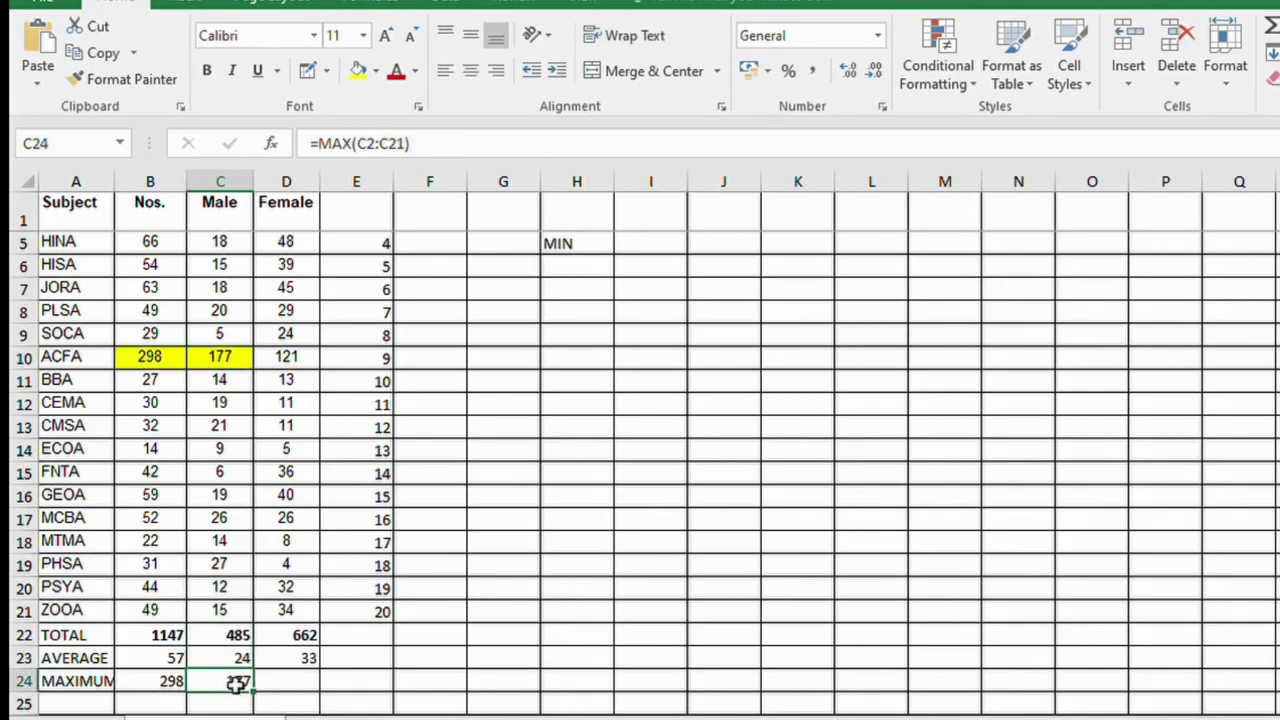
{"action": "left_click_drag", "start_coordinate": [252, 690], "coordinate": [300, 691]}
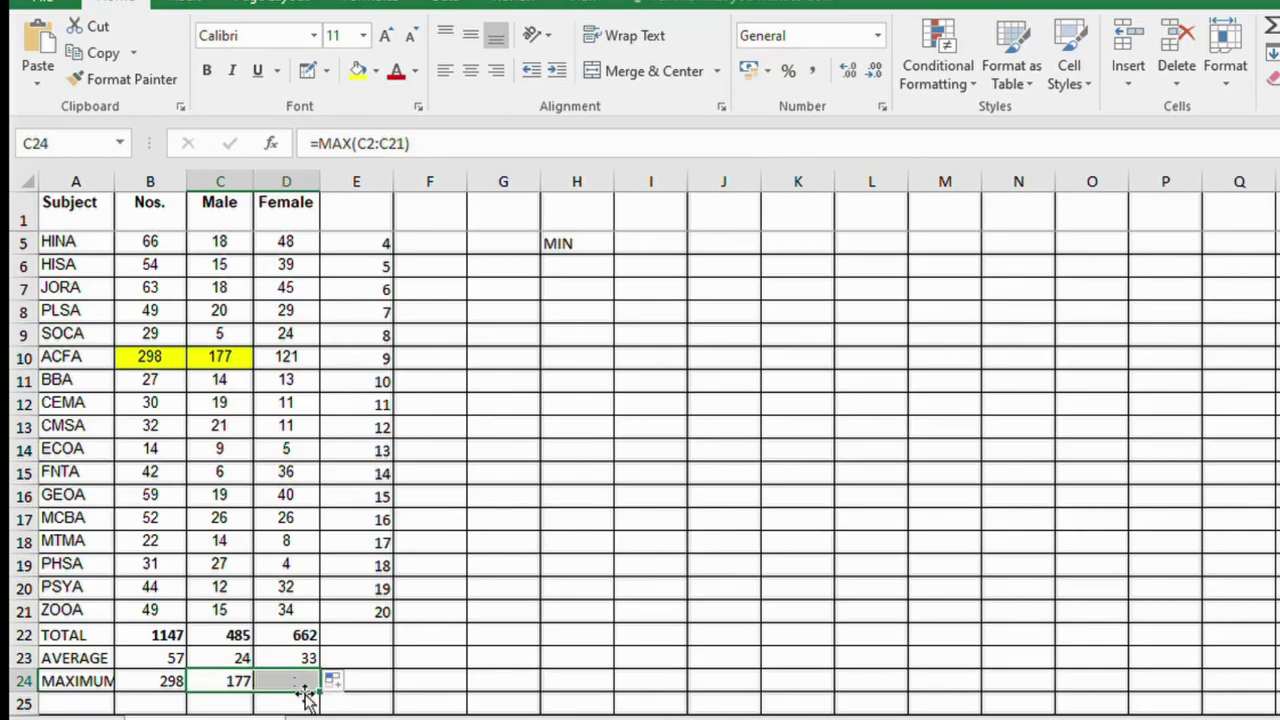
{"action": "left_click", "coordinate": [286, 358]}
{"action": "left_click", "coordinate": [357, 71]}
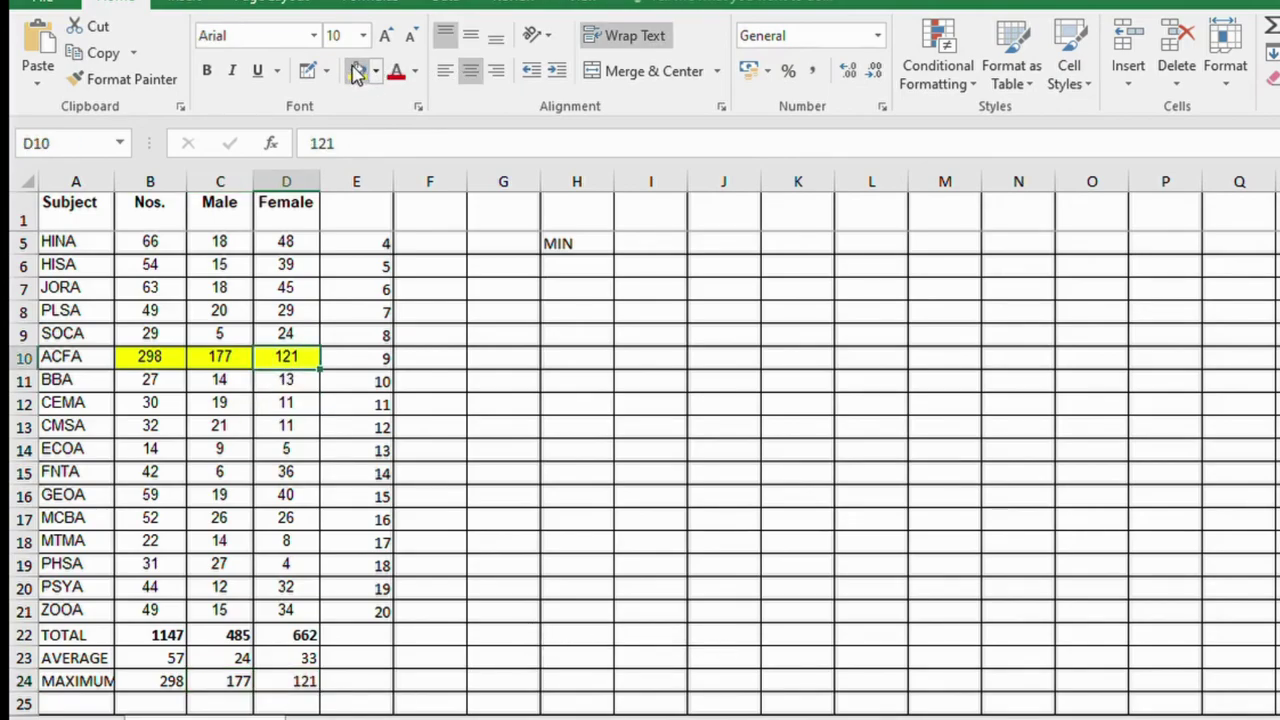
- Label row 25 as MINIMUM in cell A25
{"action": "left_click", "coordinate": [63, 704]}
{"action": "type", "text": "MIN"}
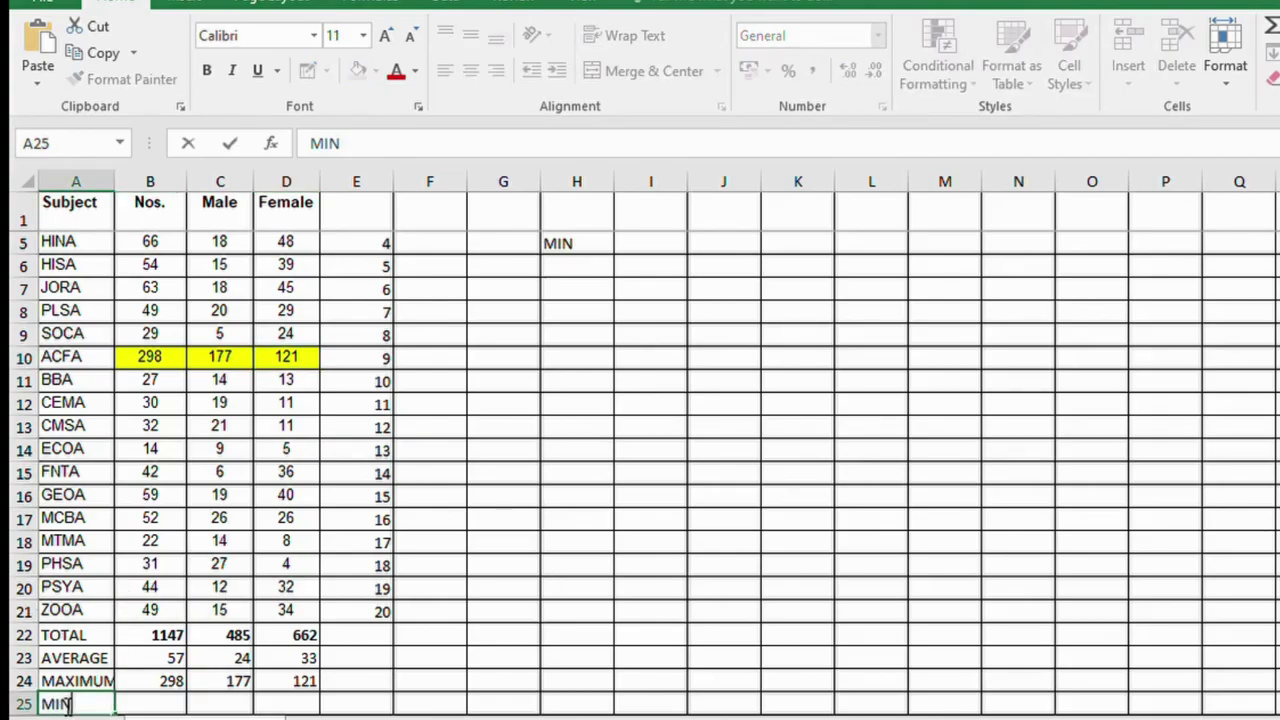
{"action": "type", "text": "IMUM"}
{"action": "key", "text": "Tab"}
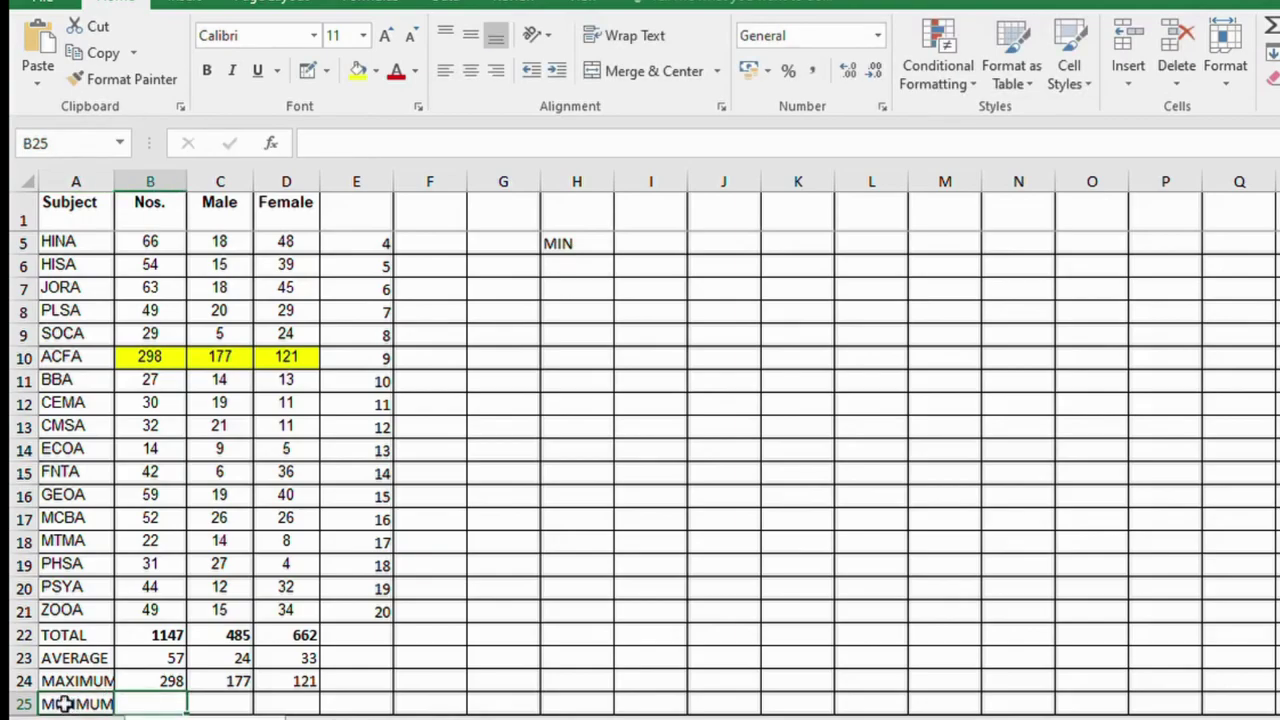
- Enter =MIN(B2:B21) in B25, adding the missing equals sign so it returns 14
{"action": "type", "text": "MIN("}
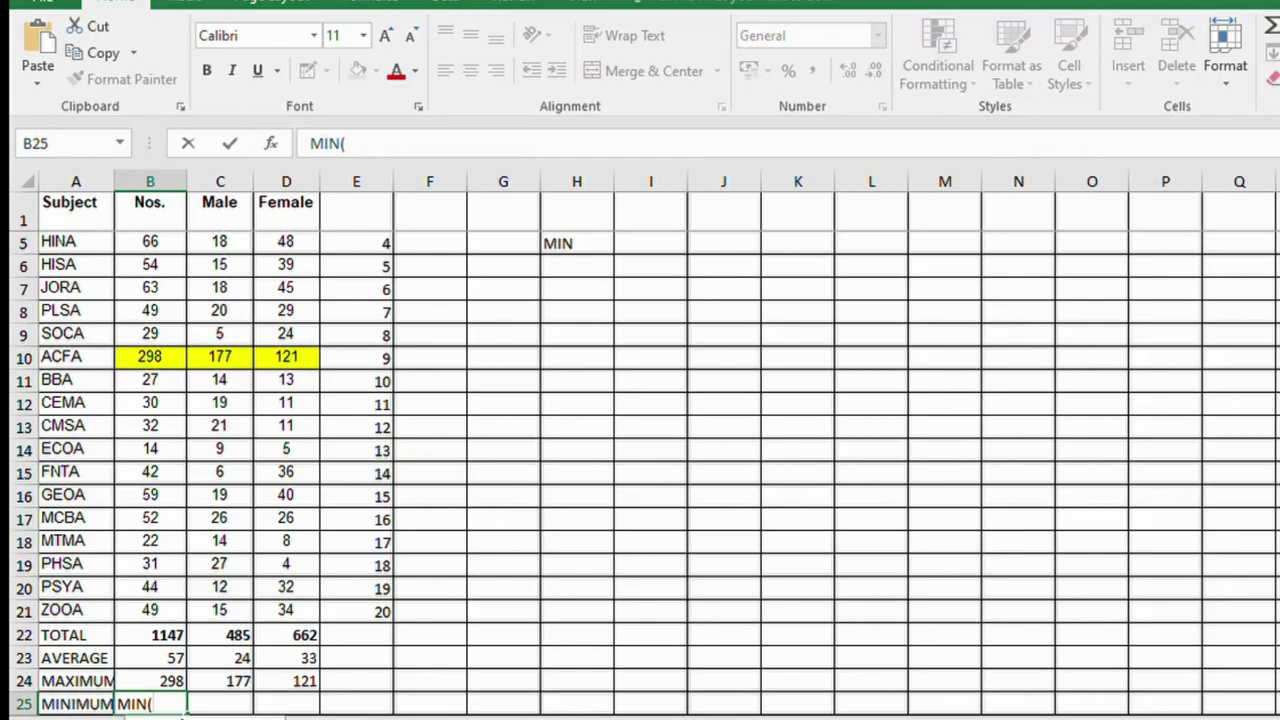
{"action": "type", "text": "B2:"}
{"action": "type", "text": "B21"}
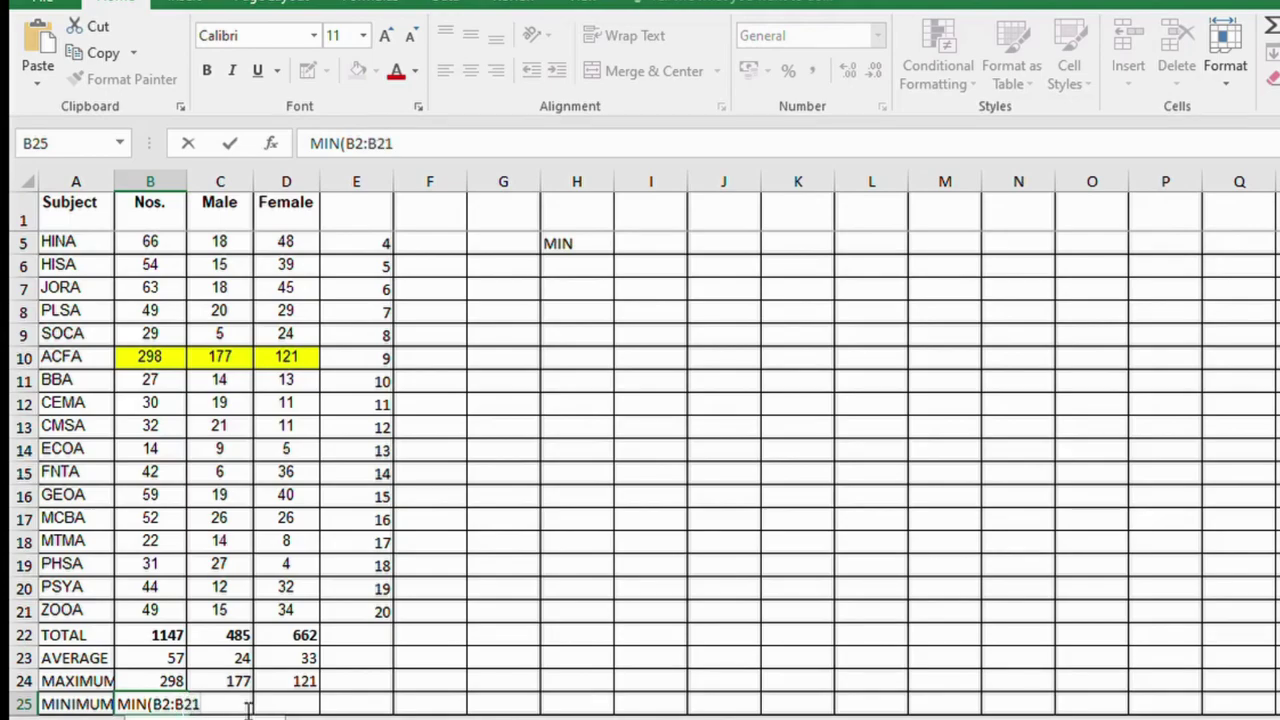
{"action": "key", "text": "Return"}
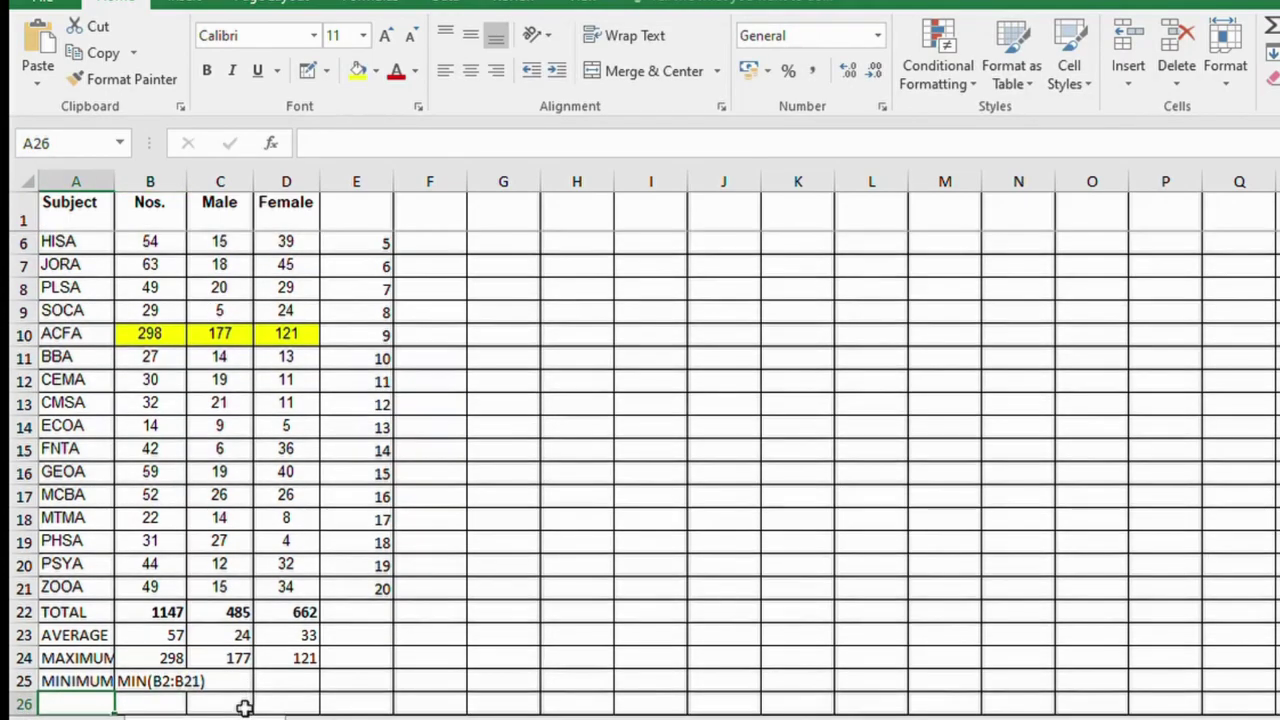
{"action": "left_click", "coordinate": [143, 680]}
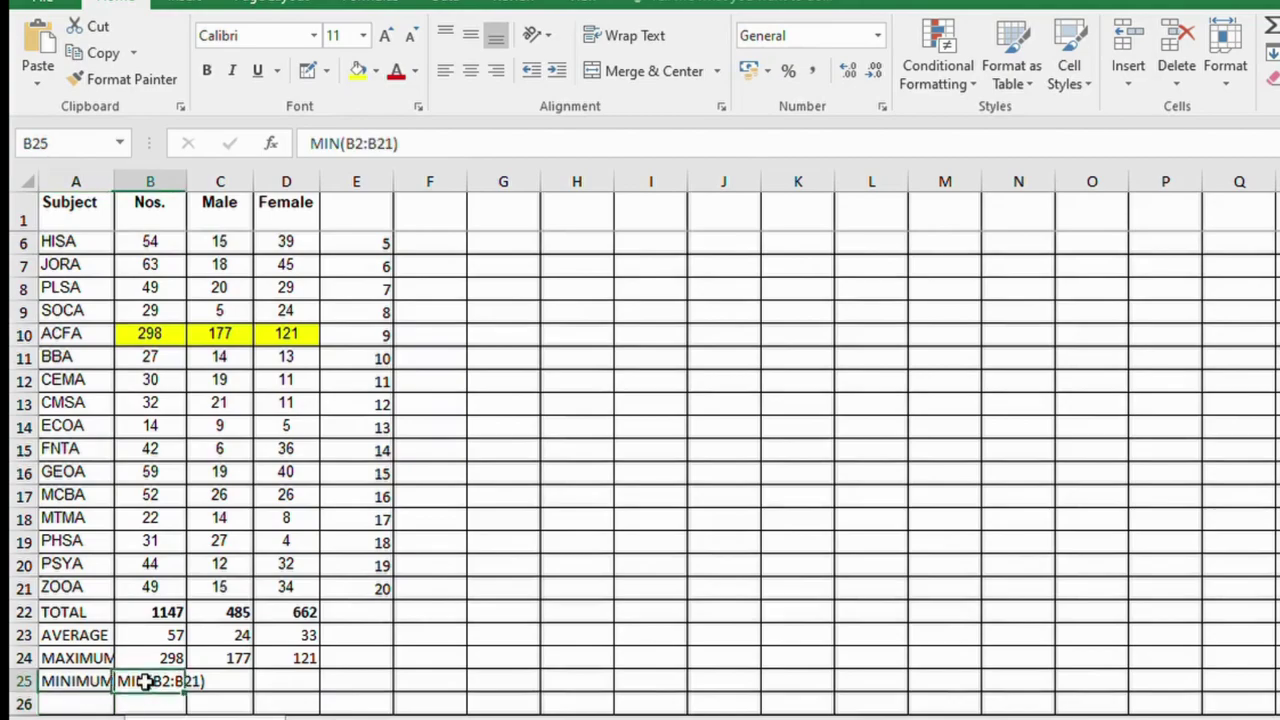
{"action": "left_click", "coordinate": [309, 144]}
{"action": "type", "text": "="}
{"action": "key", "text": "Return"}
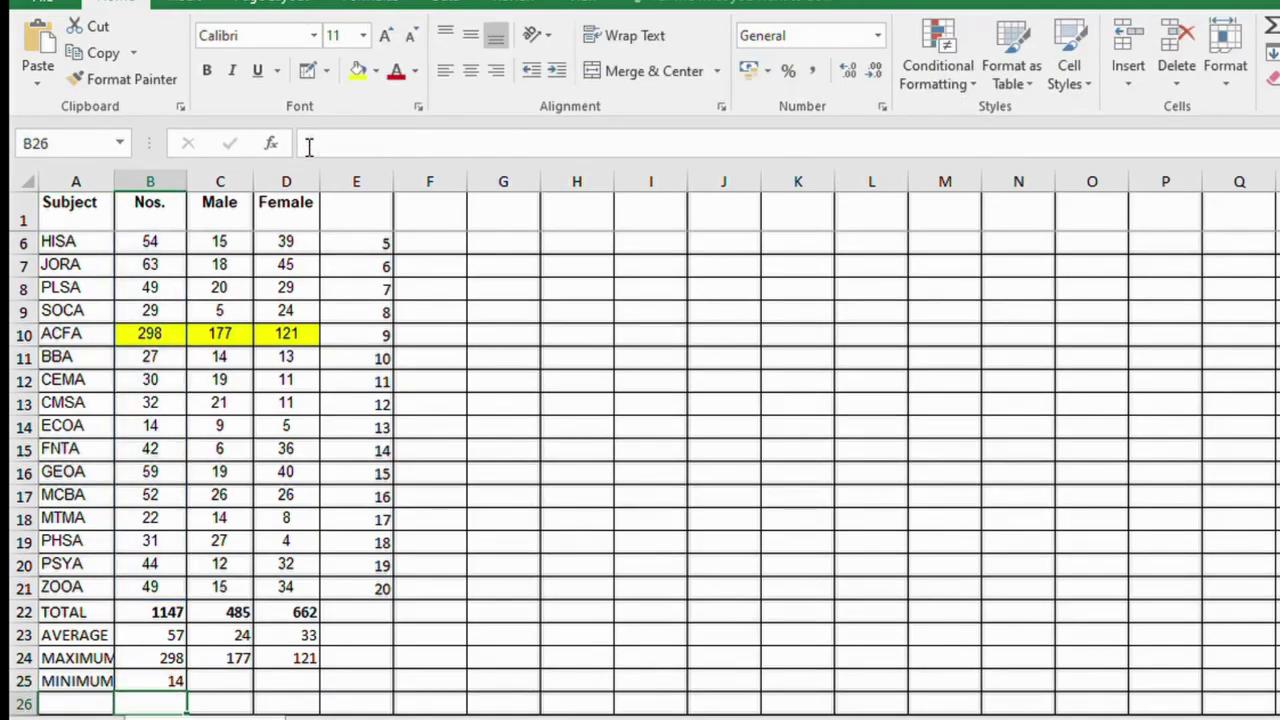
{"action": "left_click", "coordinate": [166, 683]}
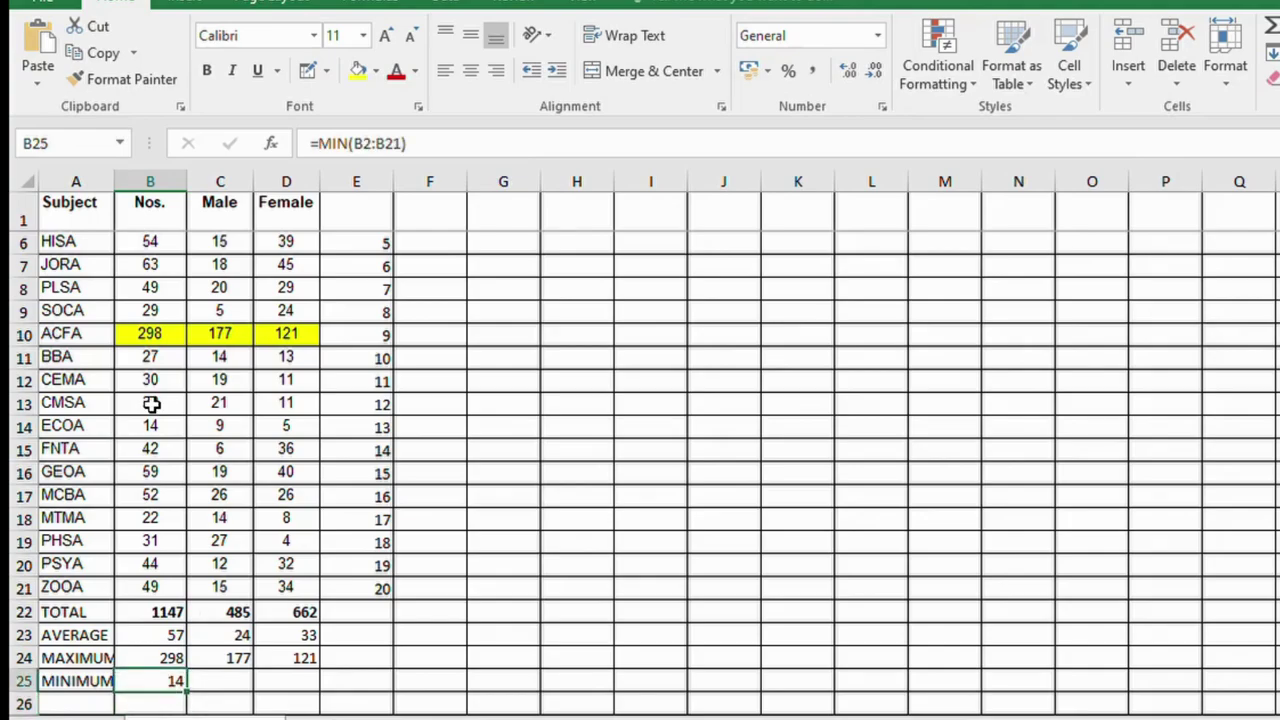
- Copy the MIN formula to C25 and highlight the minima 14 (ECOA) and 5 (SOCA) pink
{"action": "left_click", "coordinate": [151, 425]}
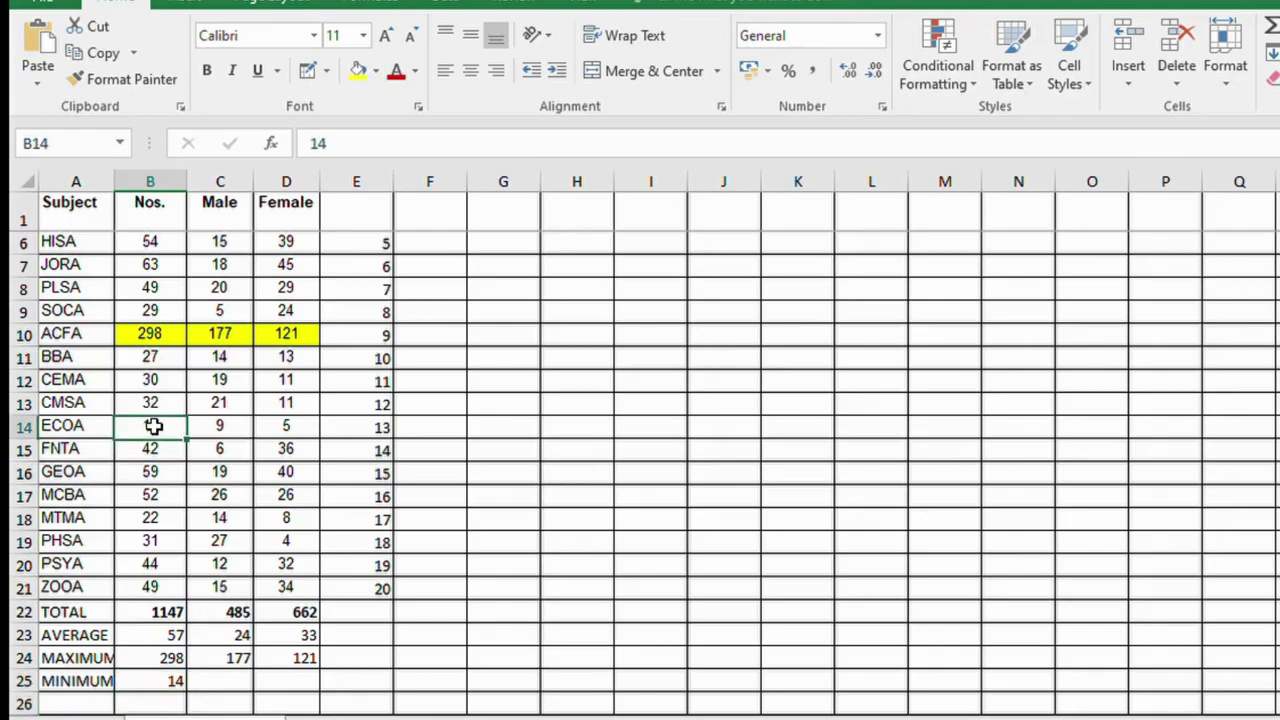
{"action": "left_click", "coordinate": [352, 76]}
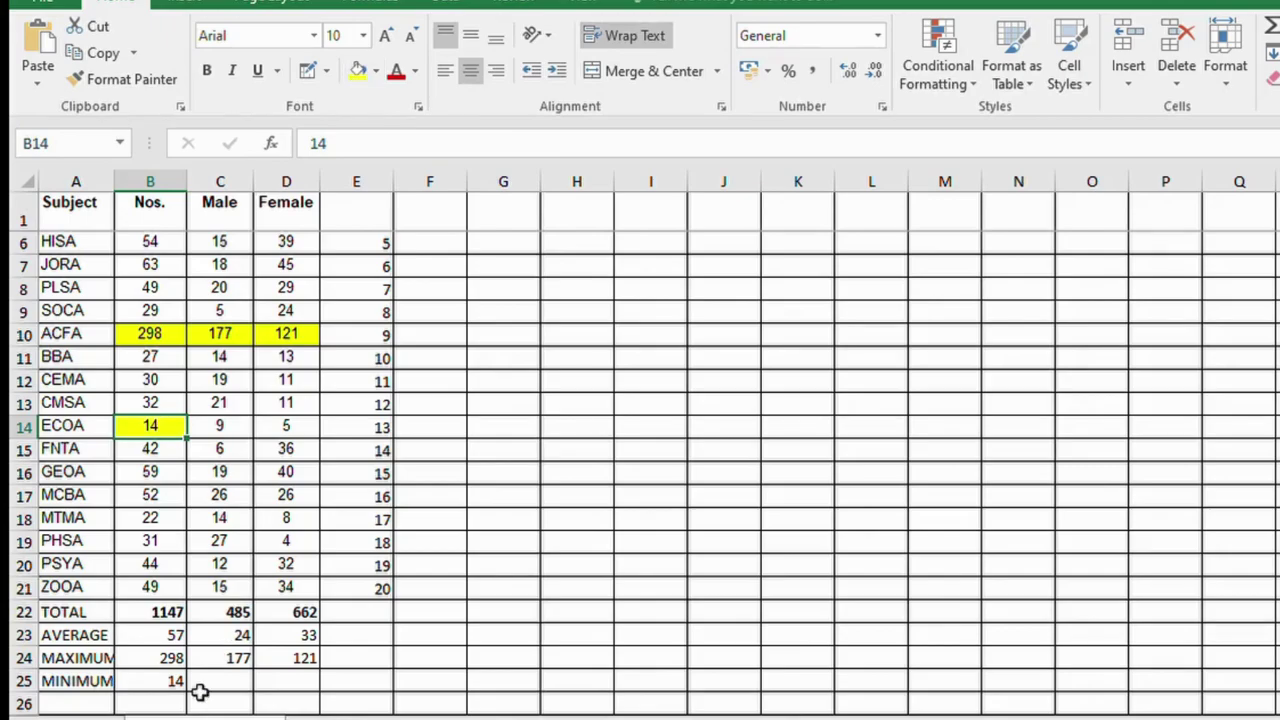
{"action": "left_click", "coordinate": [165, 681]}
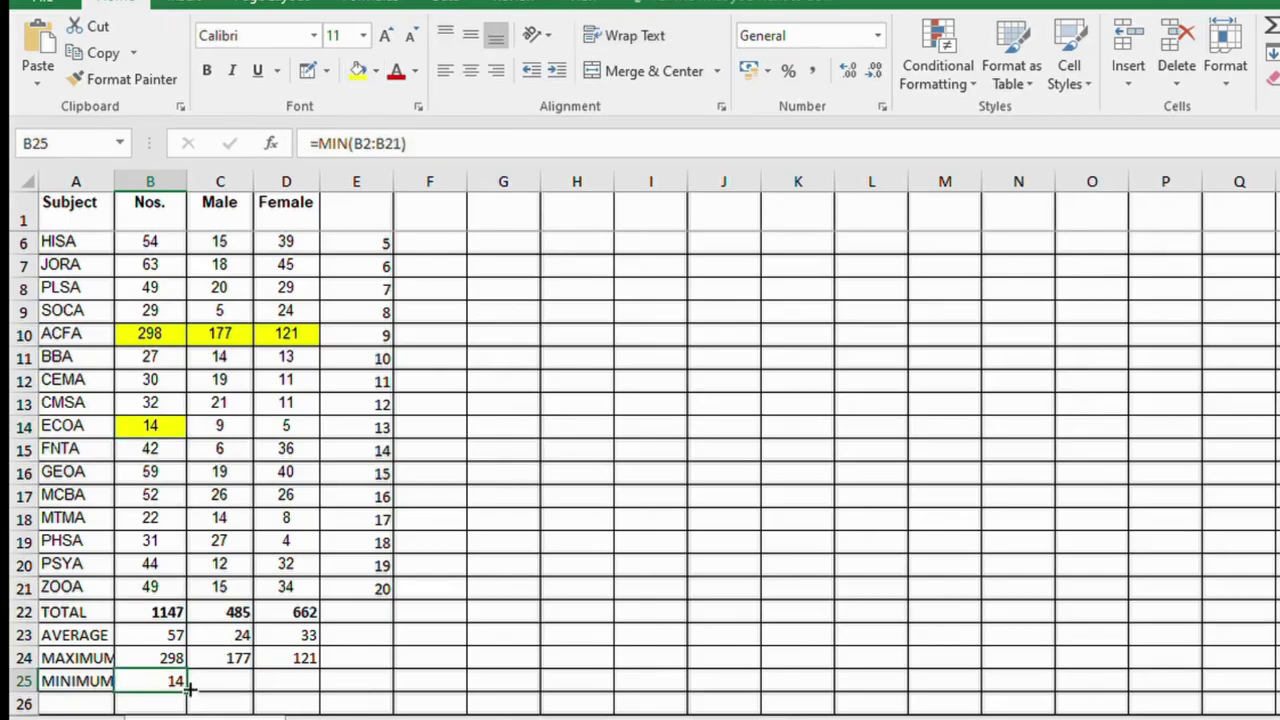
{"action": "left_click_drag", "start_coordinate": [185, 690], "coordinate": [242, 688]}
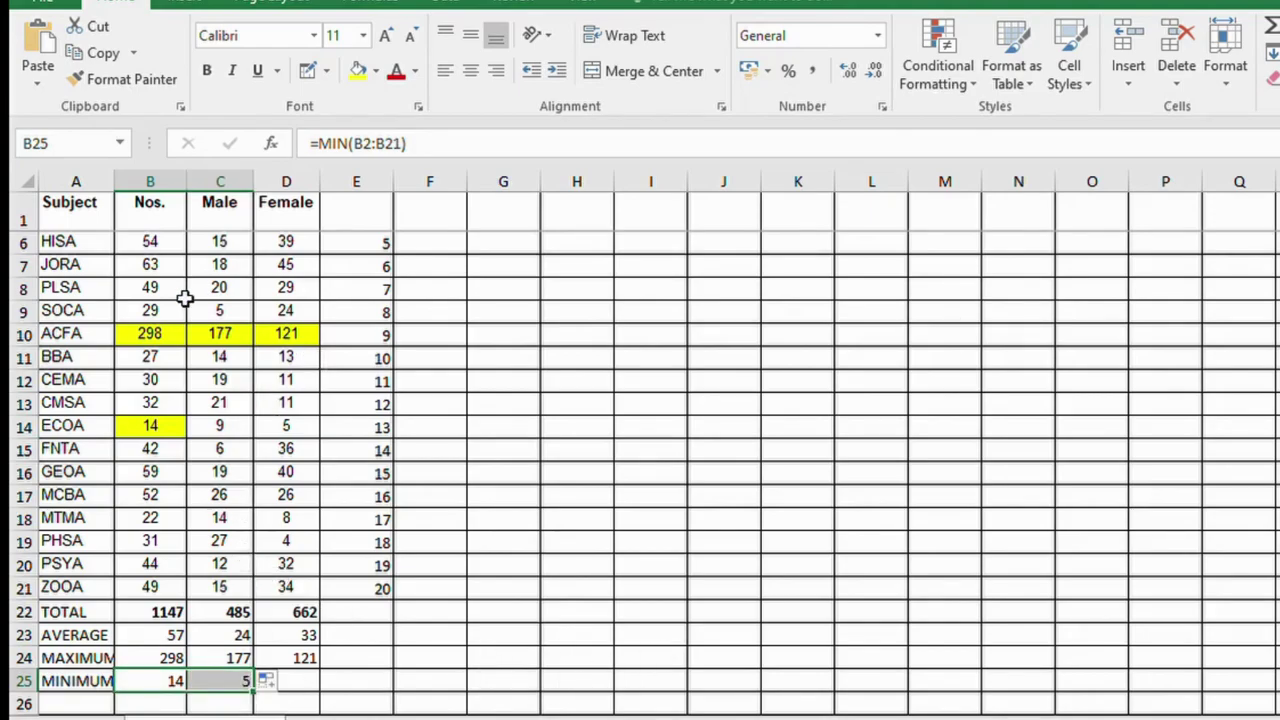
{"action": "left_click", "coordinate": [210, 309]}
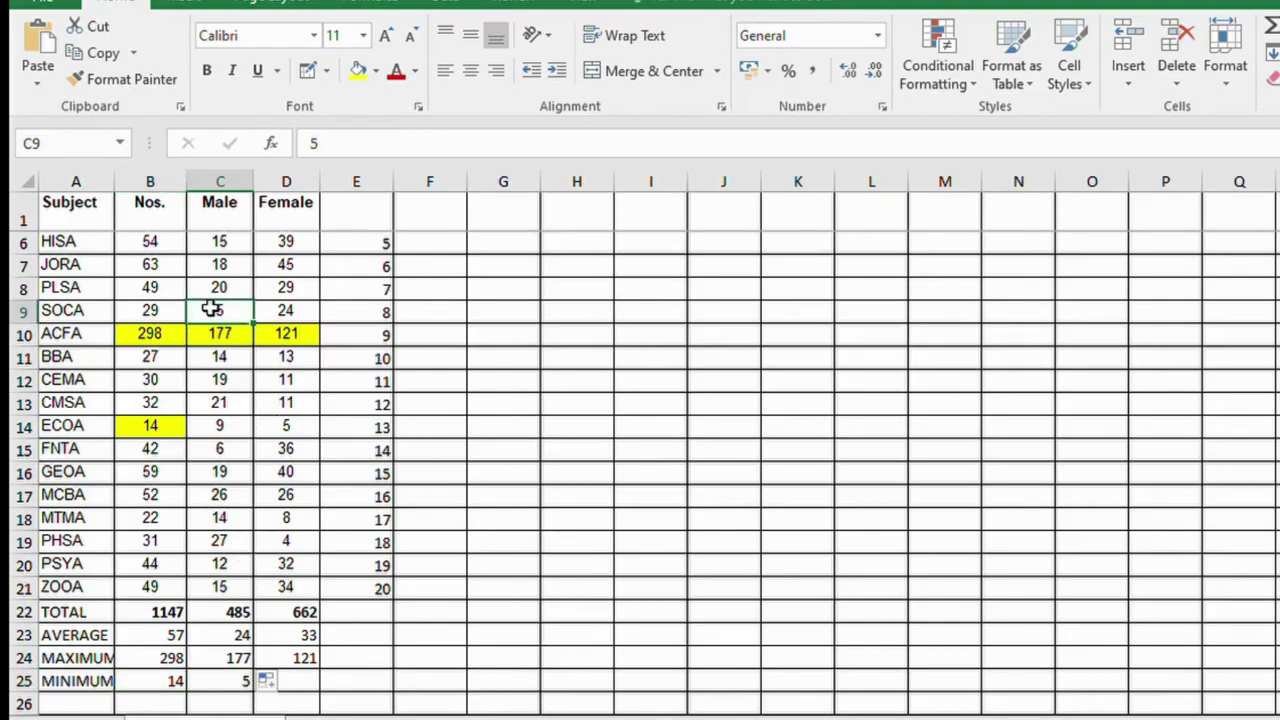
{"action": "left_click", "coordinate": [352, 76]}
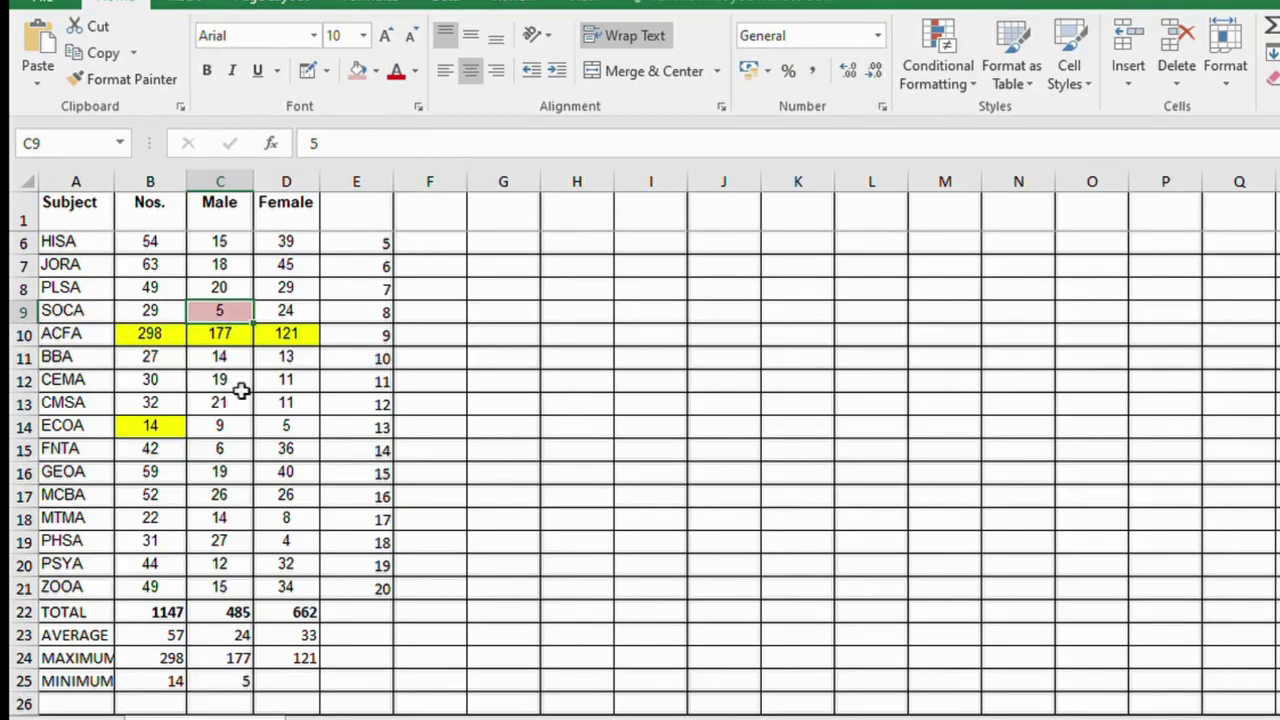
{"action": "left_click", "coordinate": [165, 425]}
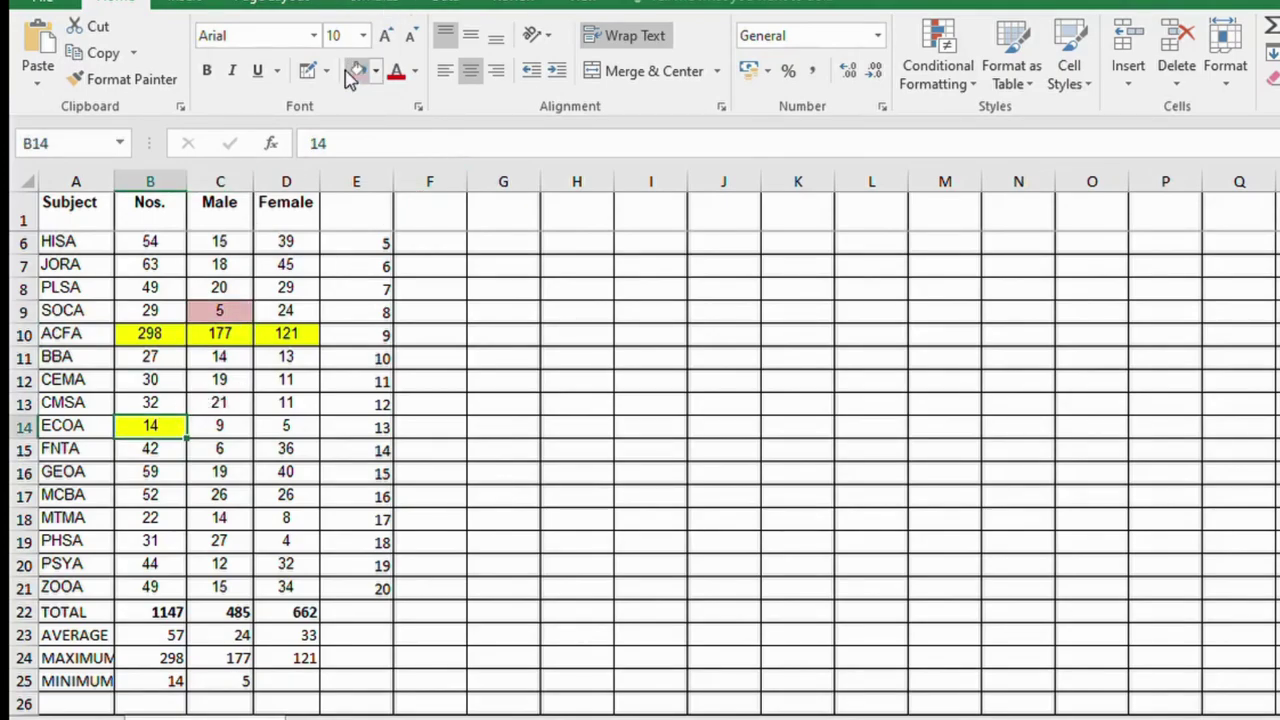
{"action": "left_click", "coordinate": [355, 71]}
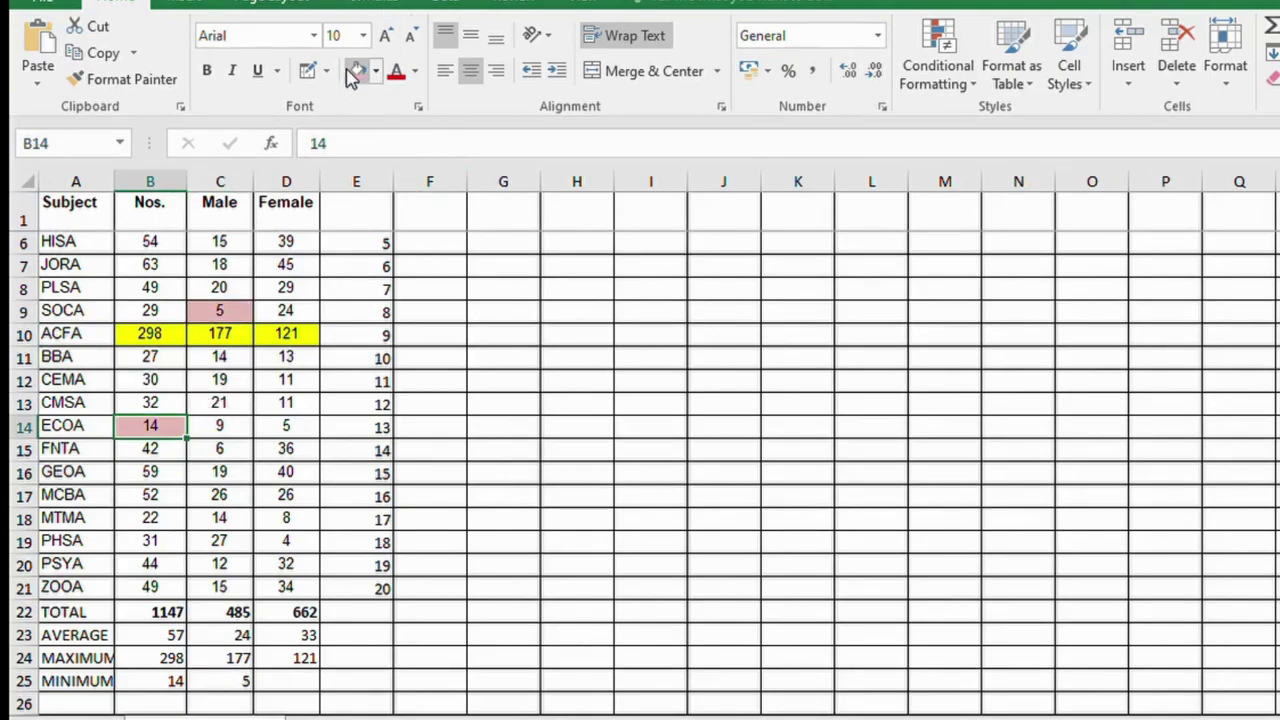
- Extend the MIN formula to D25 and fill the PHSA Female minimum 4 pink
{"action": "left_click", "coordinate": [240, 681]}
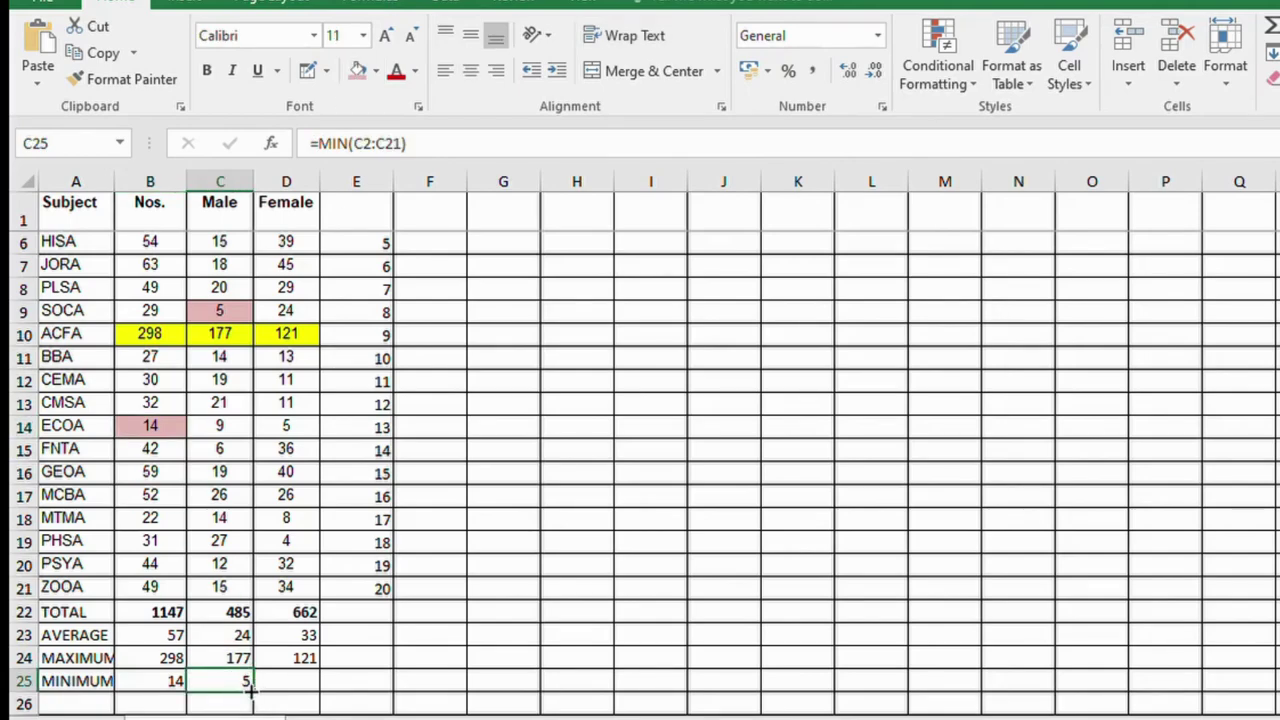
{"action": "left_click_drag", "start_coordinate": [250, 690], "coordinate": [316, 690]}
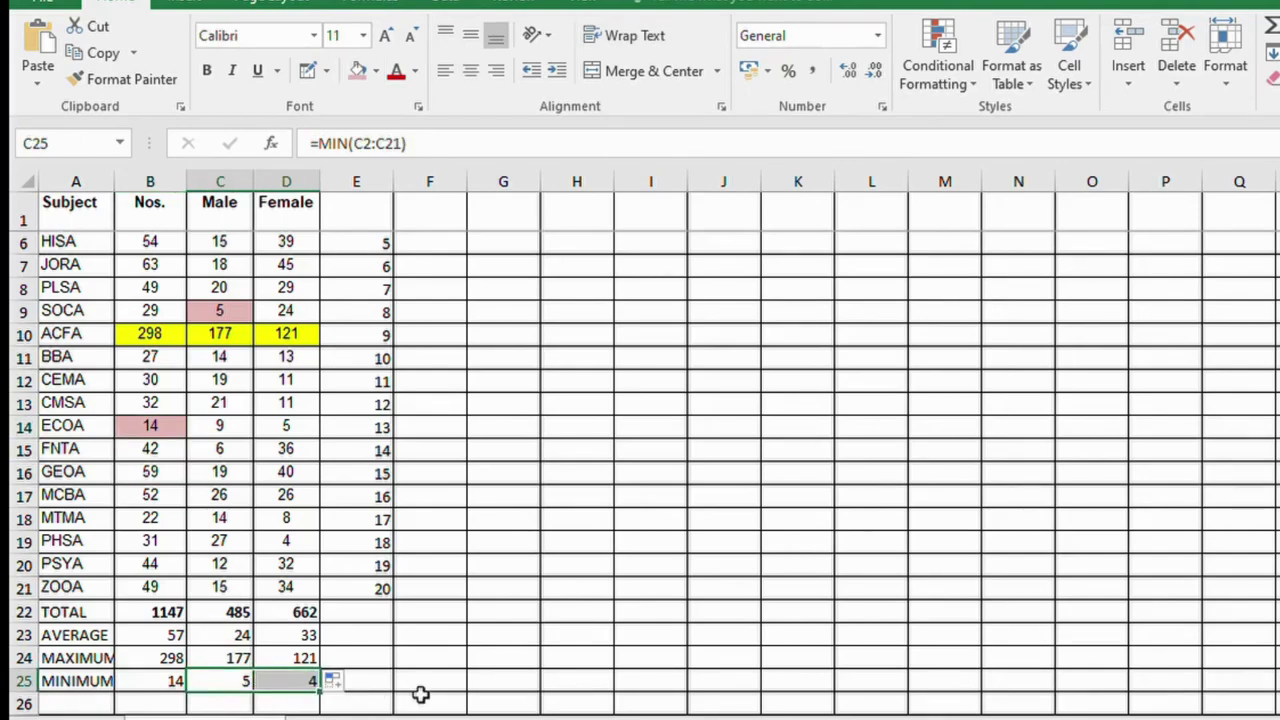
{"action": "left_click", "coordinate": [305, 681]}
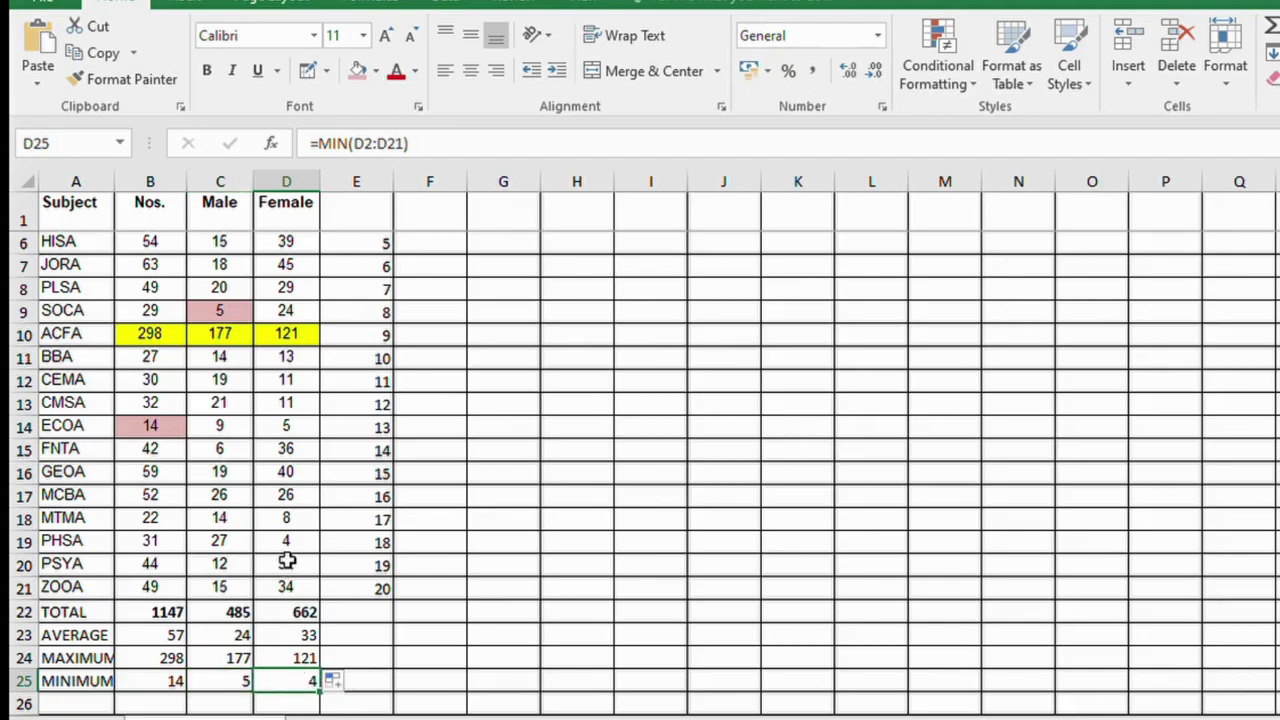
{"action": "left_click", "coordinate": [289, 541]}
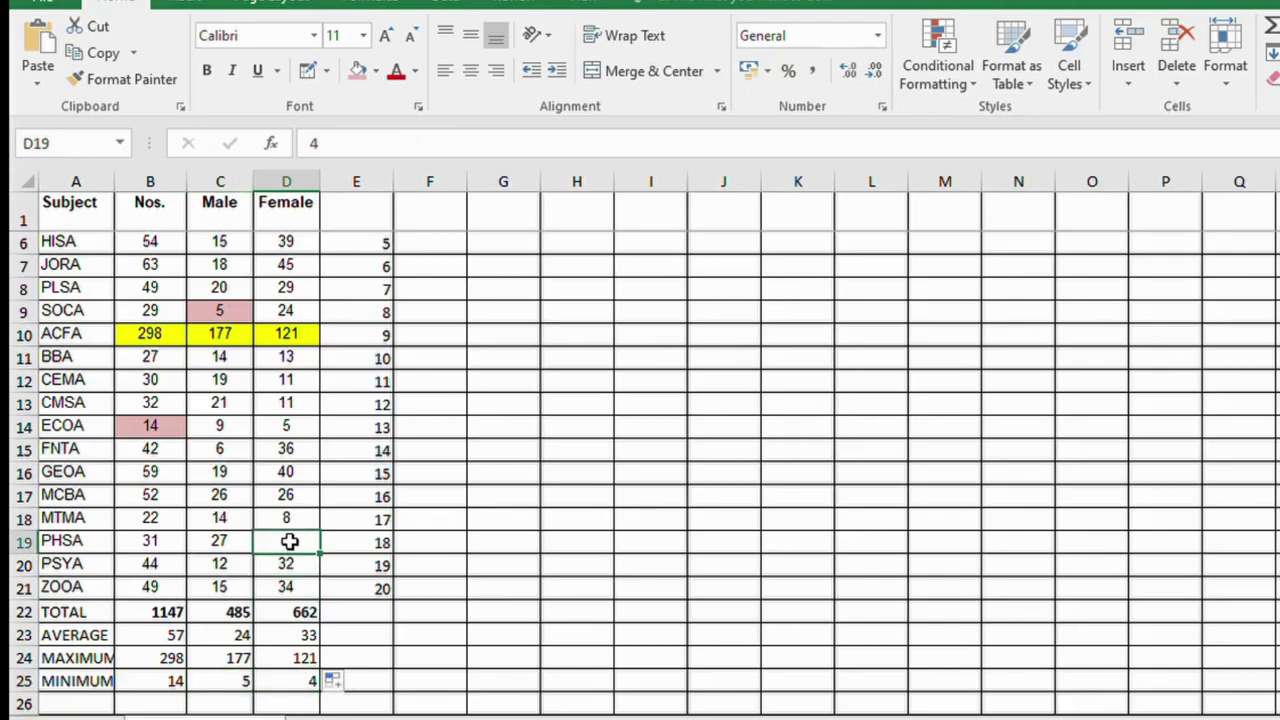
{"action": "left_click", "coordinate": [350, 72]}
{"action": "left_click", "coordinate": [508, 515]}
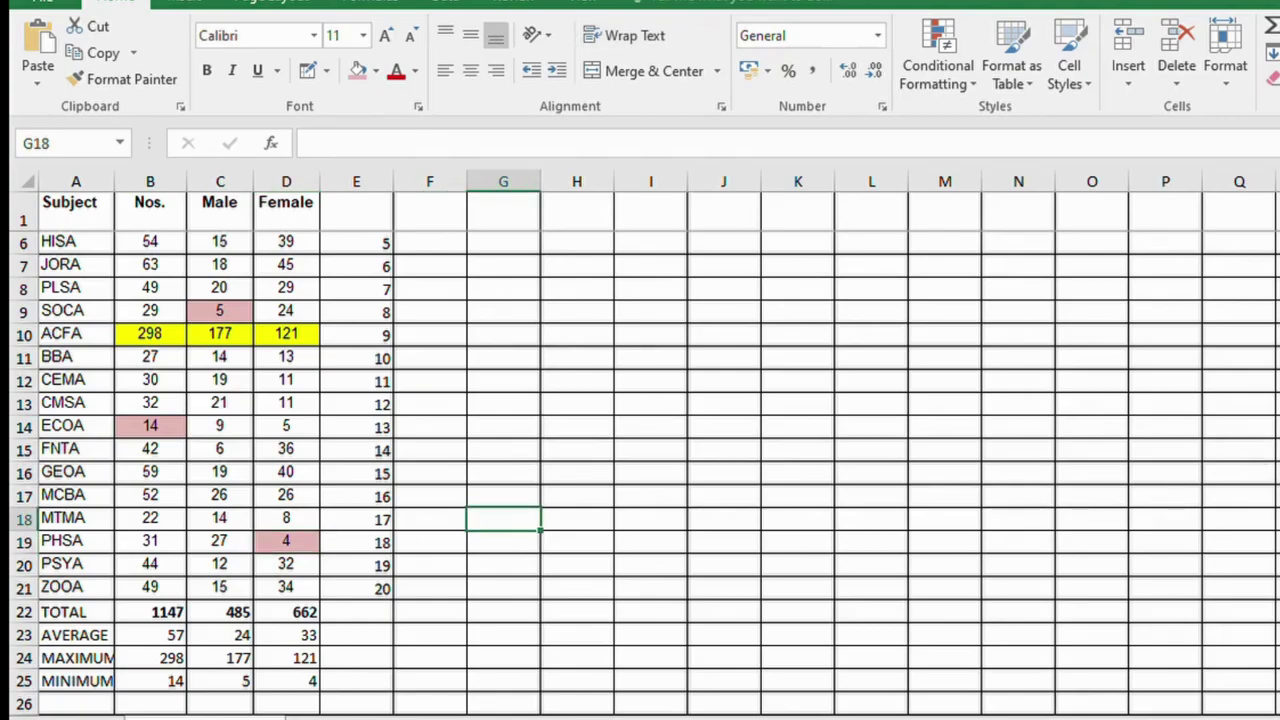
- Make the MAX and MIN labels in column H bold to match SUM and AVERAGE
{"action": "scroll", "coordinate": [640, 450], "scroll_direction": "up", "scroll_amount": 2}
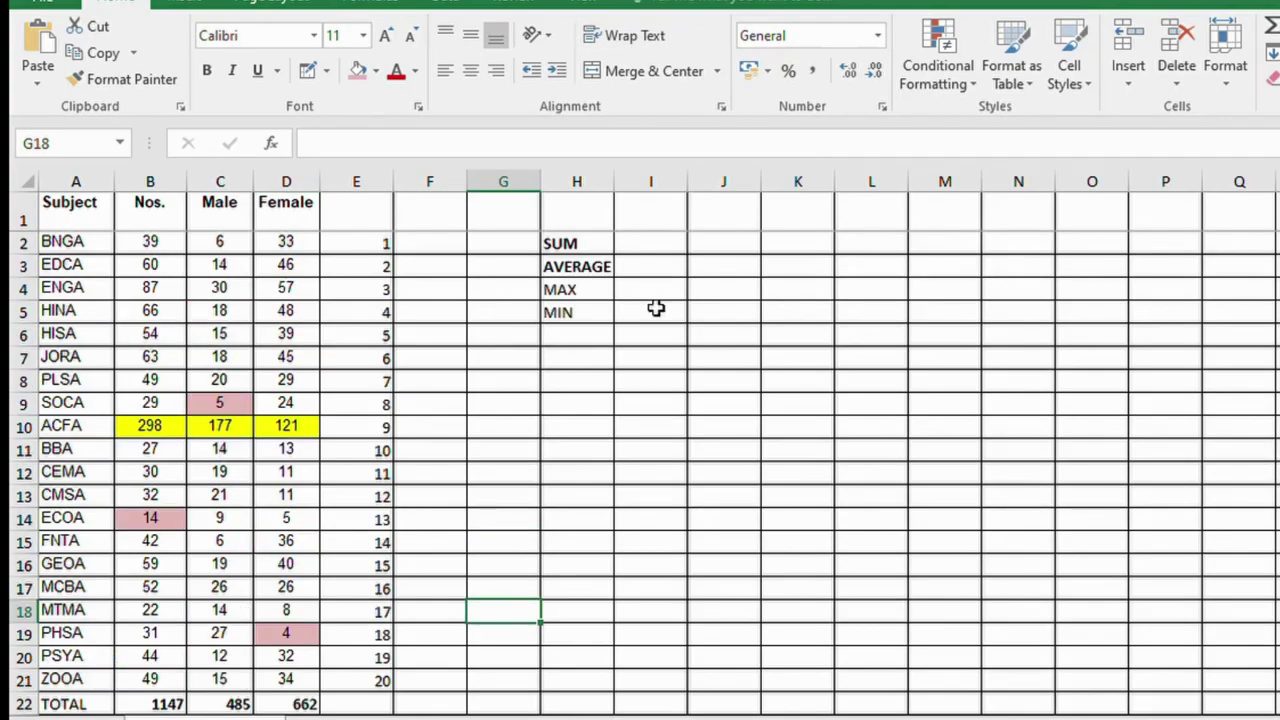
{"action": "left_click_drag", "start_coordinate": [568, 289], "coordinate": [574, 312]}
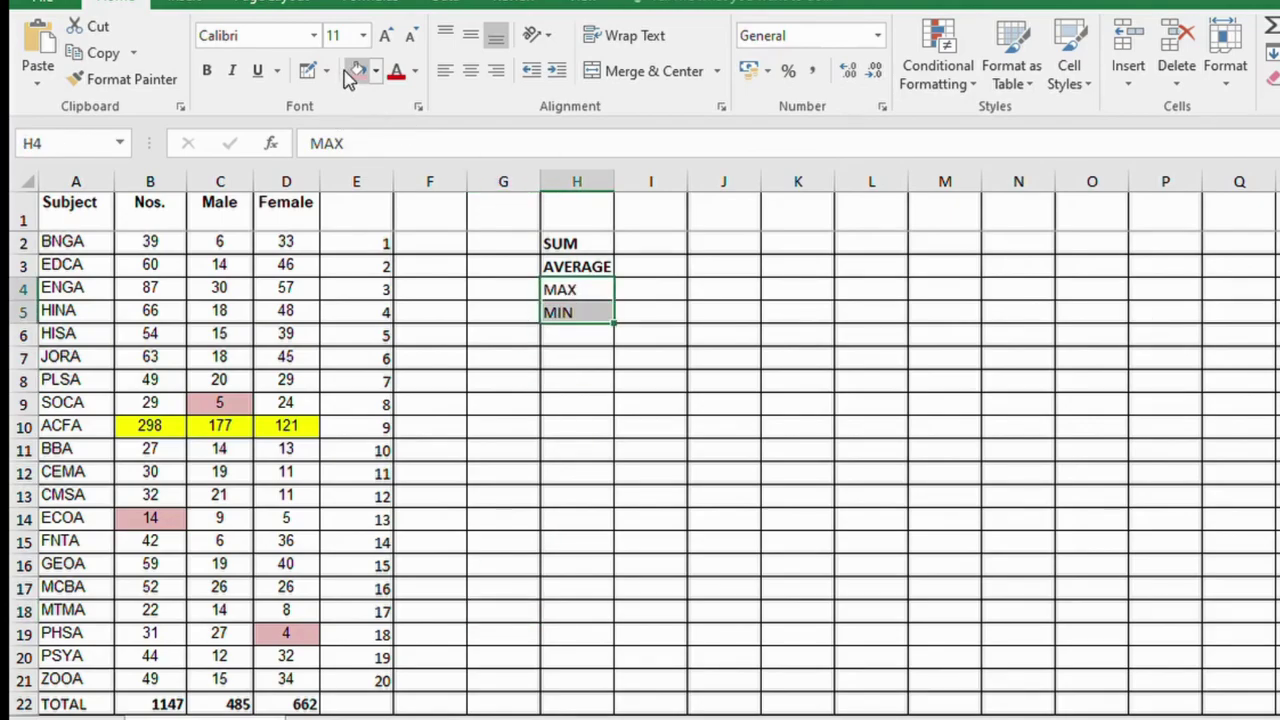
{"action": "left_click", "coordinate": [209, 76]}
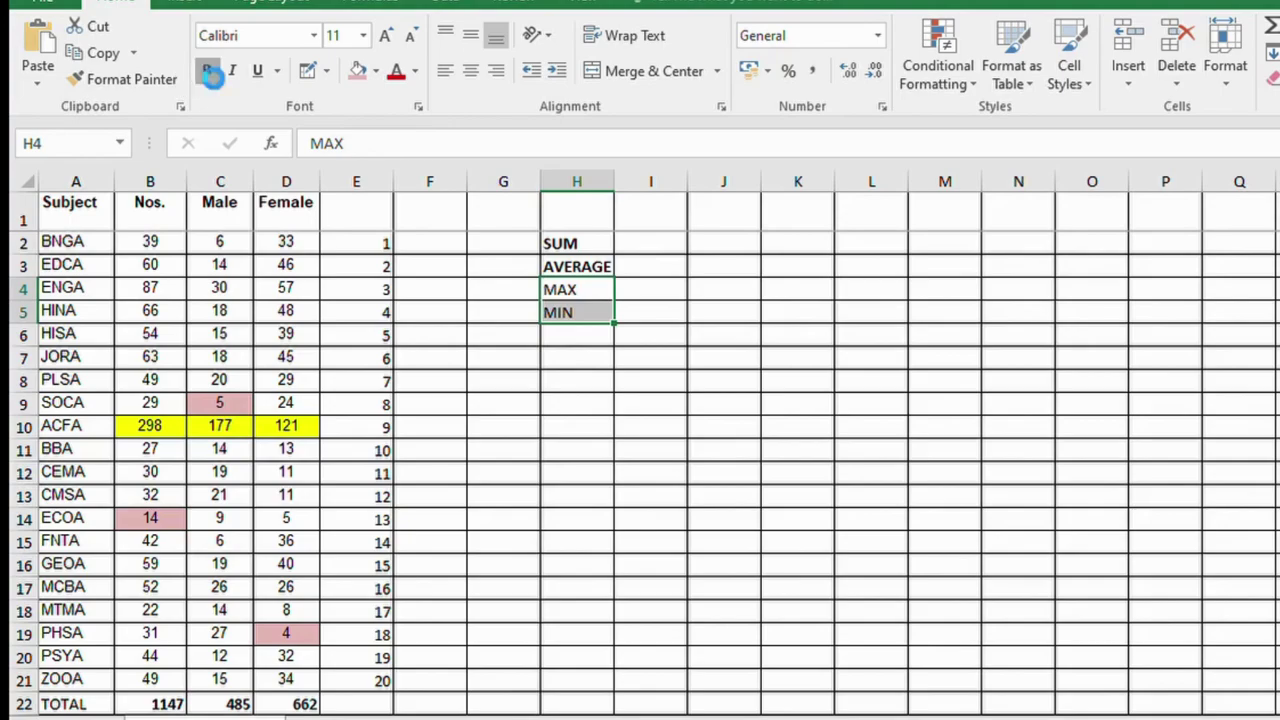
{"action": "left_click", "coordinate": [583, 242]}
{"action": "left_click_drag", "start_coordinate": [583, 242], "coordinate": [575, 310]}
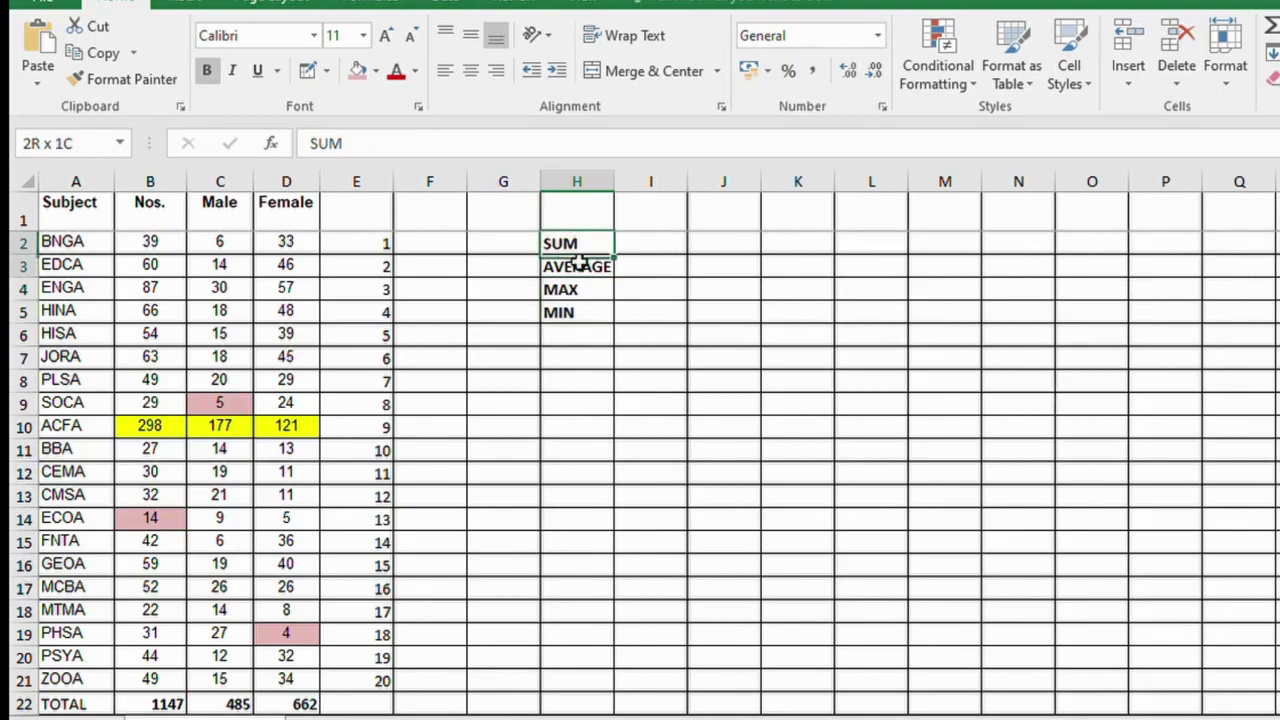
- Add a PERCENTAGE label in H6 below MIN
{"action": "left_click", "coordinate": [573, 335]}
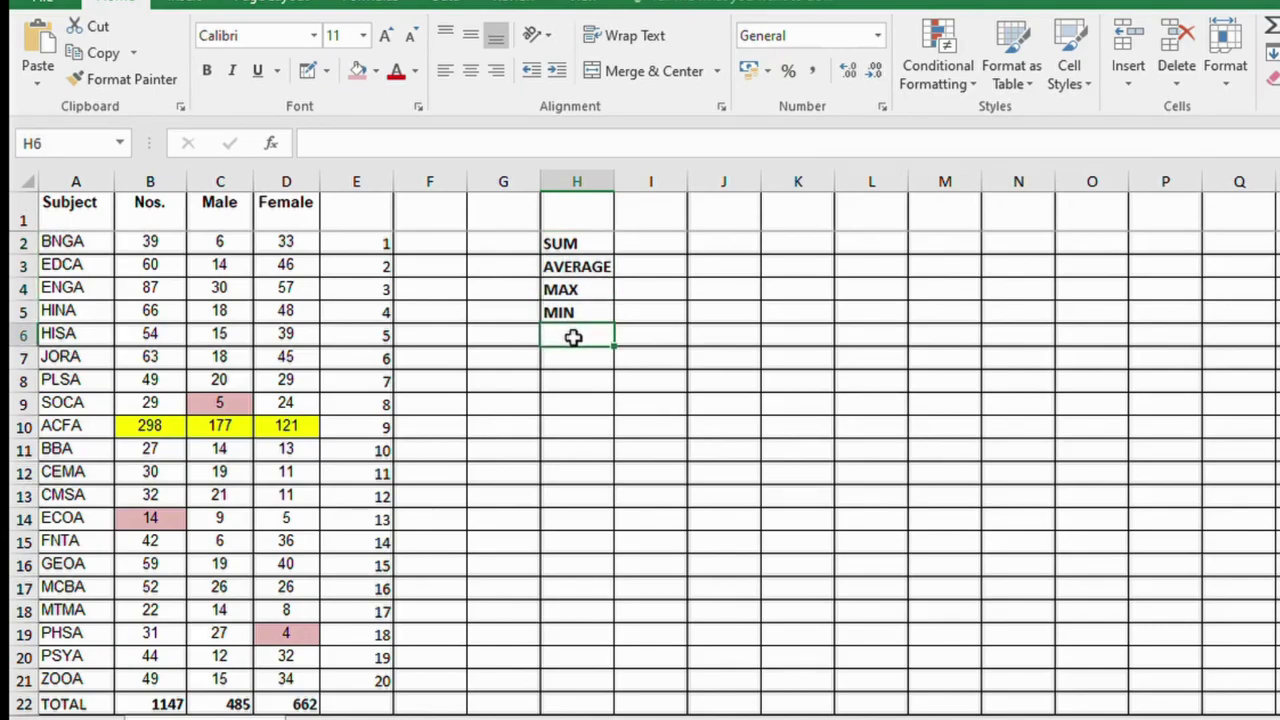
{"action": "type", "text": "PER"}
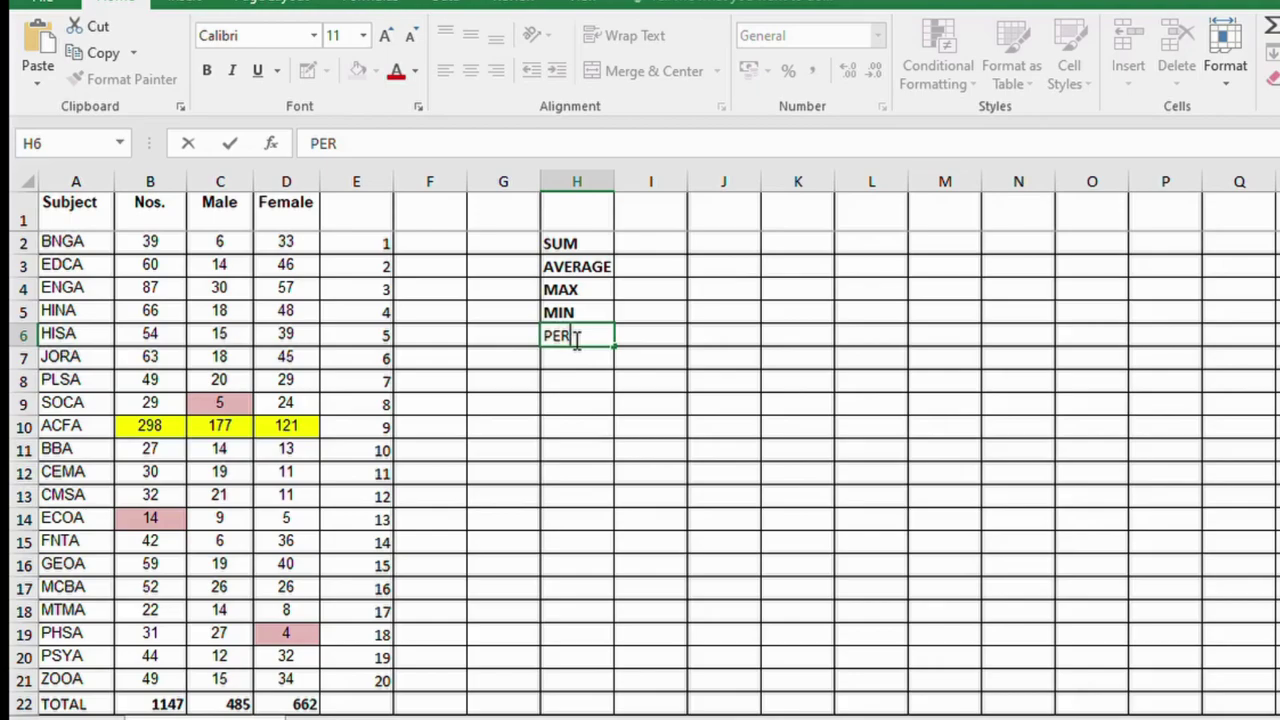
{"action": "type", "text": "CENTAGE"}
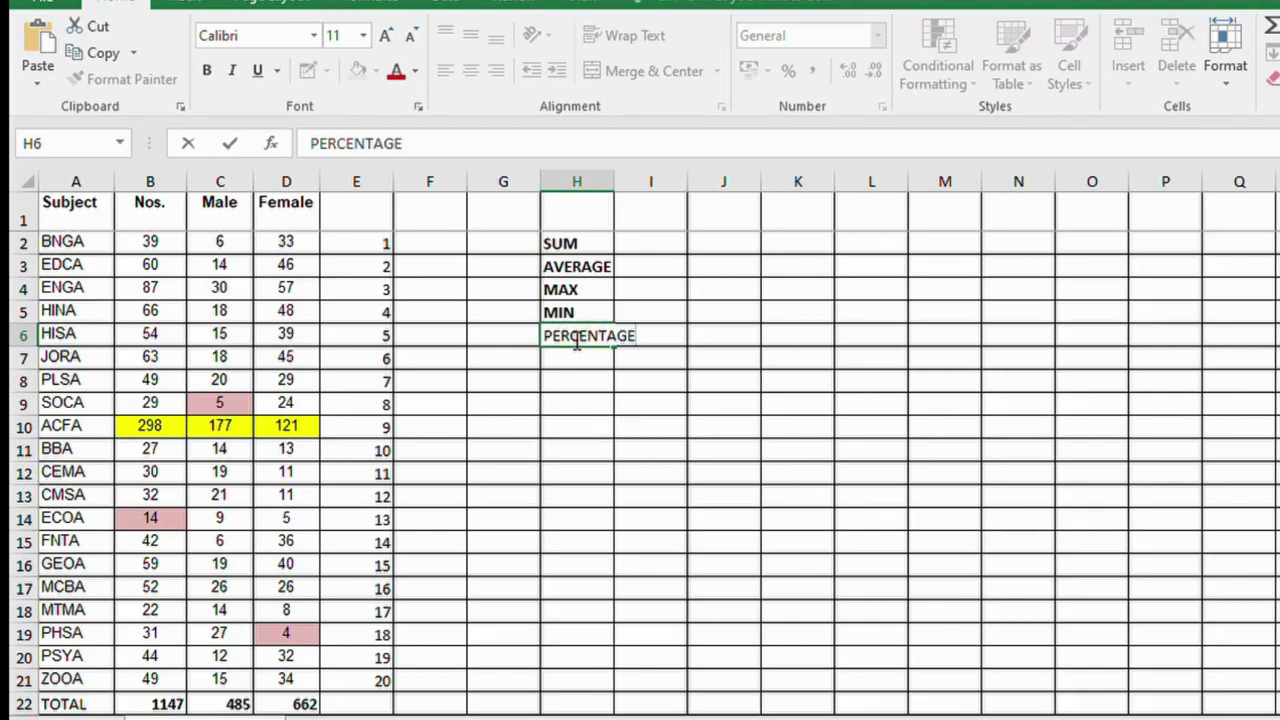
{"action": "left_click", "coordinate": [588, 424]}
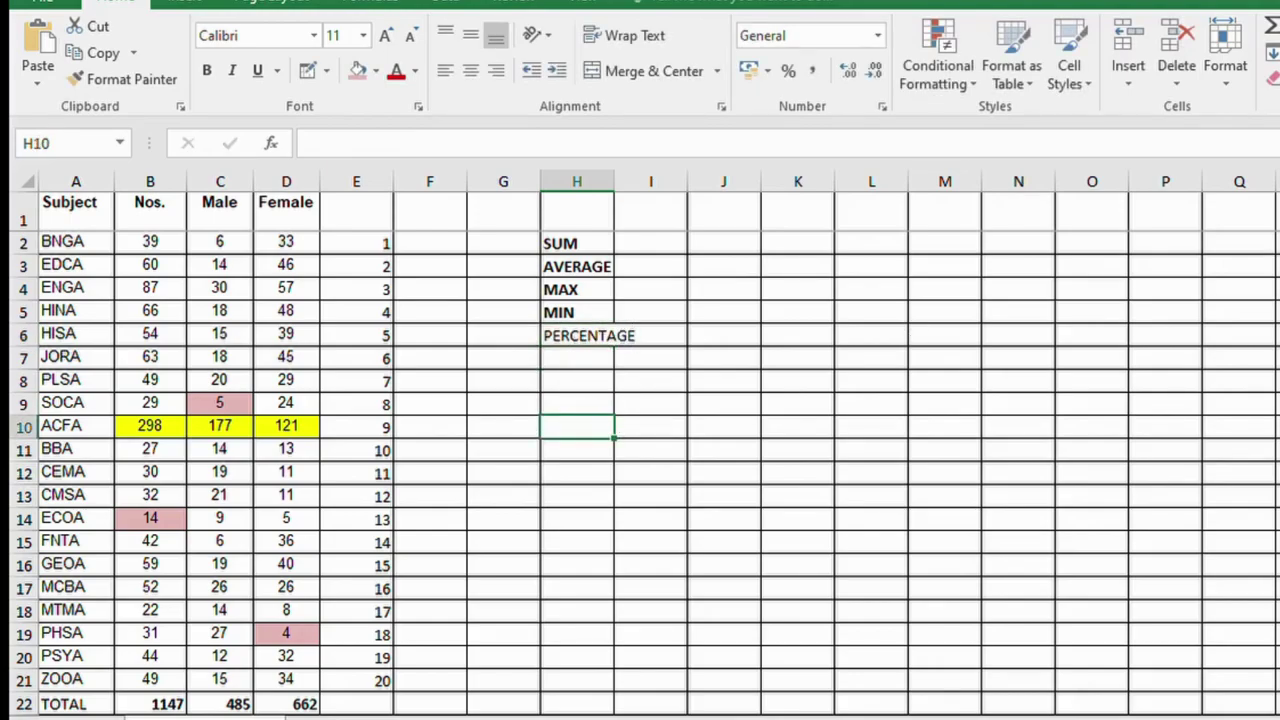
- Enter the PERCENTAGE label in A26 below the MINIMUM row
{"action": "scroll", "coordinate": [588, 424], "scroll_direction": "down", "scroll_amount": 3}
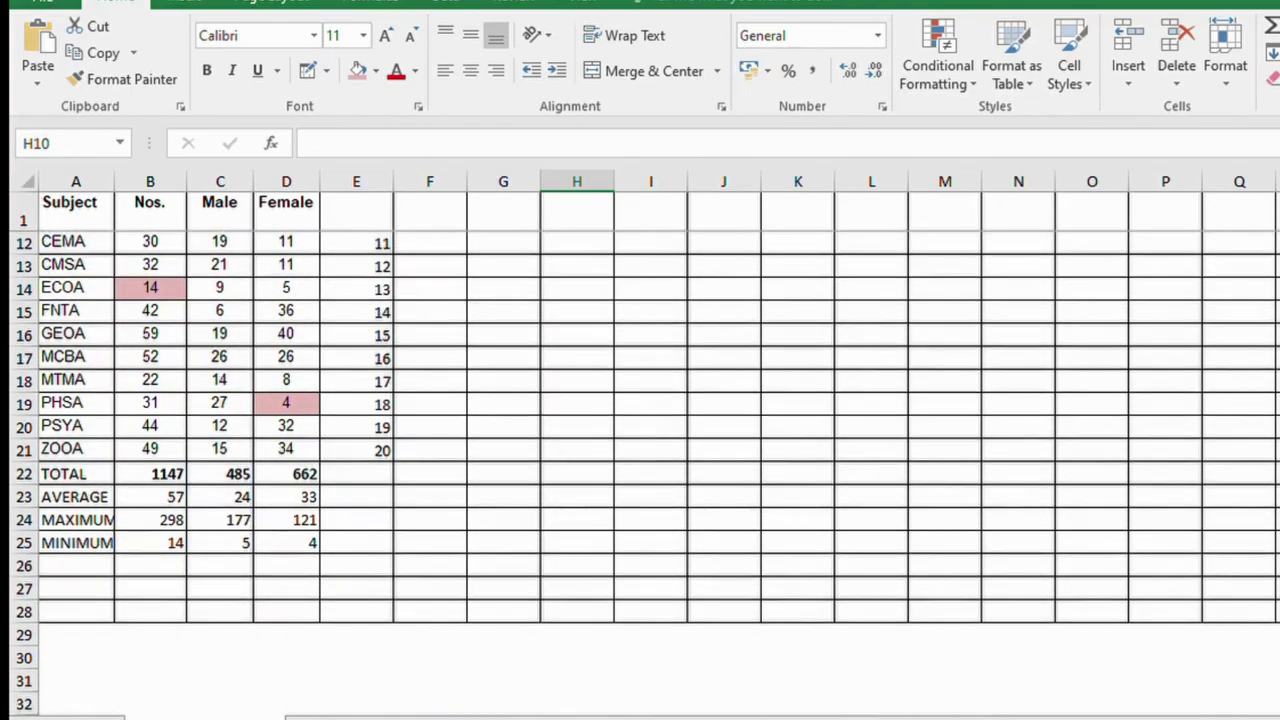
{"action": "left_click", "coordinate": [163, 473]}
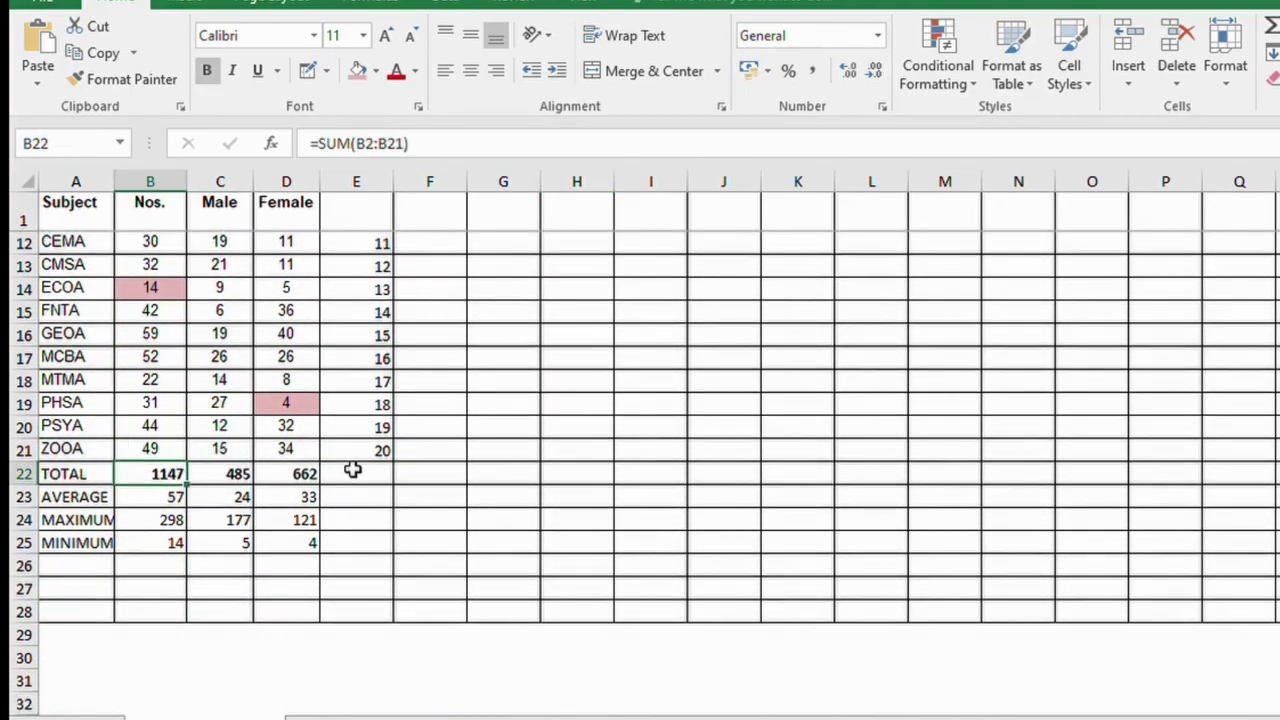
{"action": "left_click", "coordinate": [64, 564]}
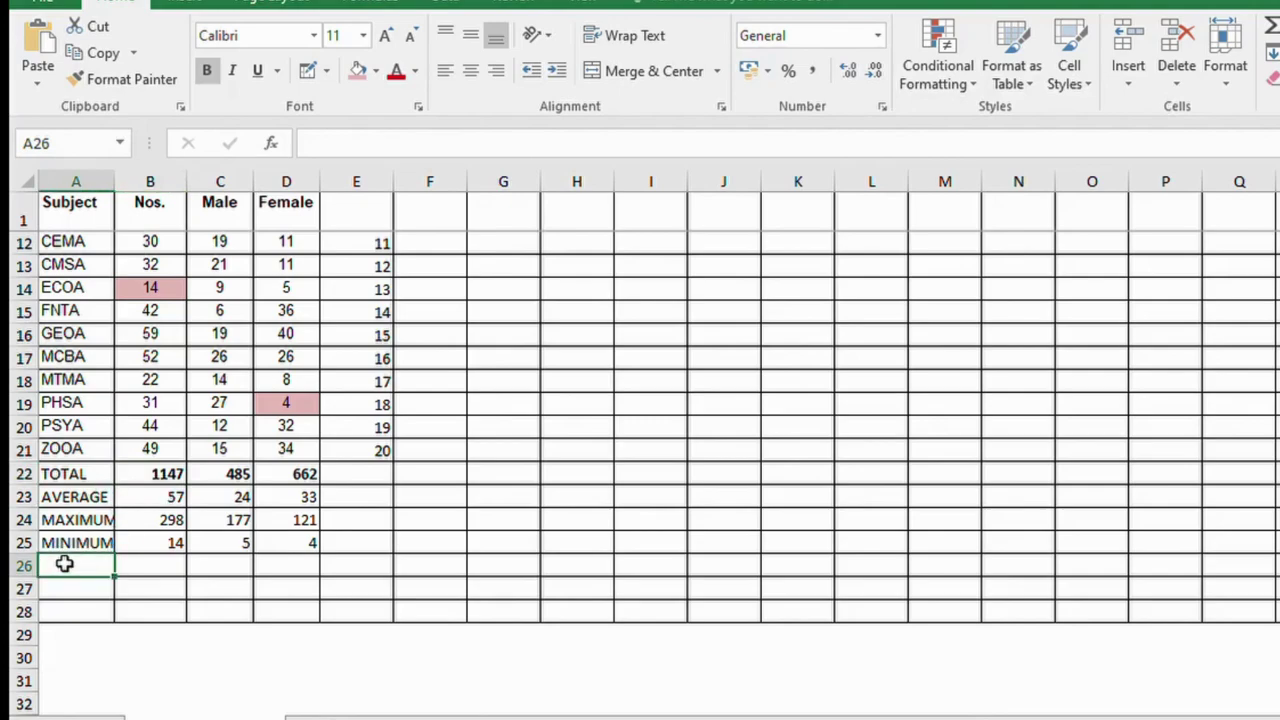
{"action": "type", "text": "PERCE"}
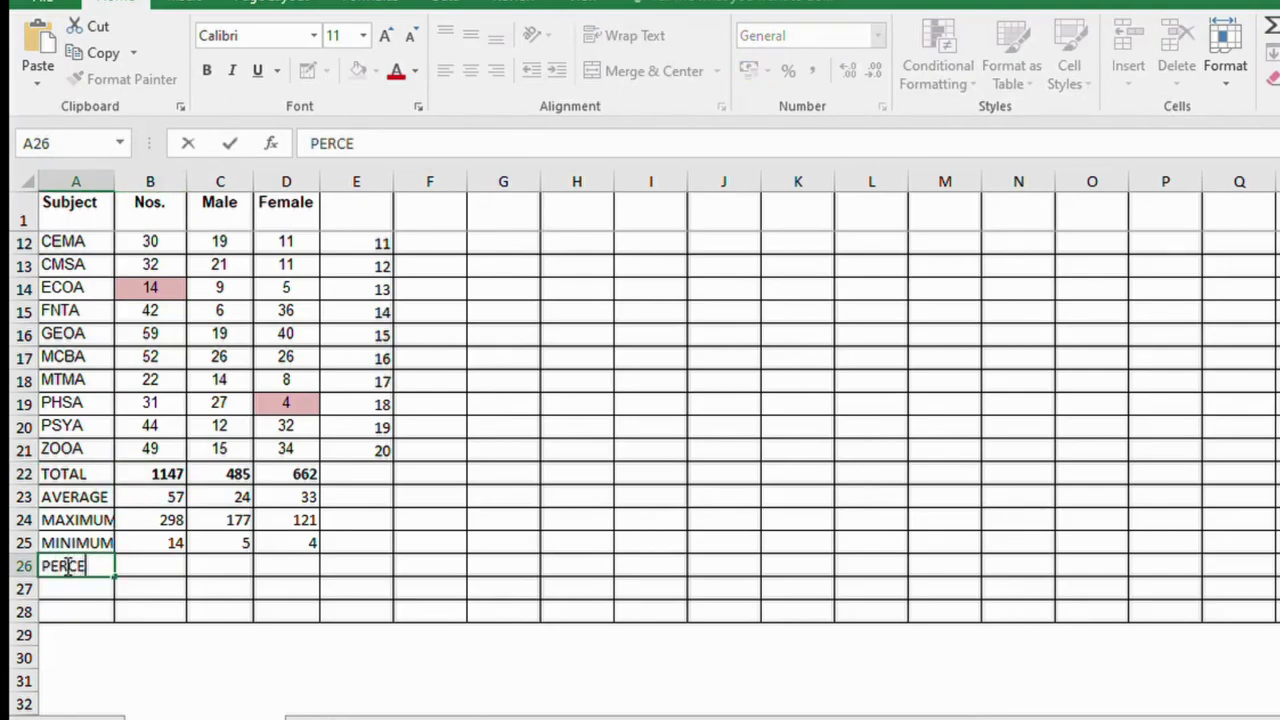
{"action": "type", "text": "NTAGE"}
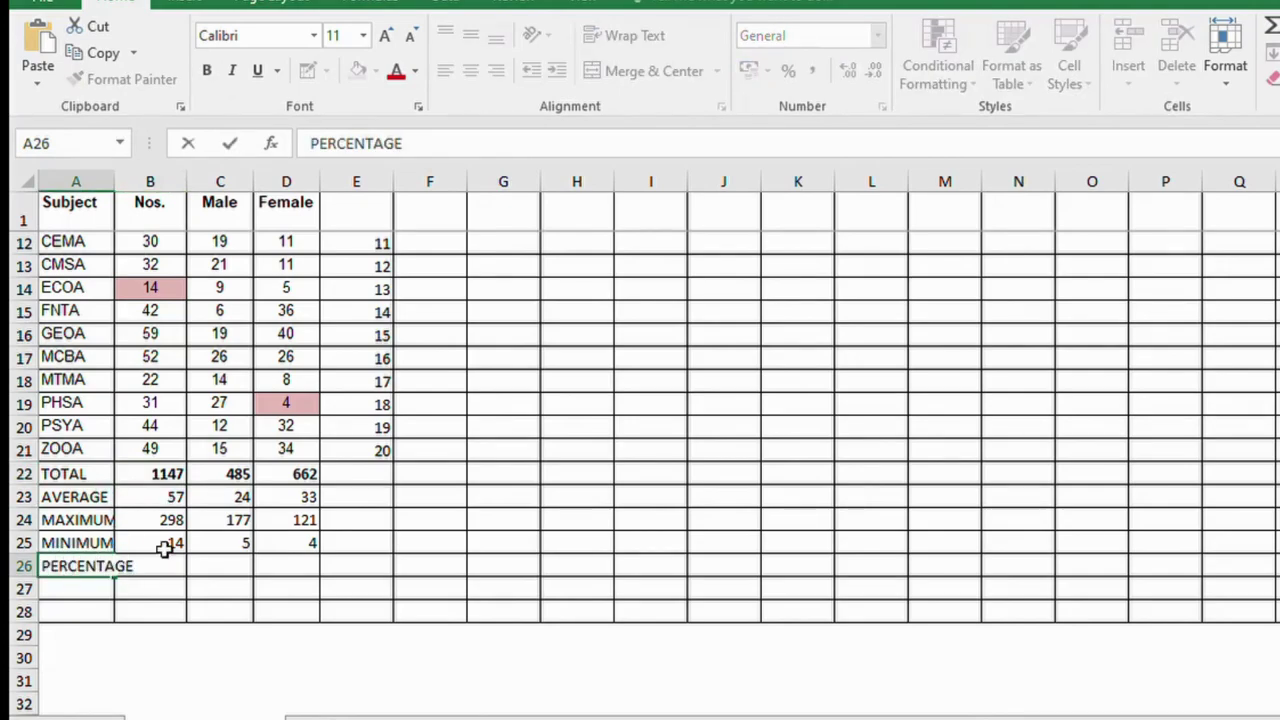
{"action": "left_click", "coordinate": [229, 563]}
- Widen column A so the labels fit, and start a formula in B26
{"action": "left_click", "coordinate": [149, 565]}
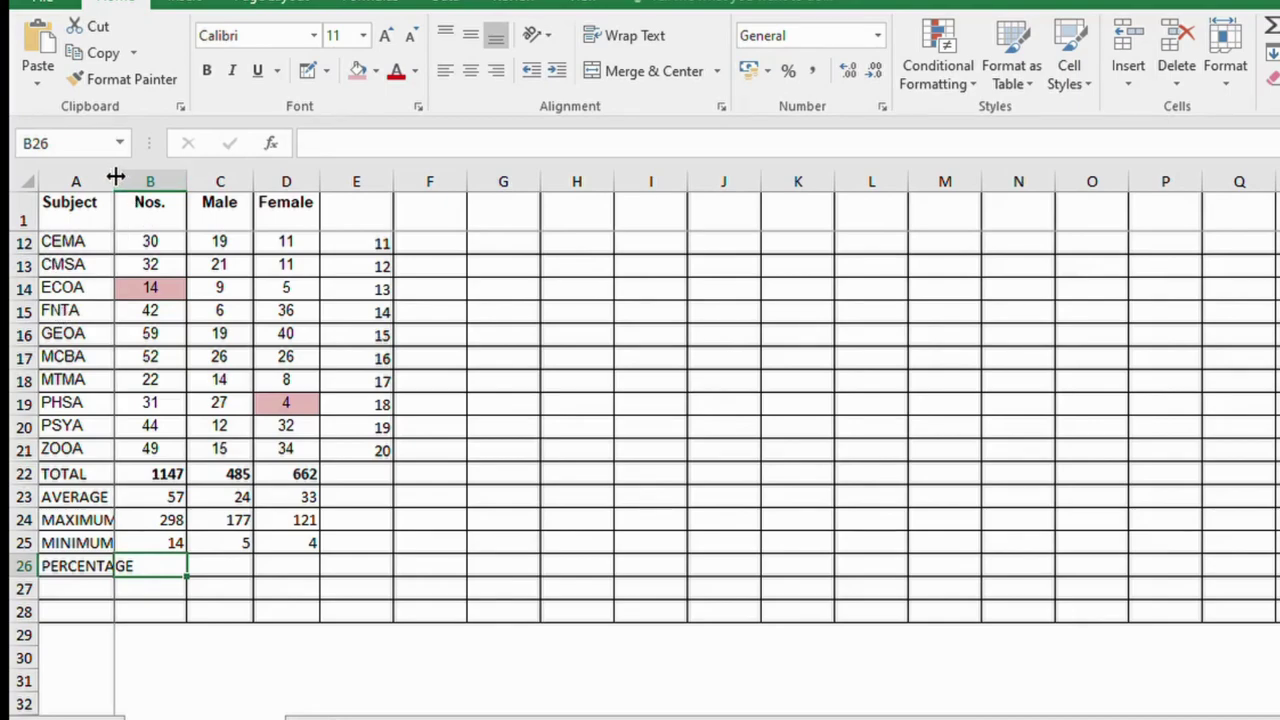
{"action": "left_click_drag", "start_coordinate": [116, 177], "coordinate": [146, 183]}
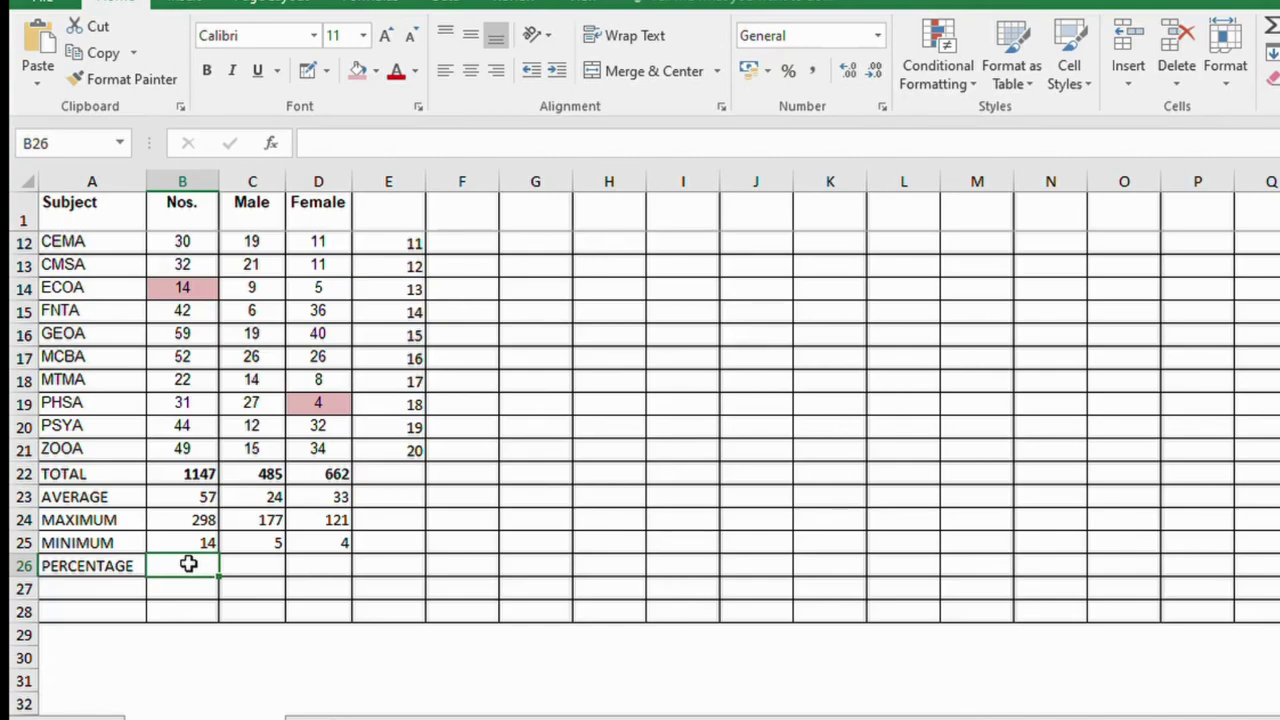
{"action": "type", "text": "="}
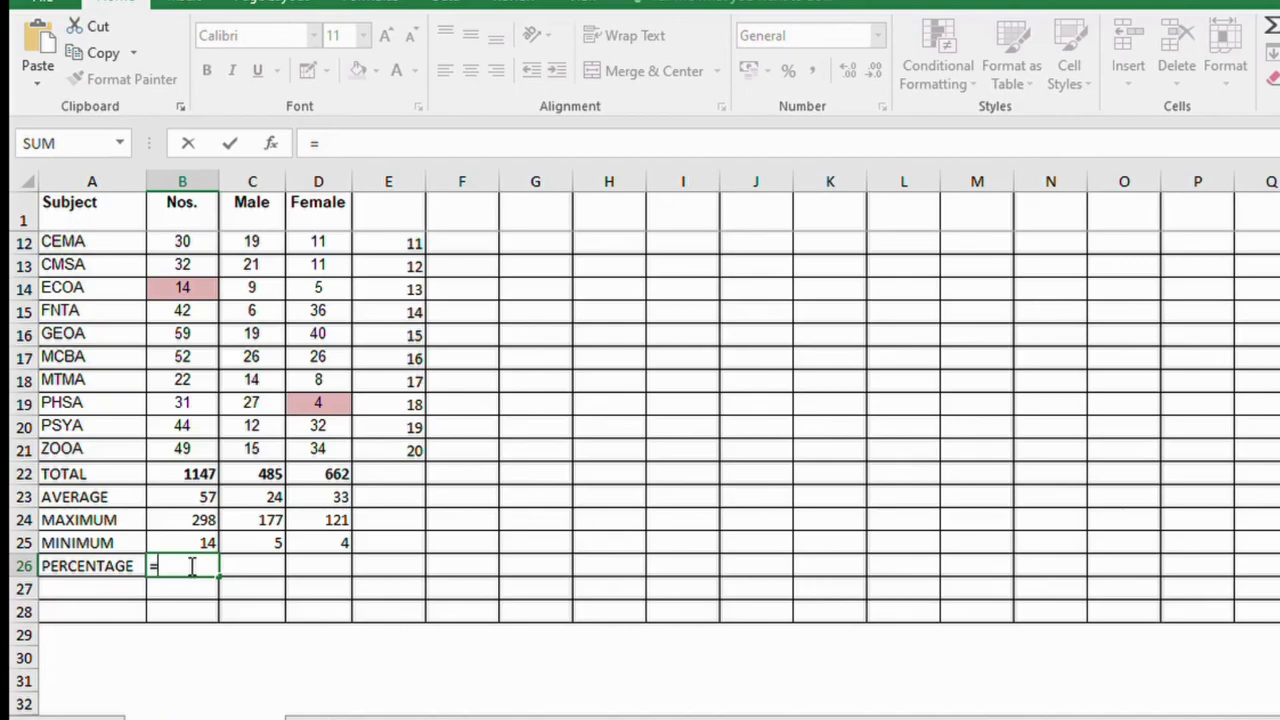
- Build the Male share formula (C22/B22)*100 in B26
{"action": "left_click", "coordinate": [270, 473]}
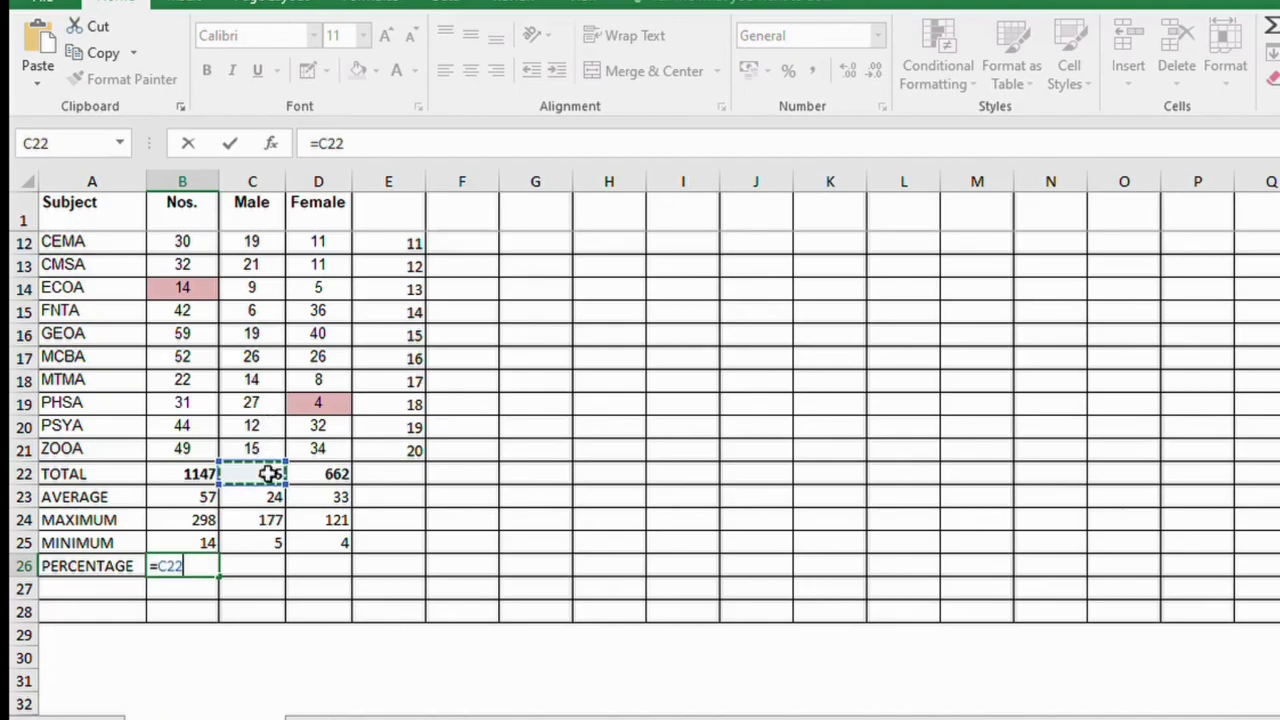
{"action": "type", "text": "/"}
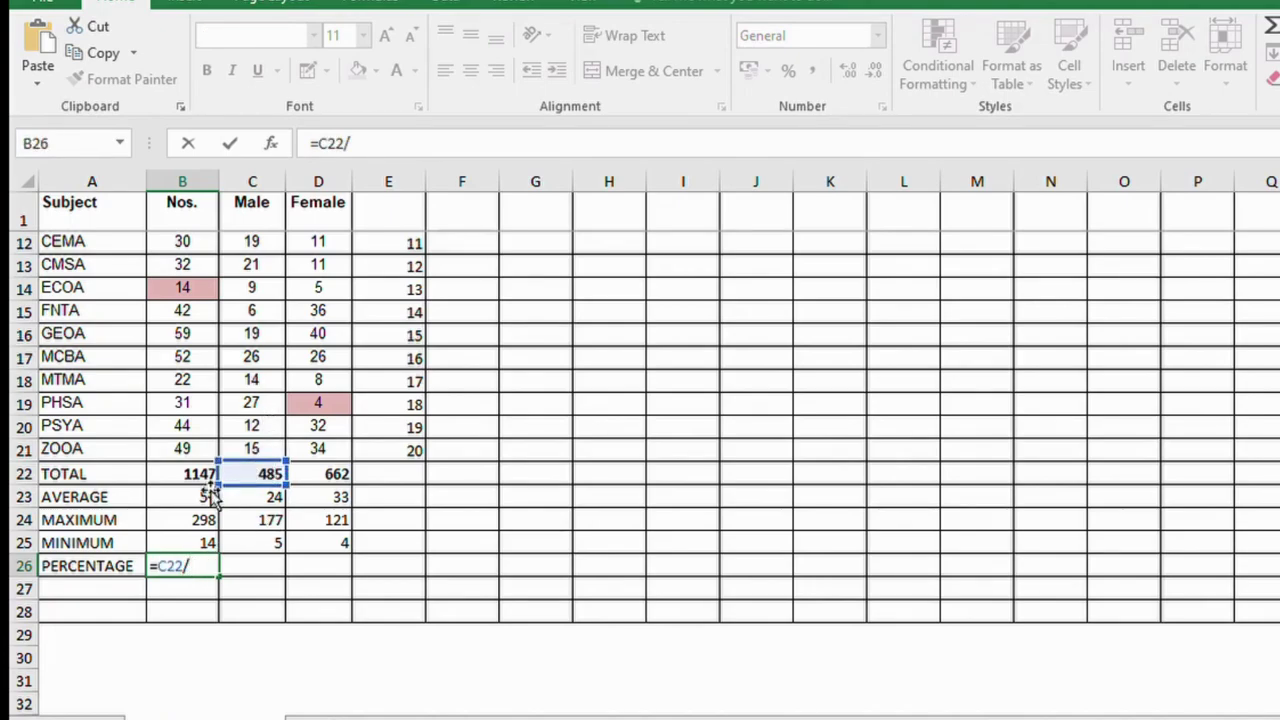
{"action": "left_click", "coordinate": [183, 474]}
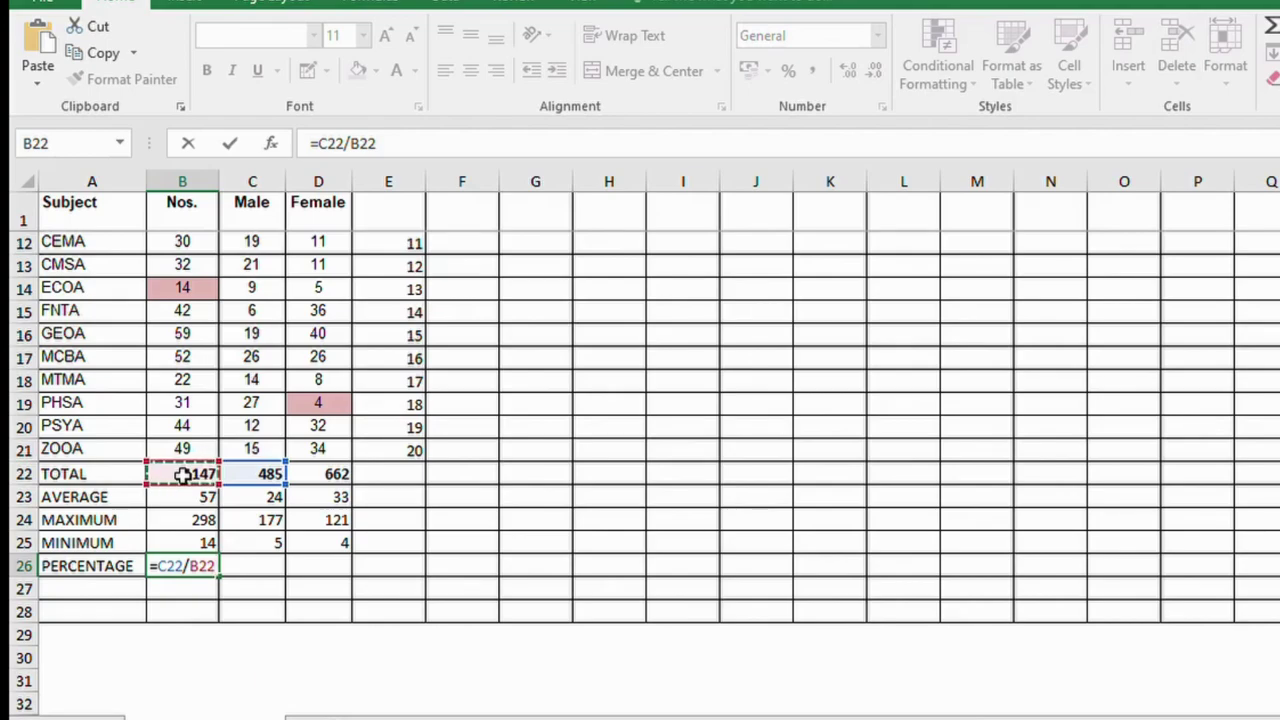
{"action": "left_click", "coordinate": [163, 572]}
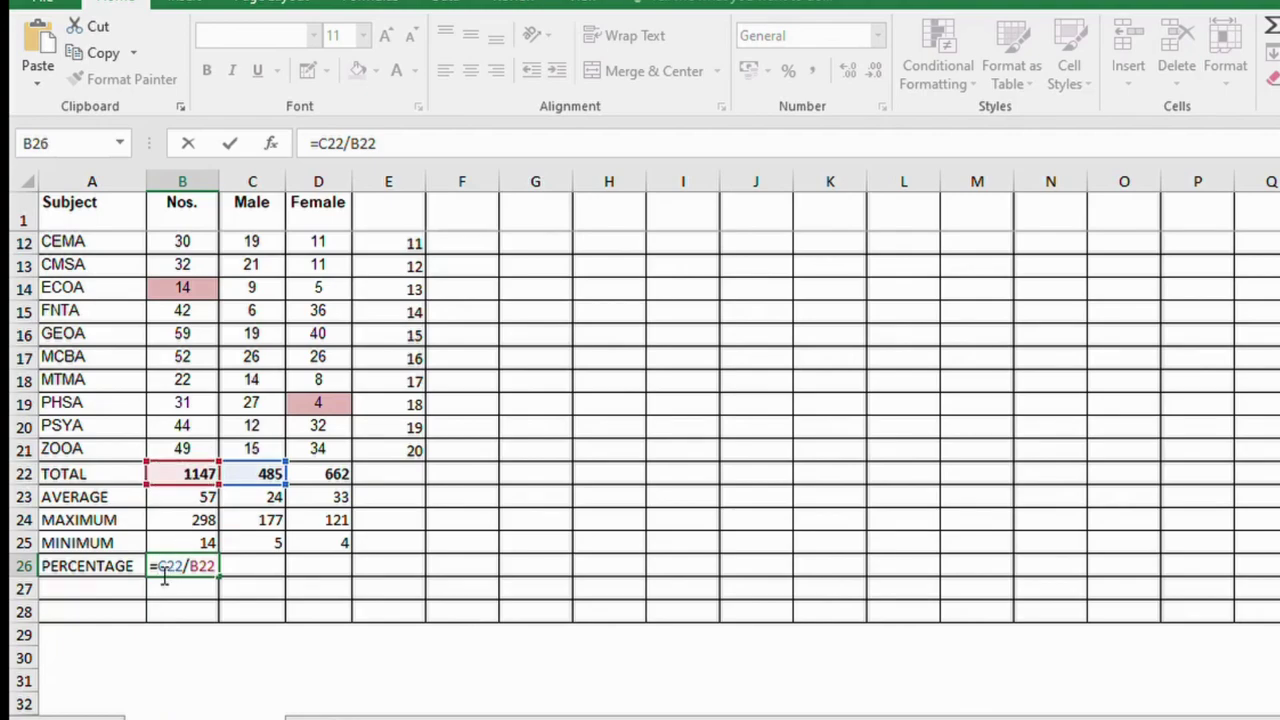
{"action": "type", "text": "("}
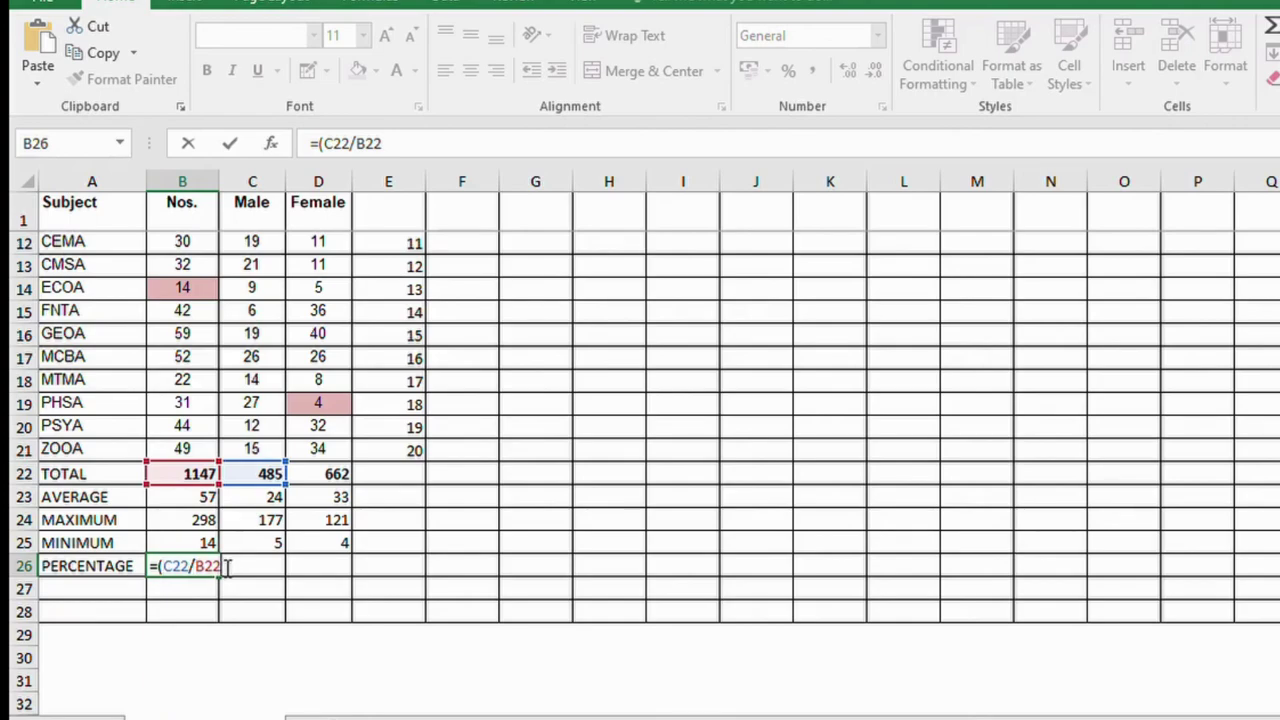
{"action": "type", "text": ")"}
{"action": "type", "text": "*"}
{"action": "type", "text": "100"}
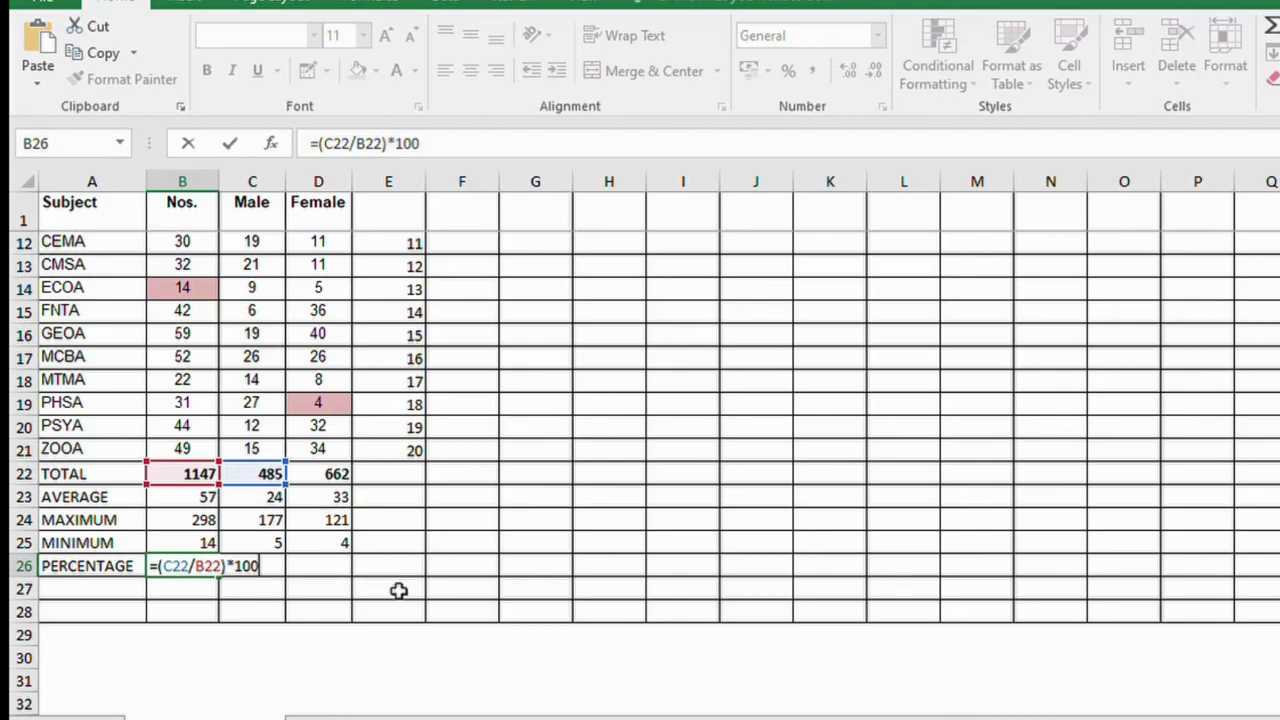
- Move the percentage formula from B26 into C26 (42.2842) and fill it across to D26
{"action": "key", "text": "Return"}
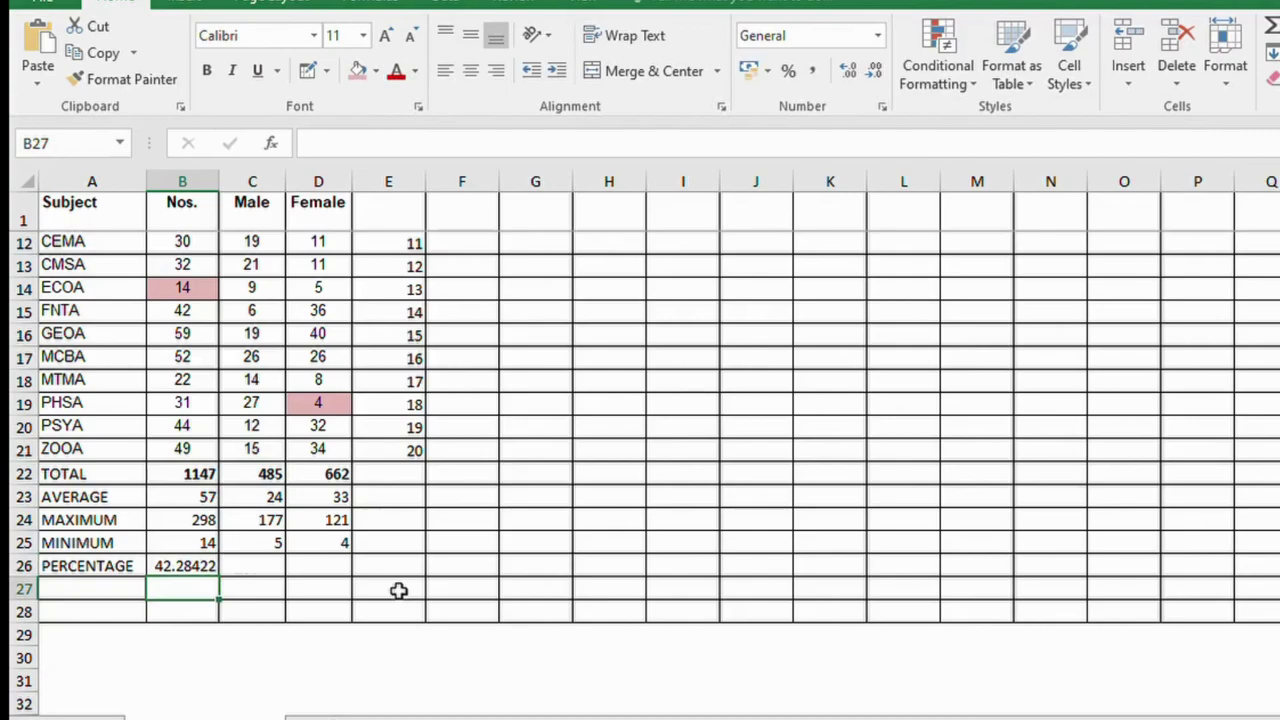
{"action": "left_click", "coordinate": [175, 567]}
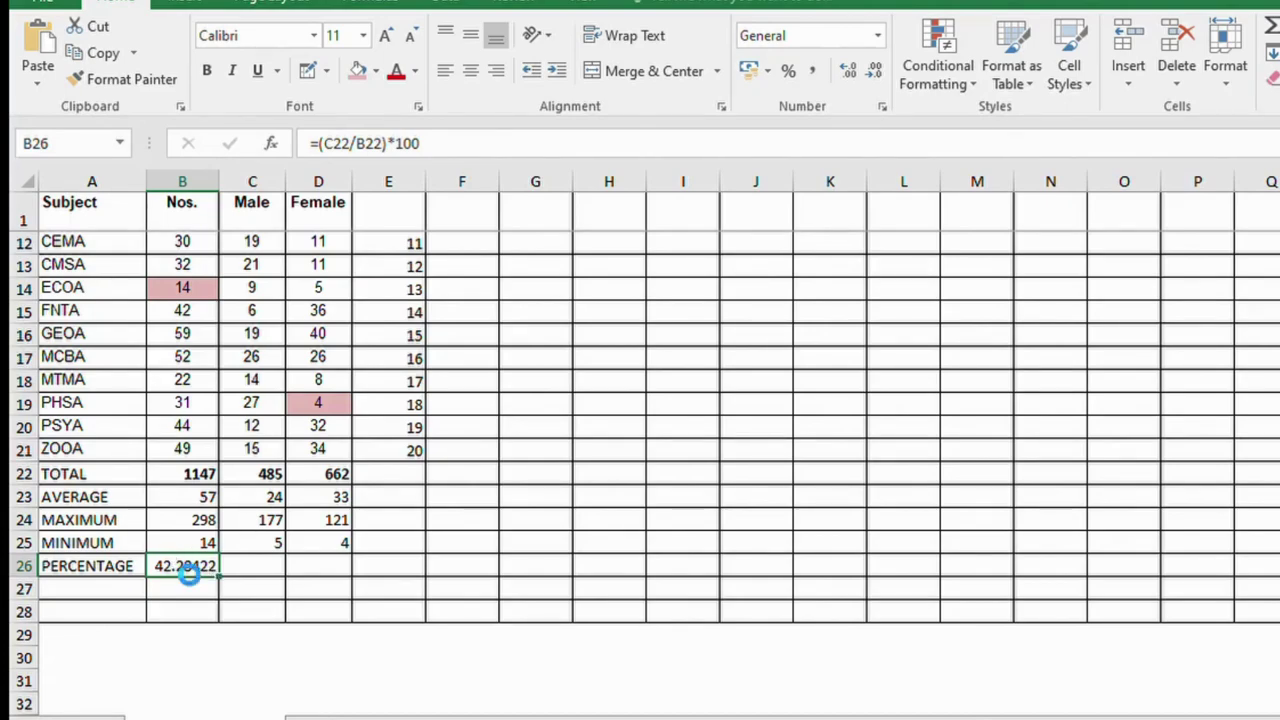
{"action": "key", "text": "ctrl+c"}
{"action": "left_click", "coordinate": [266, 567]}
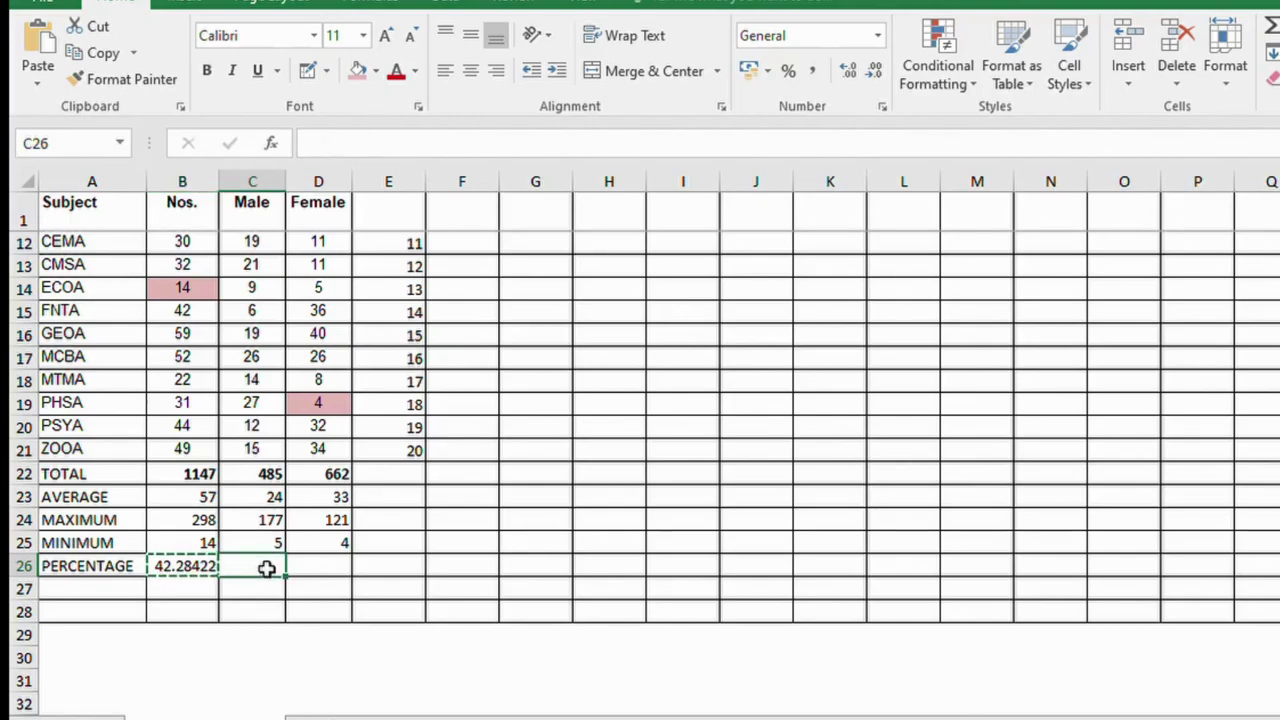
{"action": "key", "text": "ctrl+v"}
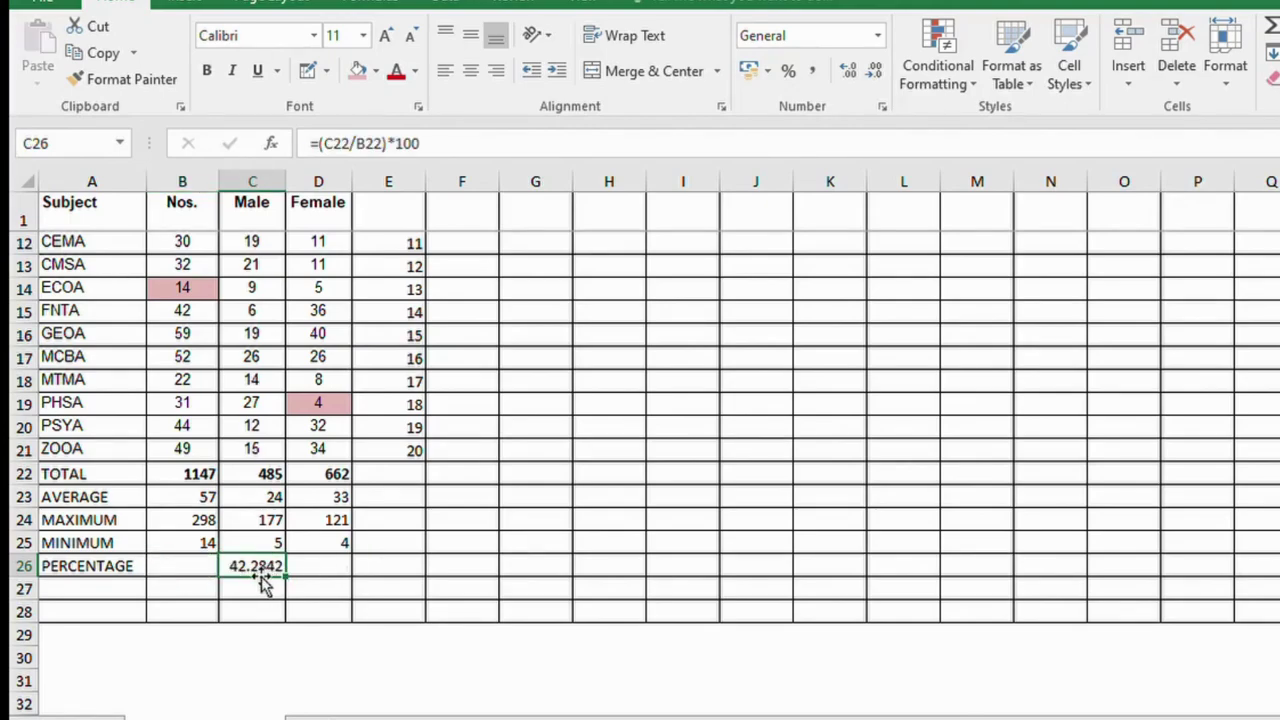
{"action": "left_click", "coordinate": [203, 567]}
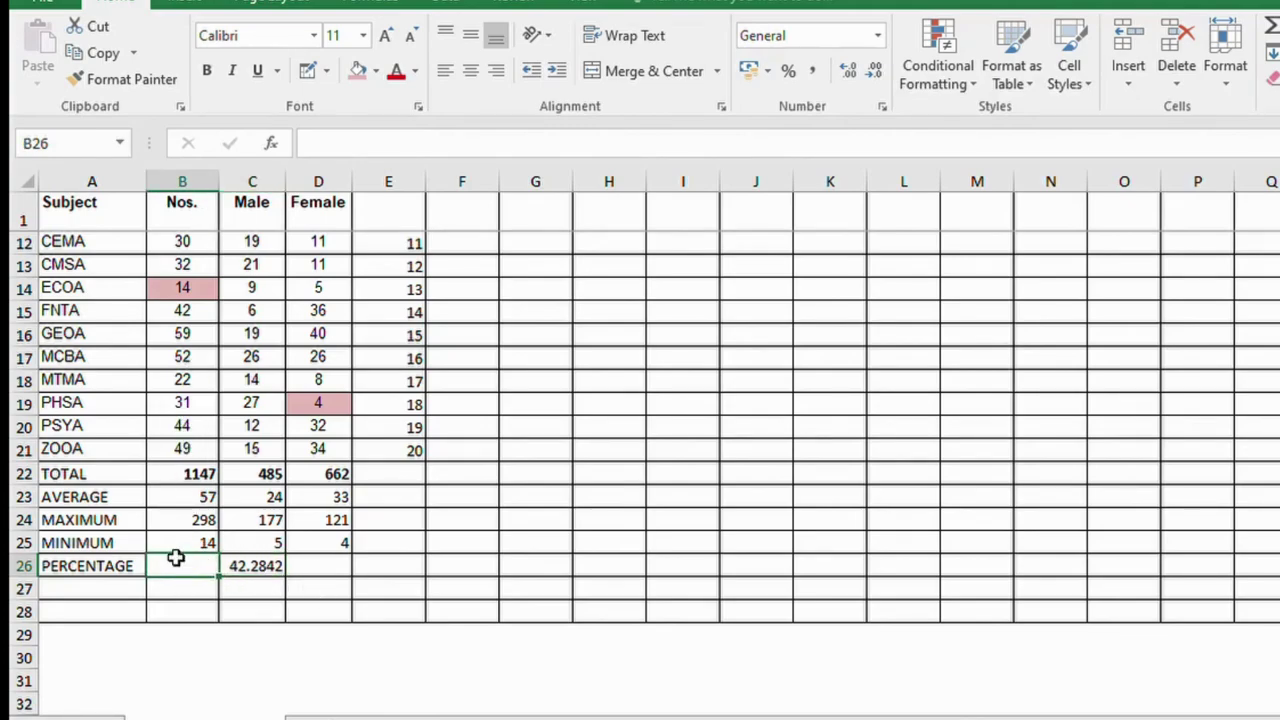
{"action": "left_click", "coordinate": [264, 565]}
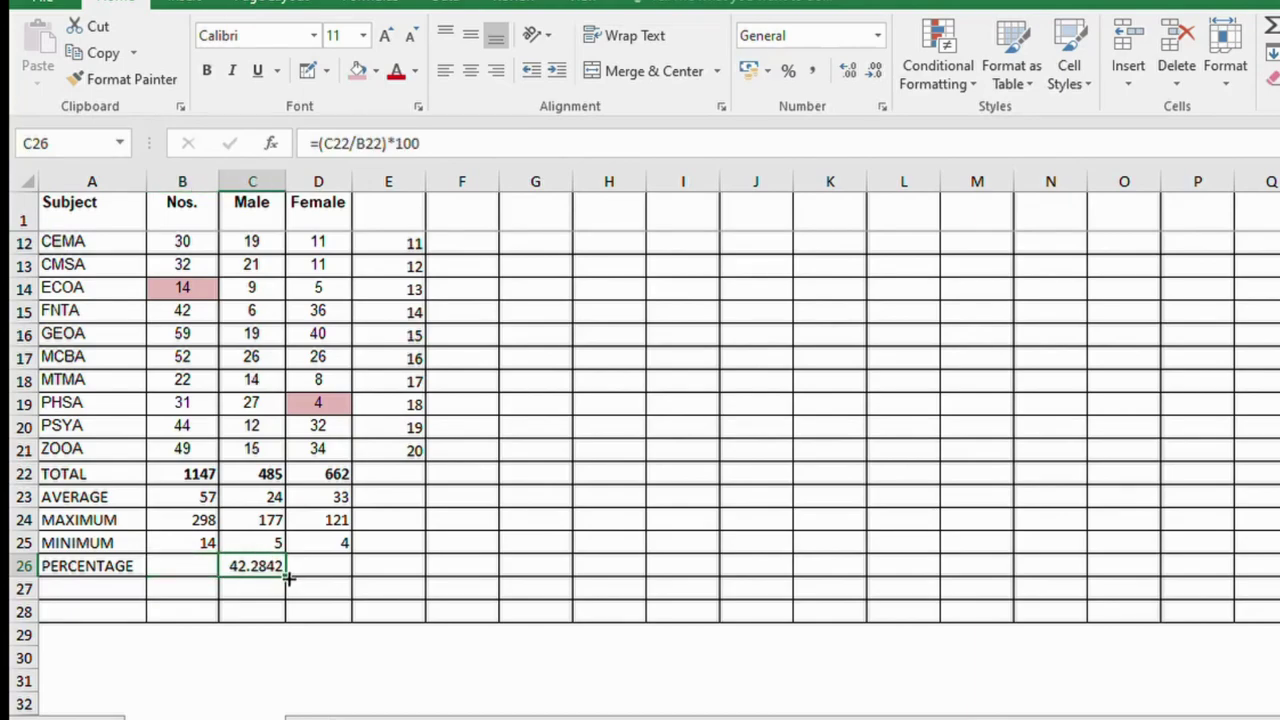
{"action": "left_click_drag", "start_coordinate": [287, 578], "coordinate": [330, 574]}
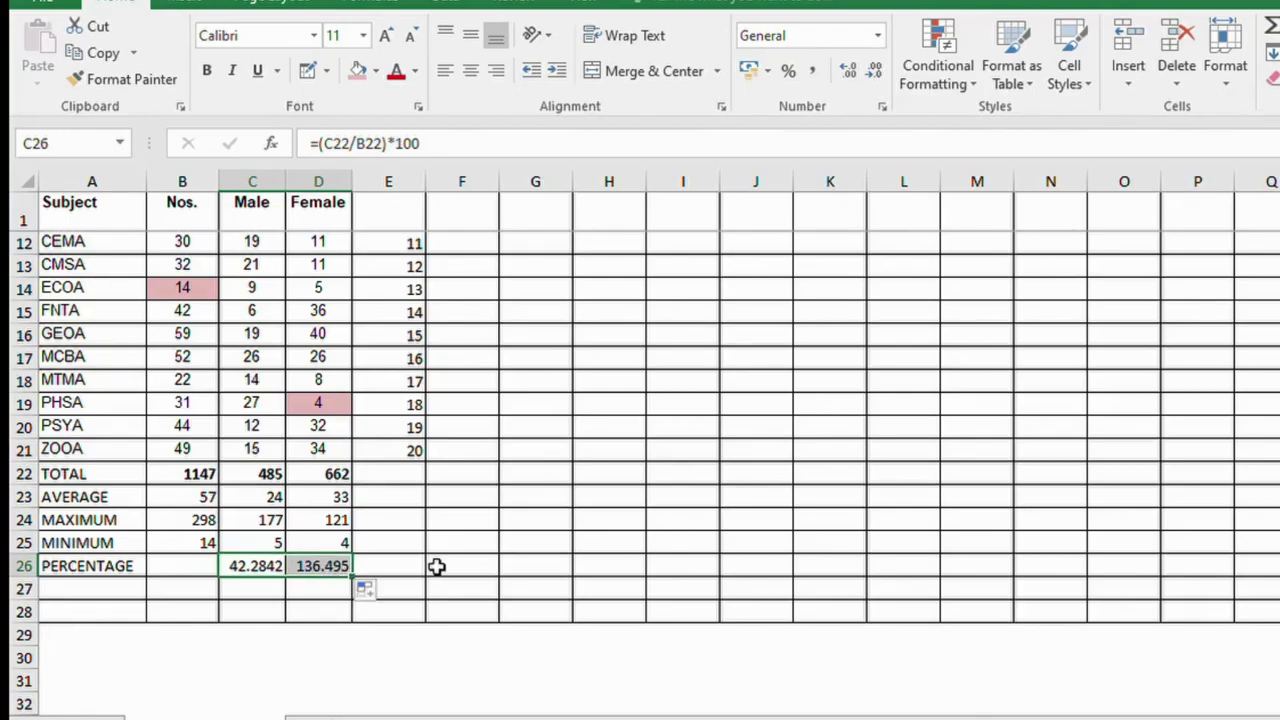
- Inspect the D22 Female total formula and undo an accidental edit to its range
{"action": "left_click", "coordinate": [332, 566]}
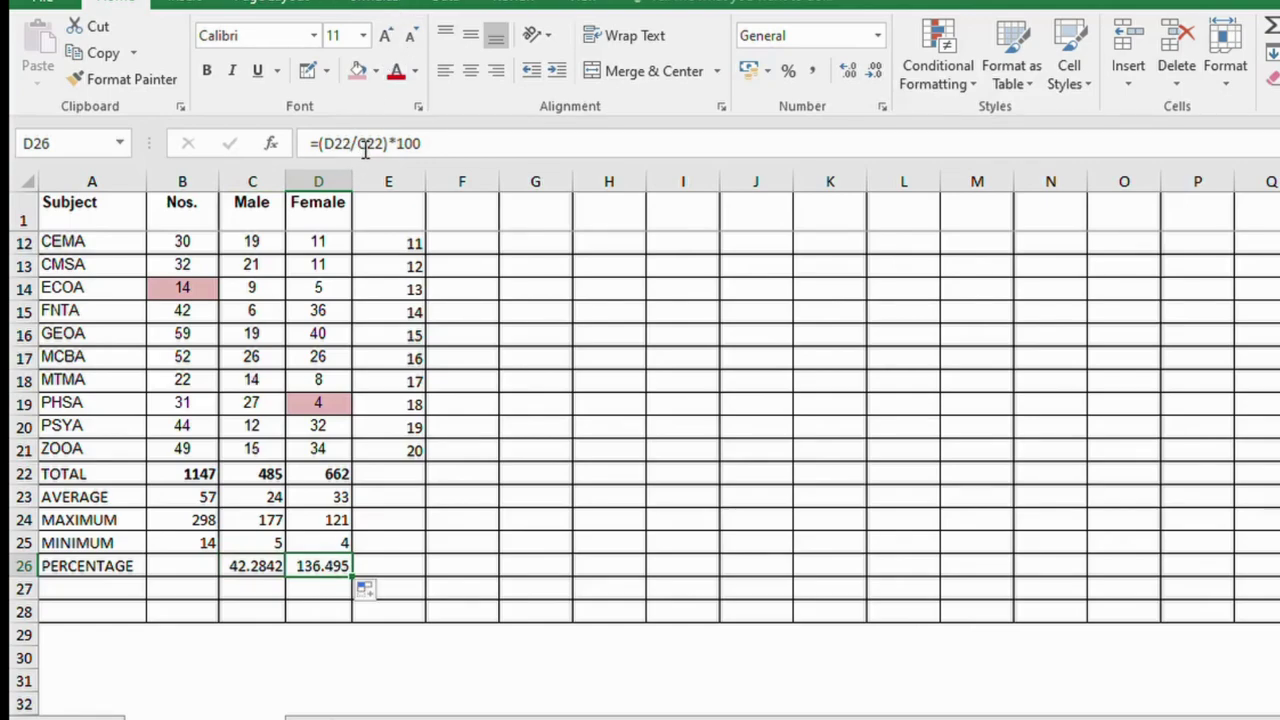
{"action": "left_click", "coordinate": [320, 475]}
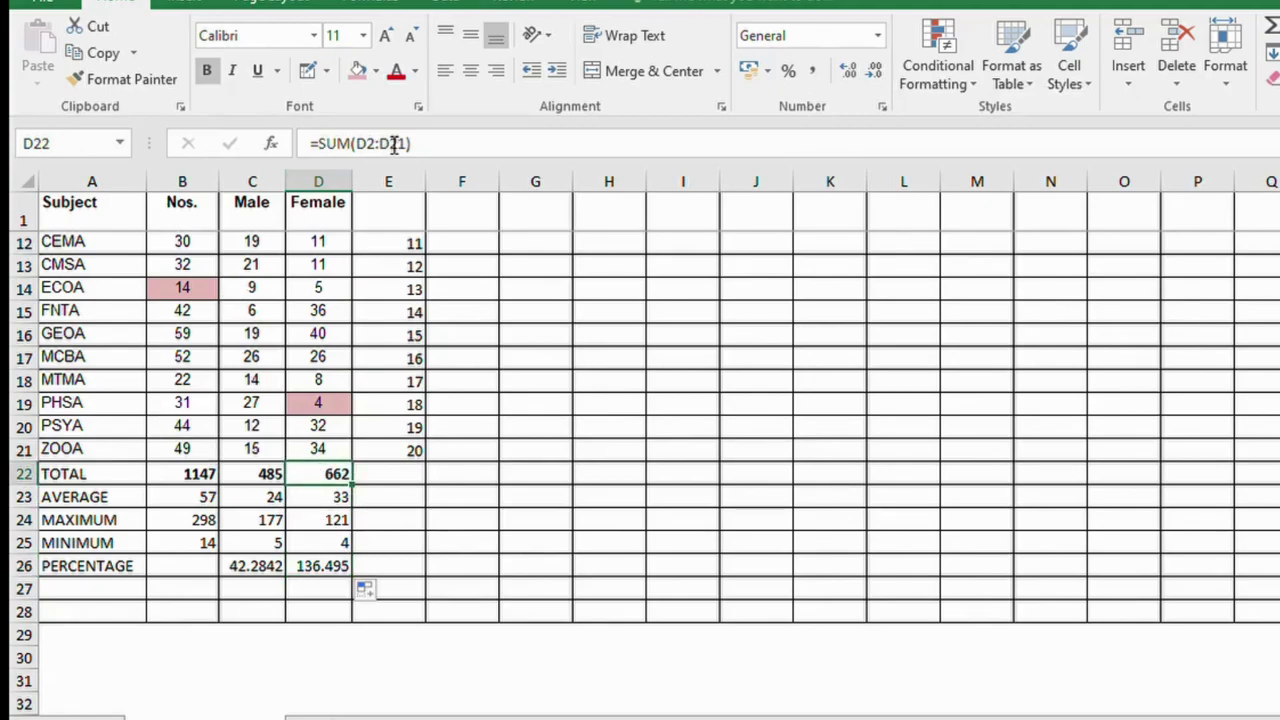
{"action": "left_click_drag", "start_coordinate": [392, 143], "coordinate": [410, 143]}
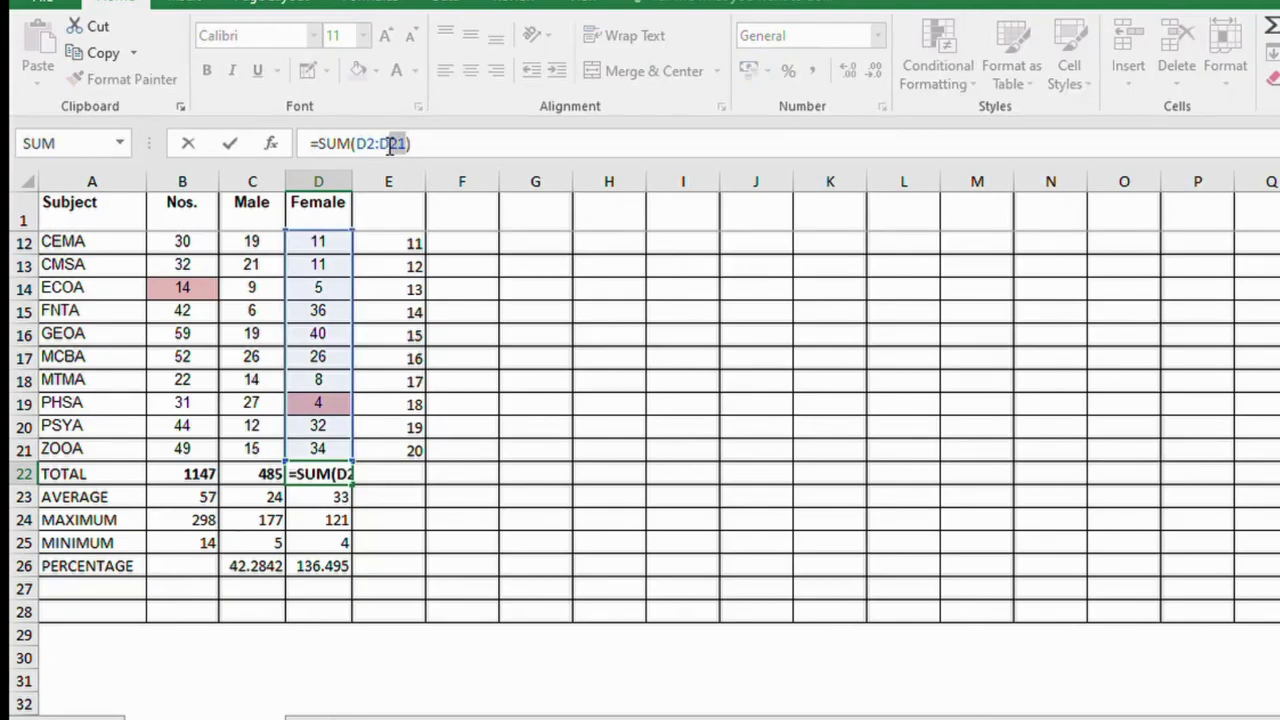
{"action": "left_click", "coordinate": [390, 143]}
{"action": "key", "text": "BackSpace"}
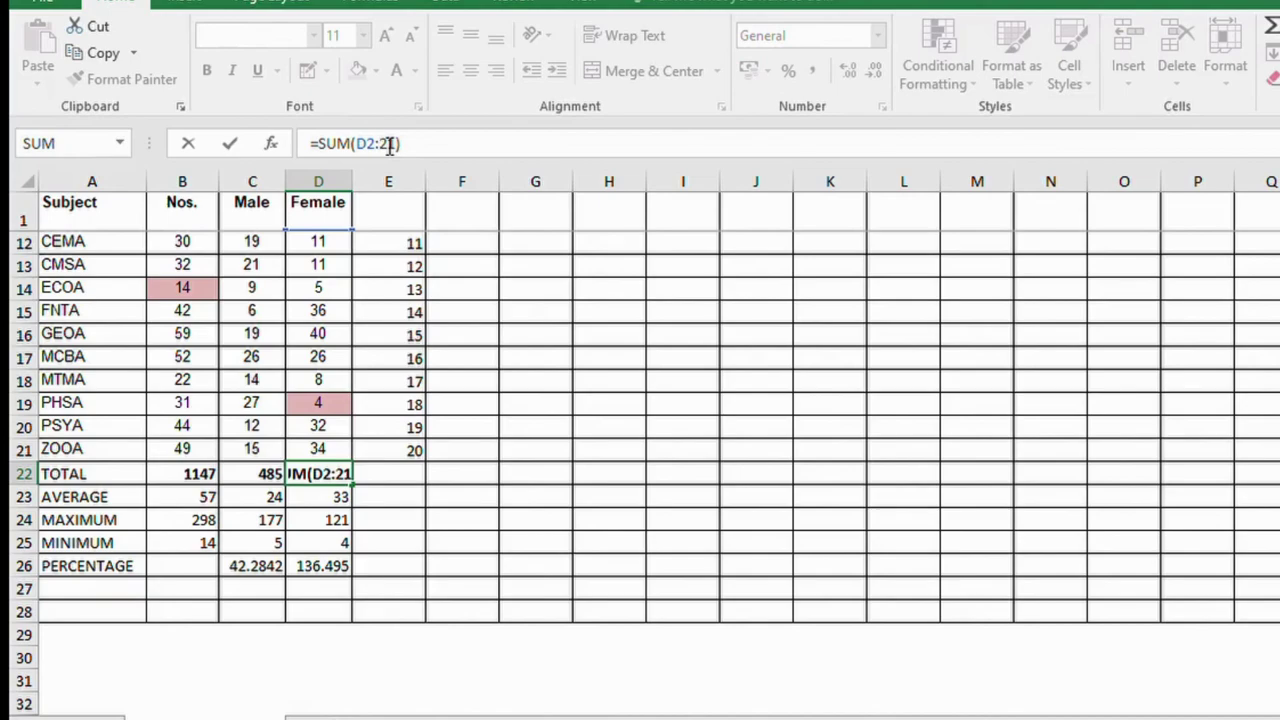
{"action": "left_click_drag", "start_coordinate": [402, 143], "coordinate": [351, 143]}
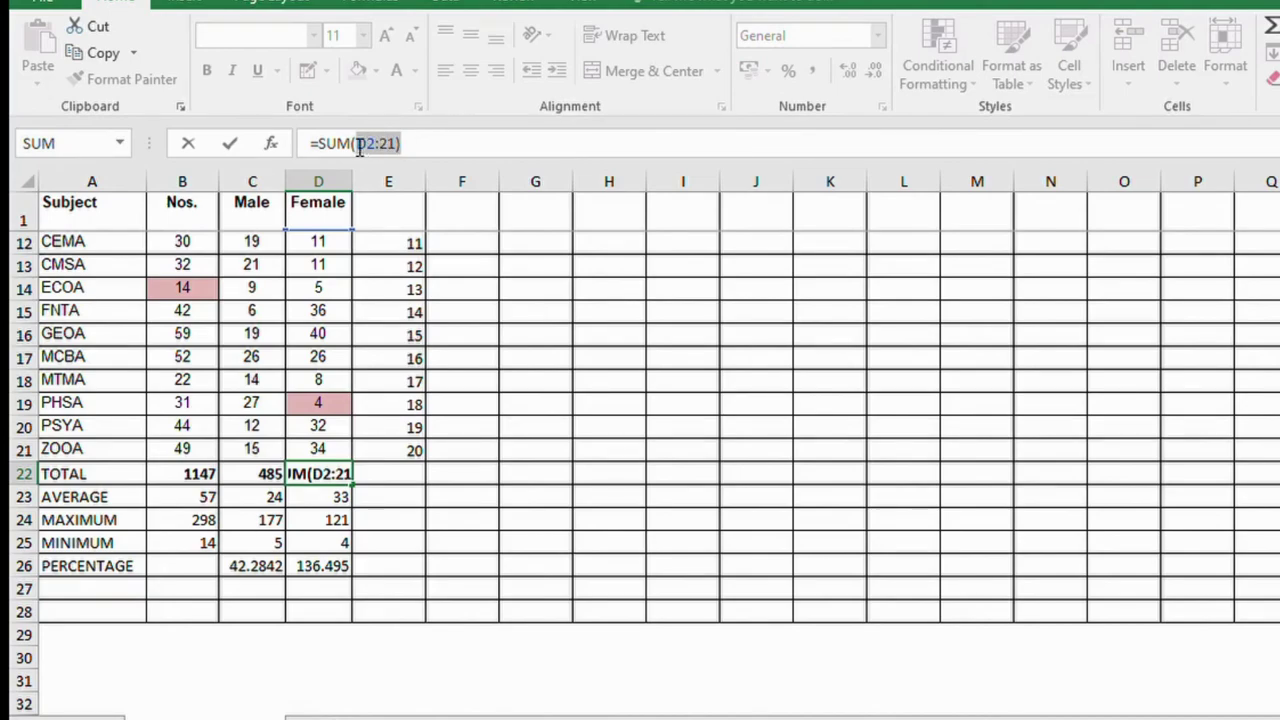
{"action": "key", "text": "BackSpace"}
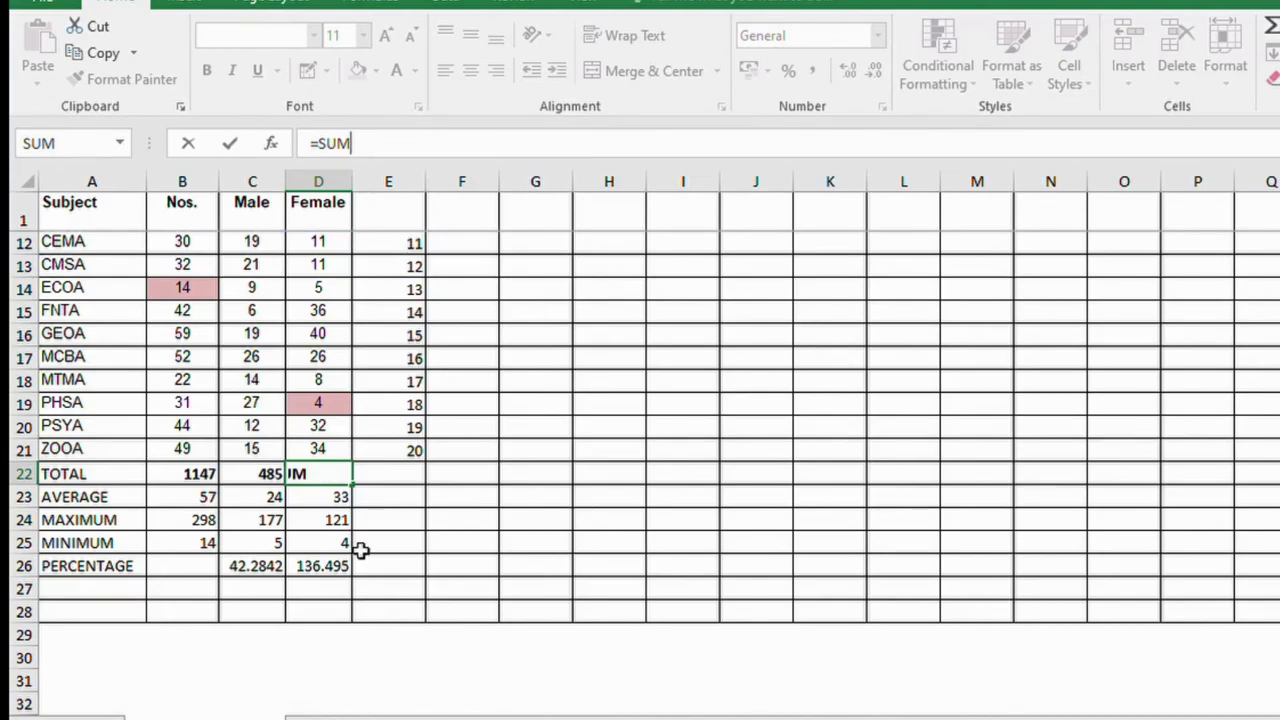
{"action": "left_click", "coordinate": [307, 569]}
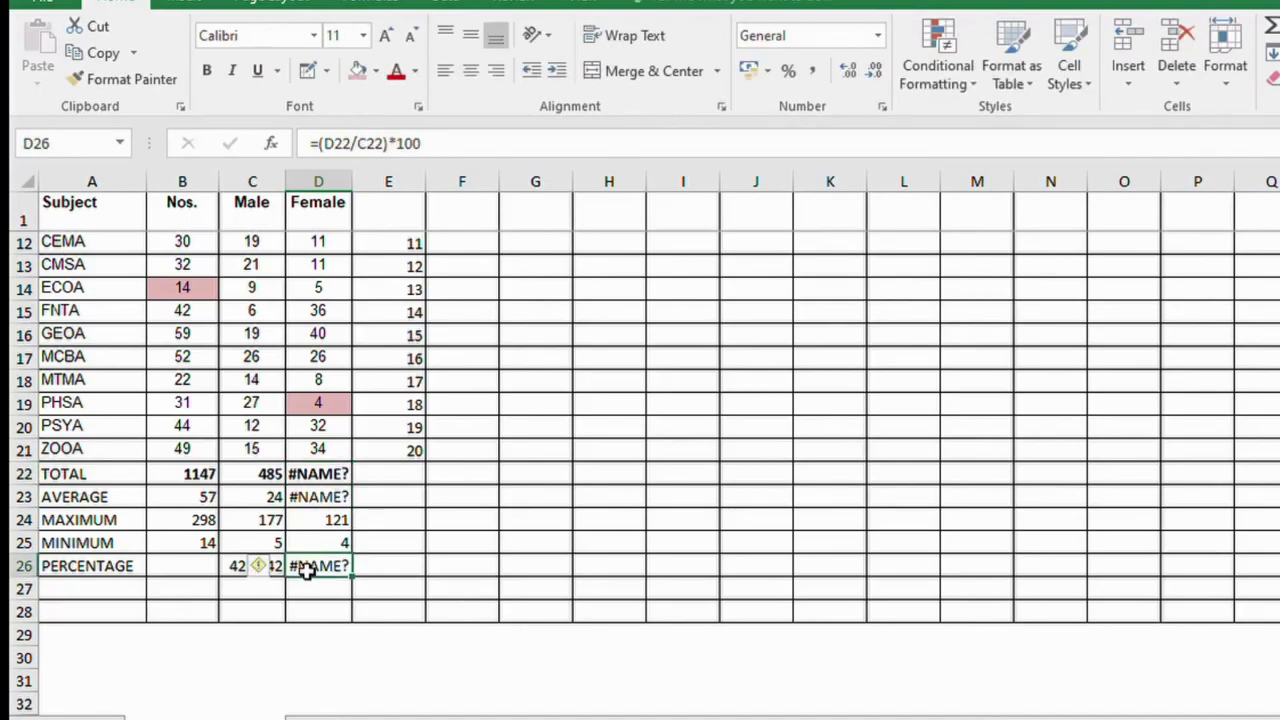
{"action": "key", "text": "ctrl+z"}
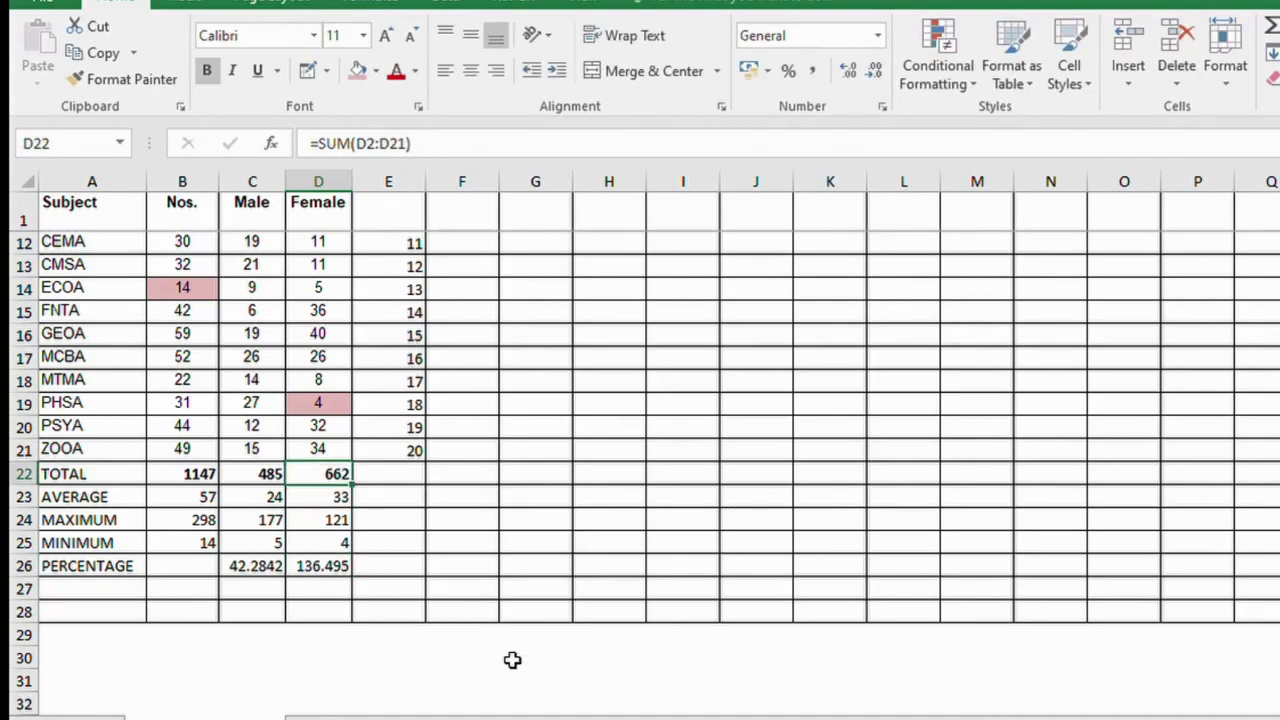
- Replace D26 with =(D22/B22)*100 to get the Female percentage
{"action": "left_click", "coordinate": [335, 567]}
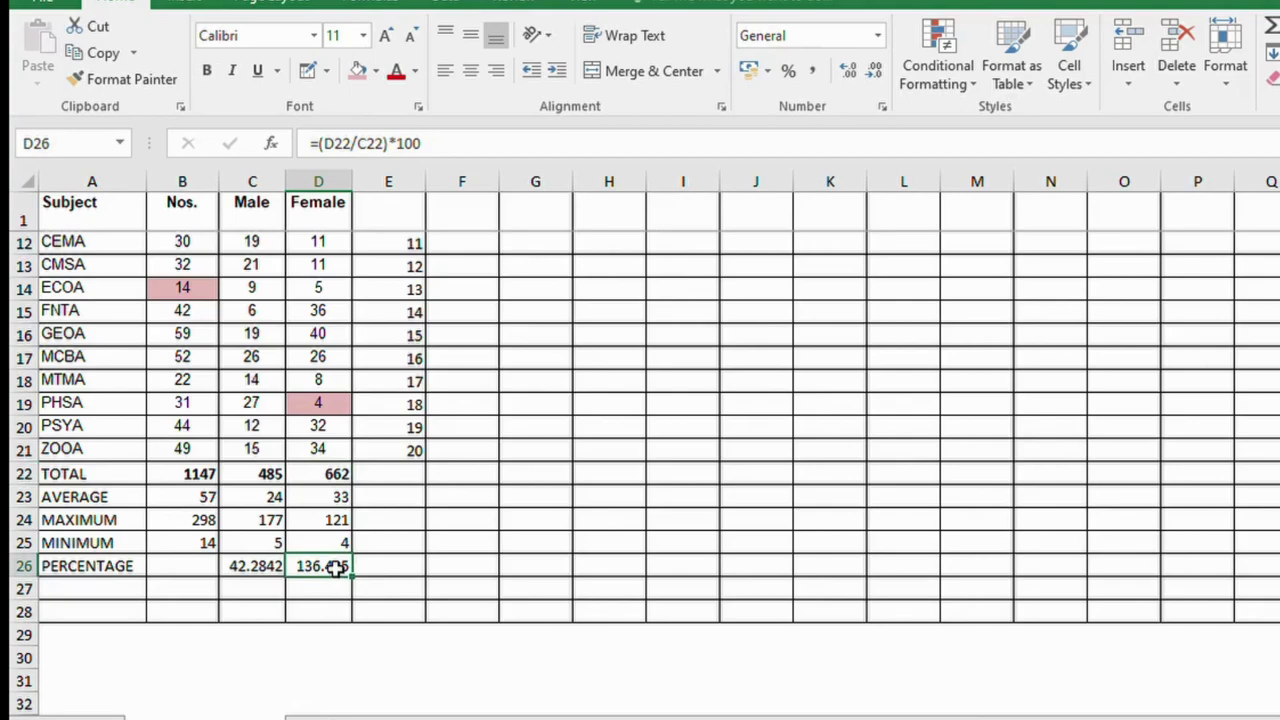
{"action": "key", "text": "Delete"}
{"action": "type", "text": "="}
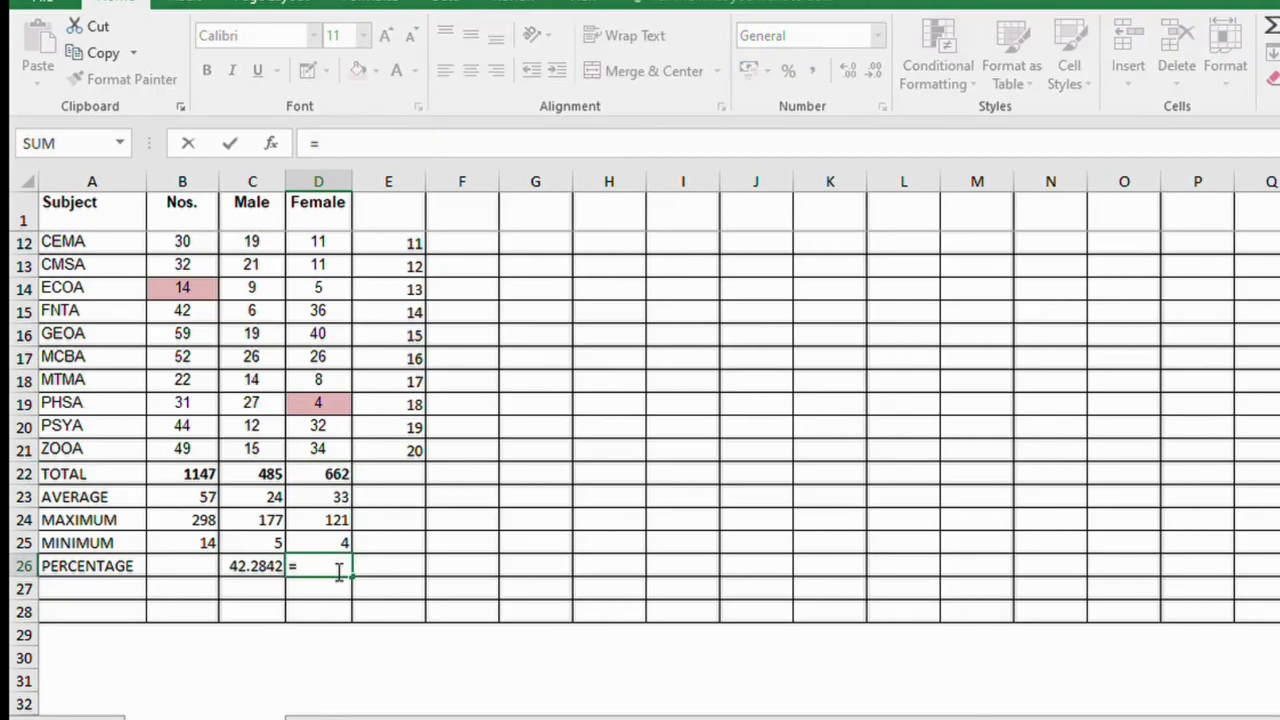
{"action": "left_click", "coordinate": [335, 476]}
{"action": "type", "text": "/"}
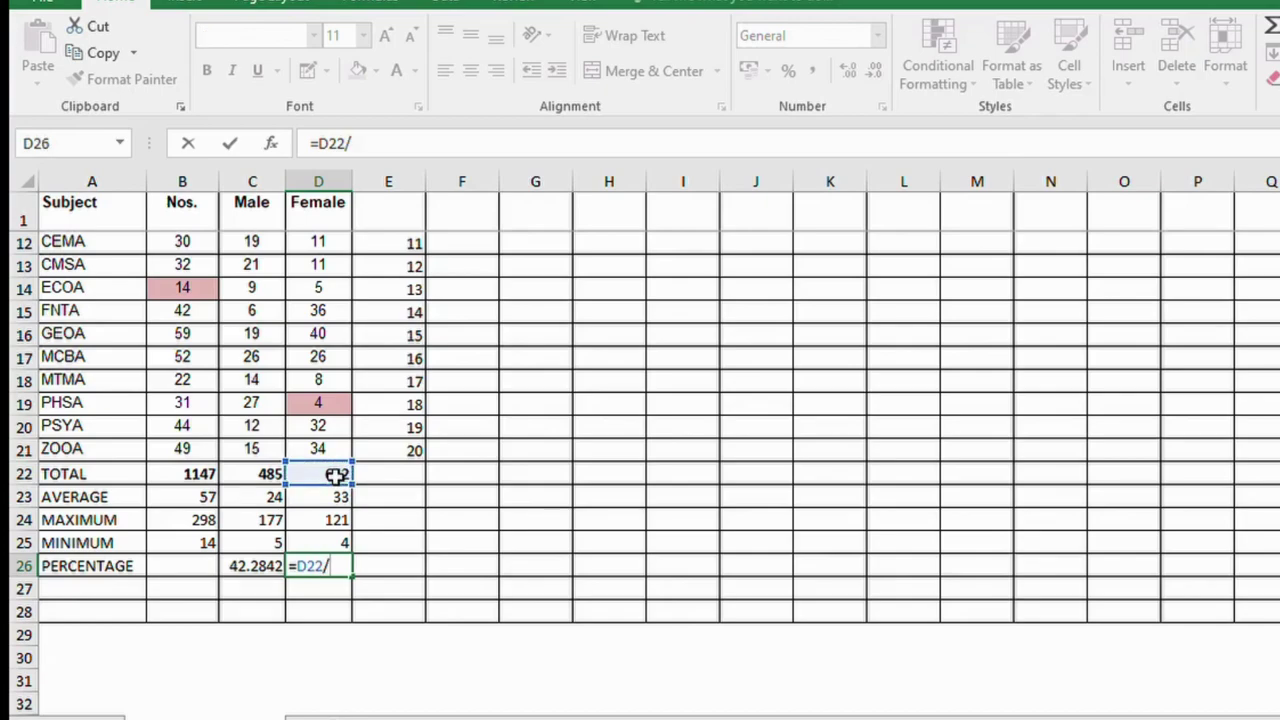
{"action": "left_click", "coordinate": [193, 476]}
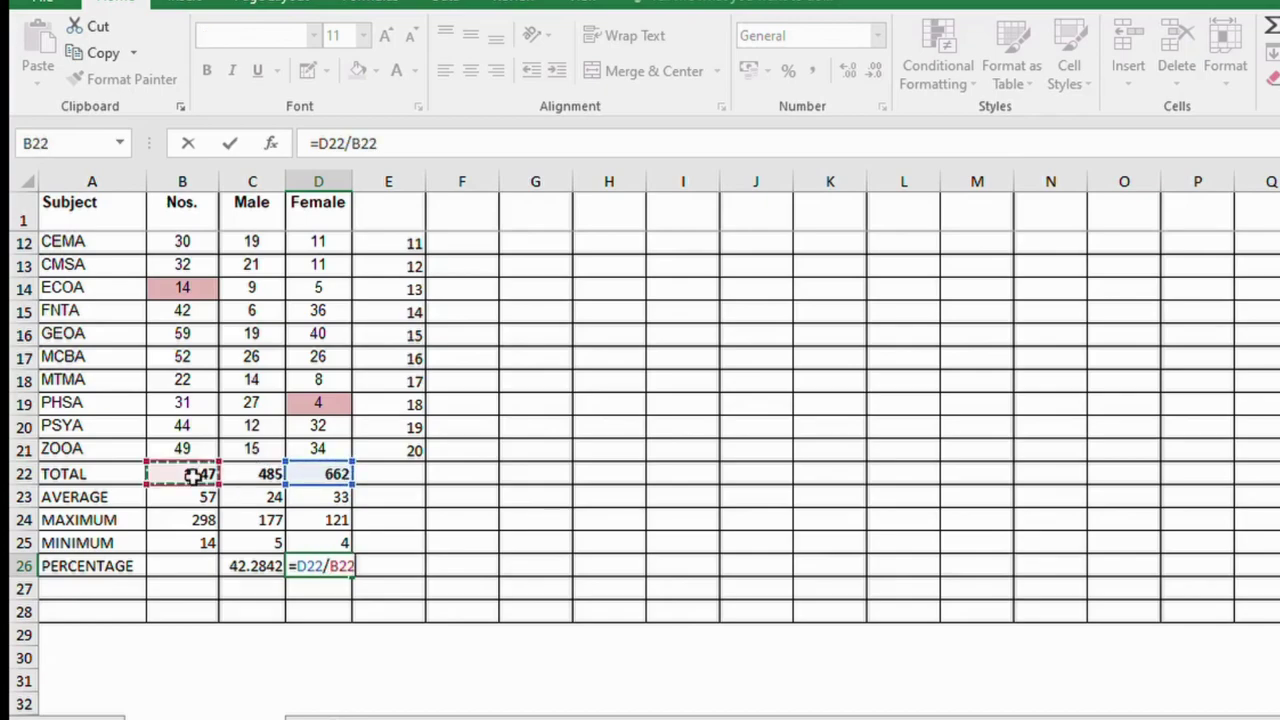
{"action": "left_click", "coordinate": [297, 569]}
{"action": "type", "text": "("}
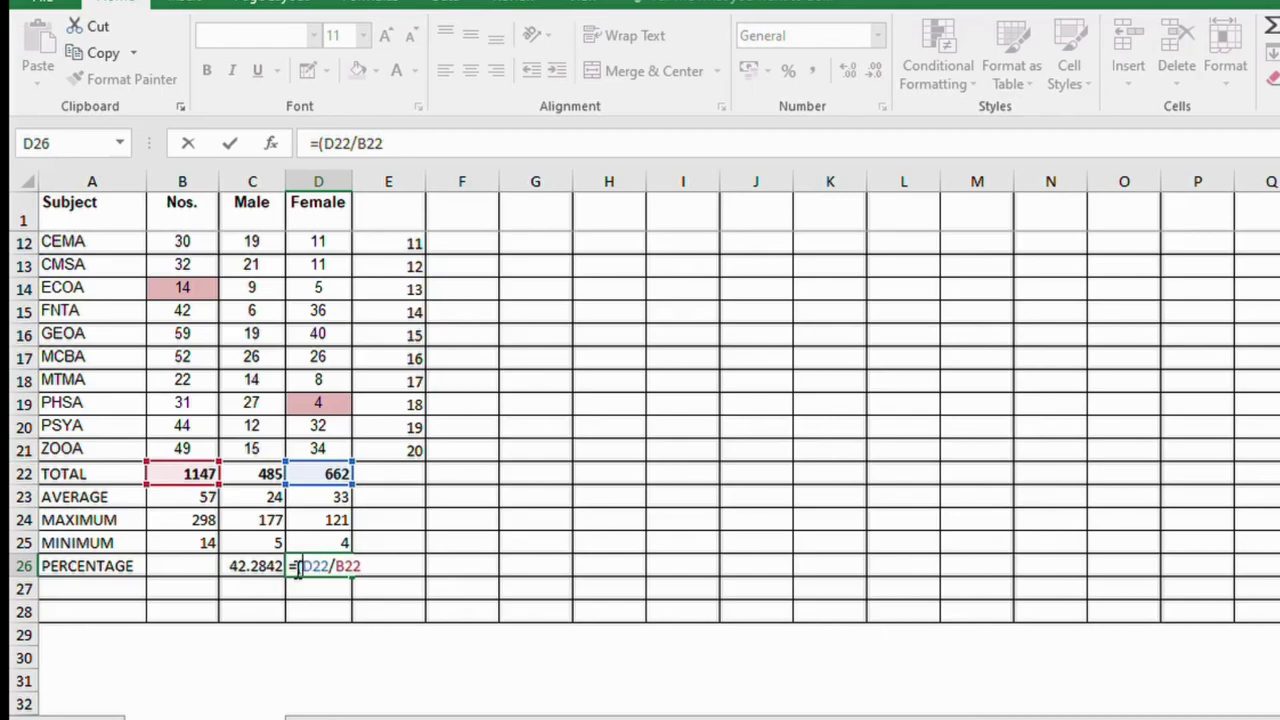
{"action": "left_click", "coordinate": [362, 566]}
{"action": "type", "text": ")*"}
{"action": "type", "text": "100"}
- Enter =SUM(C26:D26) in E26 to confirm the two percentages total 100
{"action": "key", "text": "Return"}
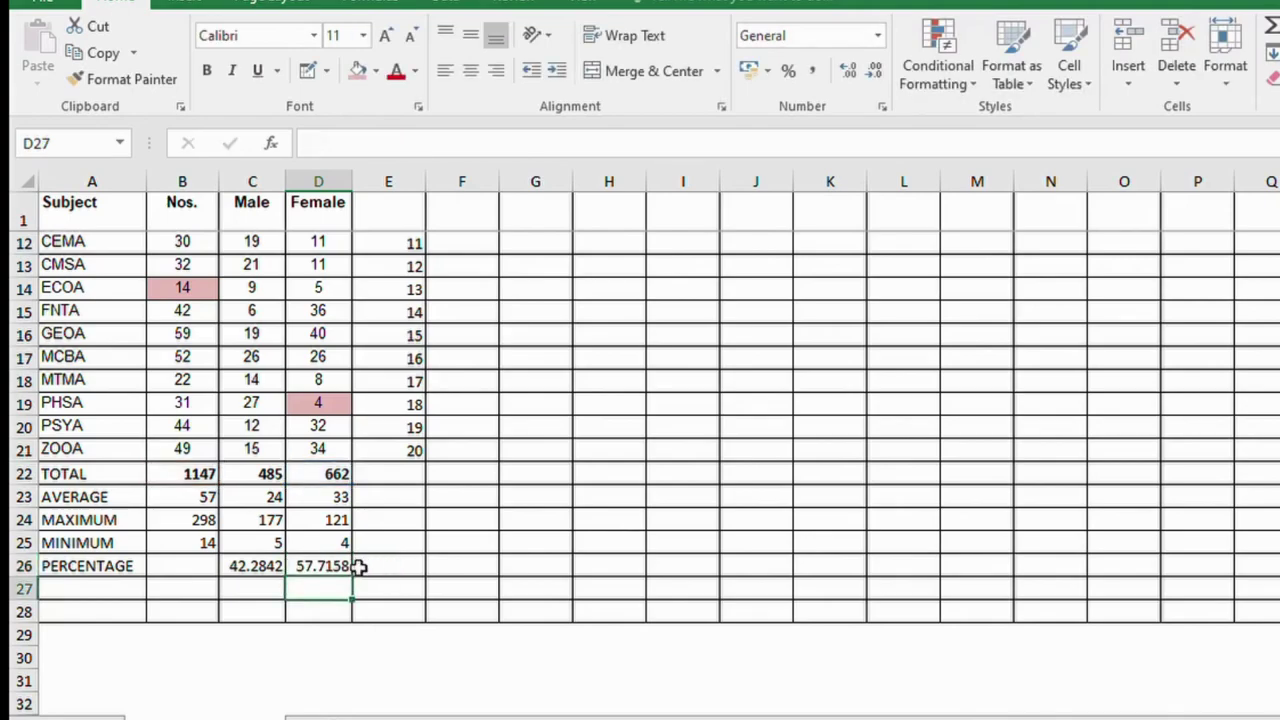
{"action": "mouse_move", "coordinate": [241, 566]}
{"action": "left_mouse_down"}
{"action": "mouse_move", "coordinate": [378, 566]}
{"action": "mouse_move", "coordinate": [337, 566]}
{"action": "left_mouse_up"}
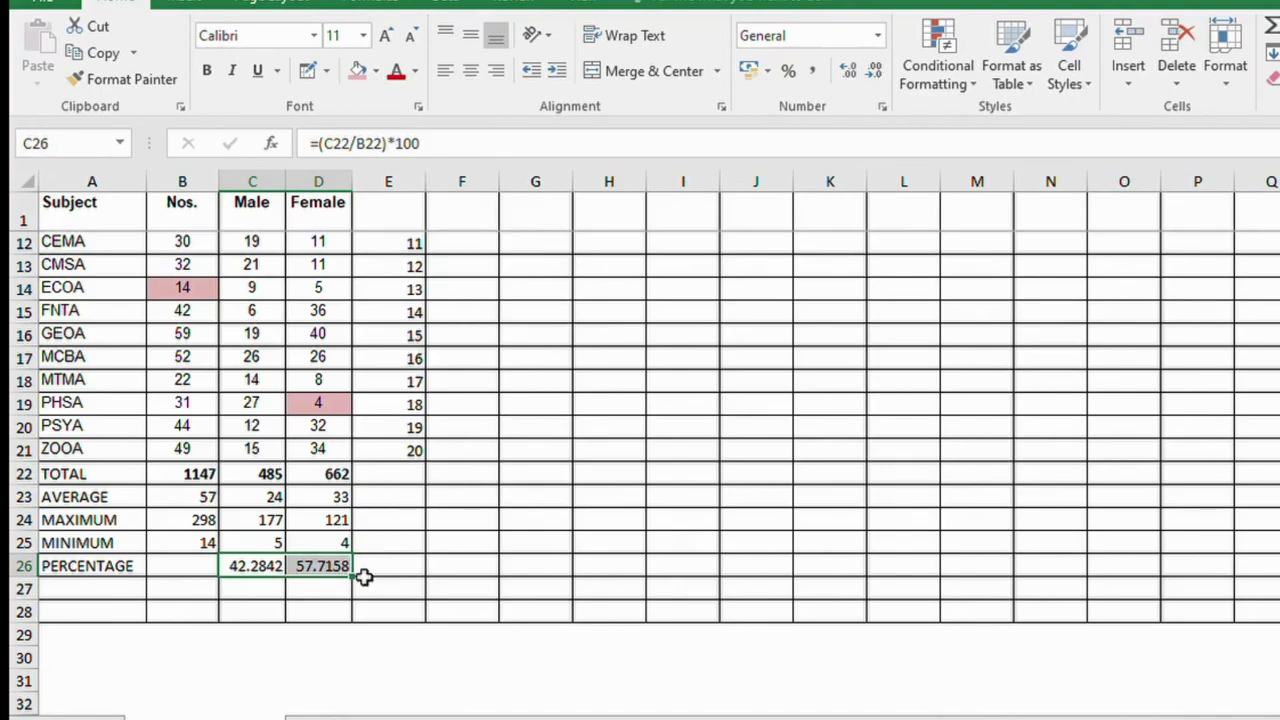
{"action": "left_click", "coordinate": [374, 569]}
{"action": "type", "text": "="}
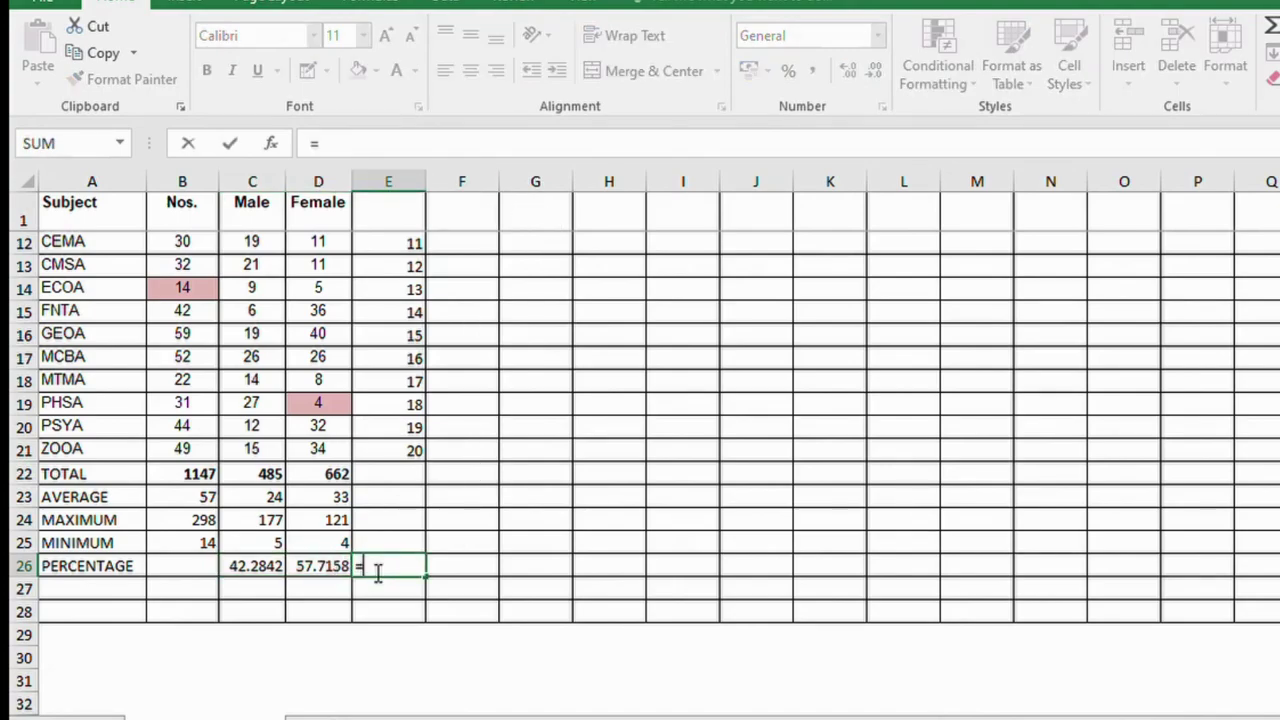
{"action": "type", "text": "SUM"}
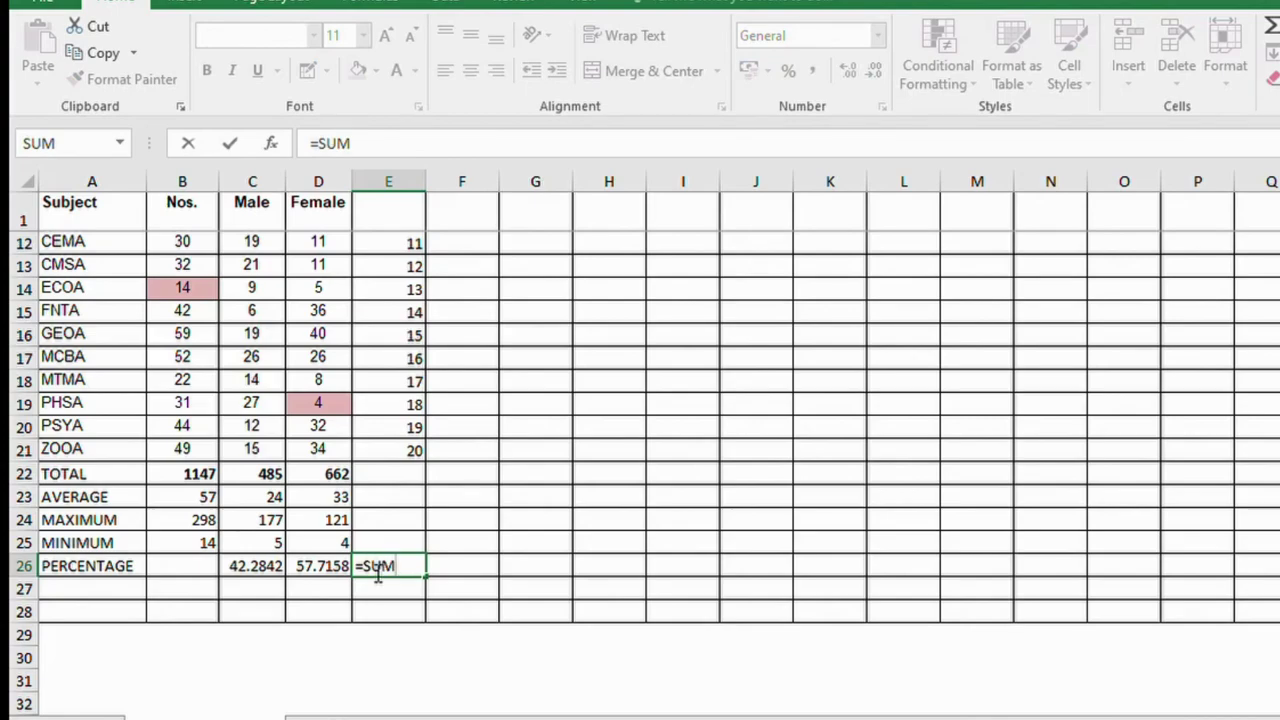
{"action": "type", "text": "("}
{"action": "left_click_drag", "start_coordinate": [253, 568], "coordinate": [304, 567]}
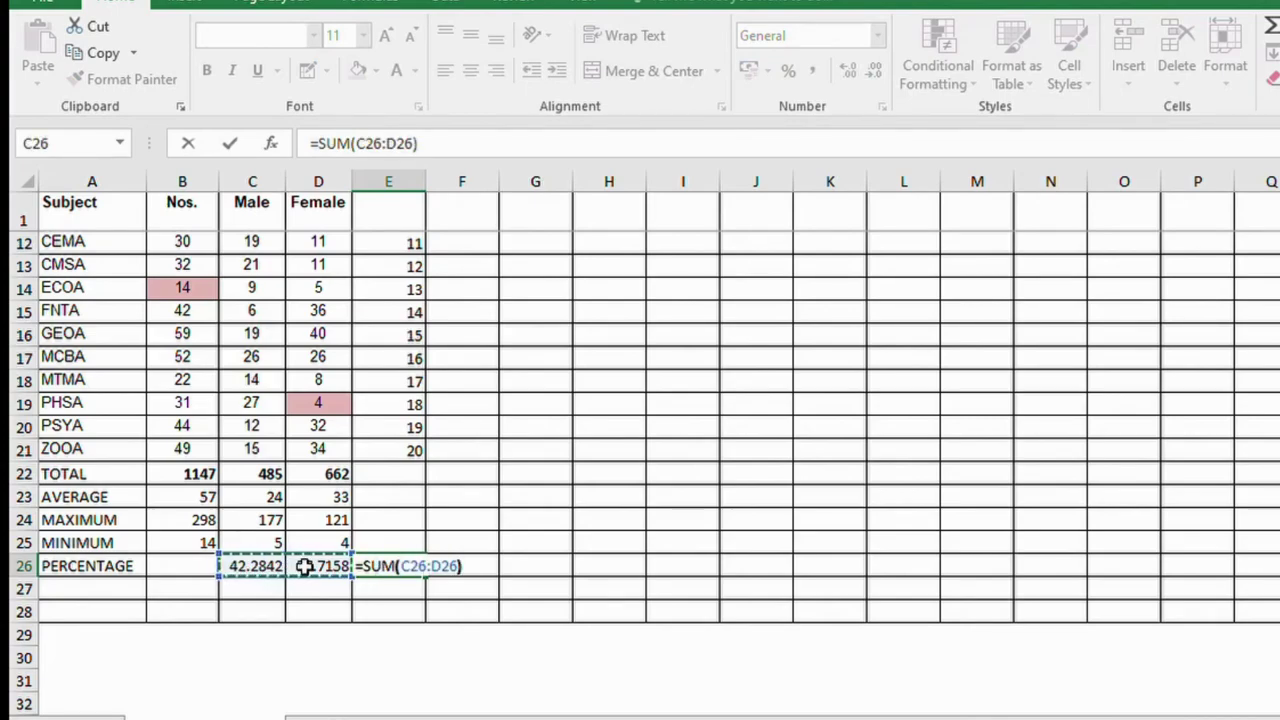
{"action": "key", "text": "Return"}
{"action": "left_click", "coordinate": [268, 569]}
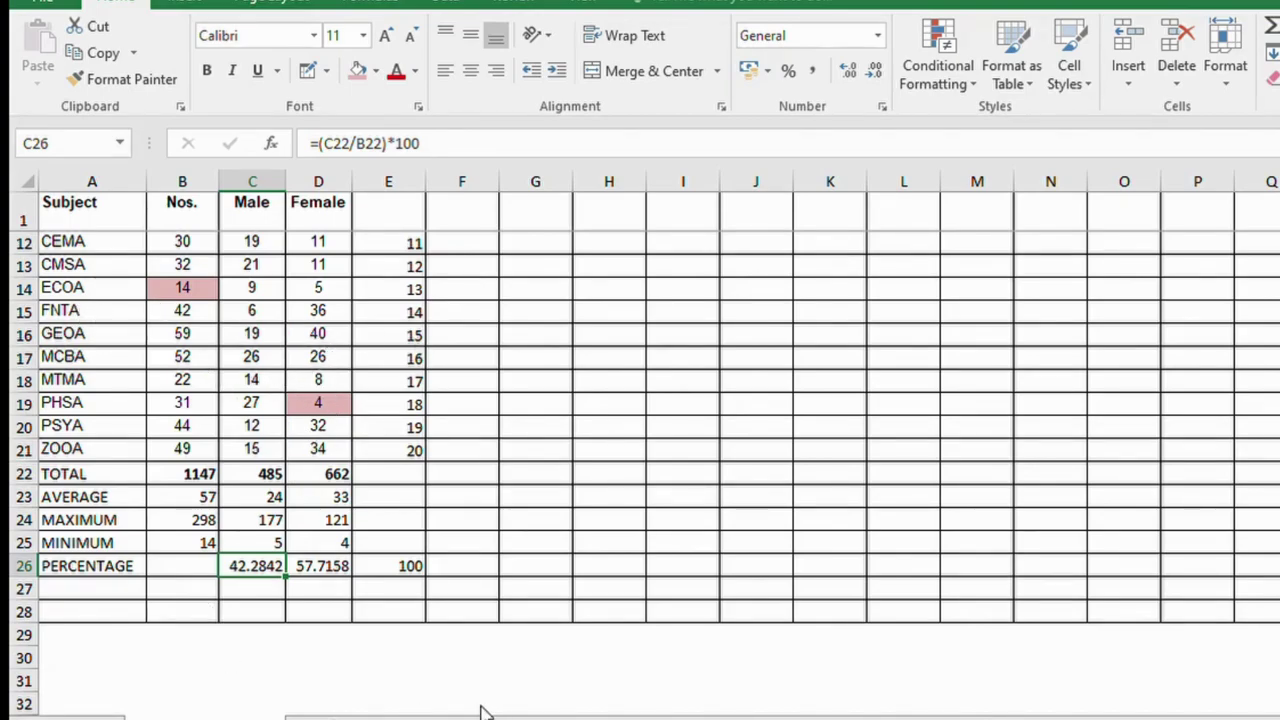
- Apply Number format (Ctrl+Shift+1) to C26 and D26 so they read 42.28 and 57.72
{"action": "key", "text": "ctrl+shift+1"}
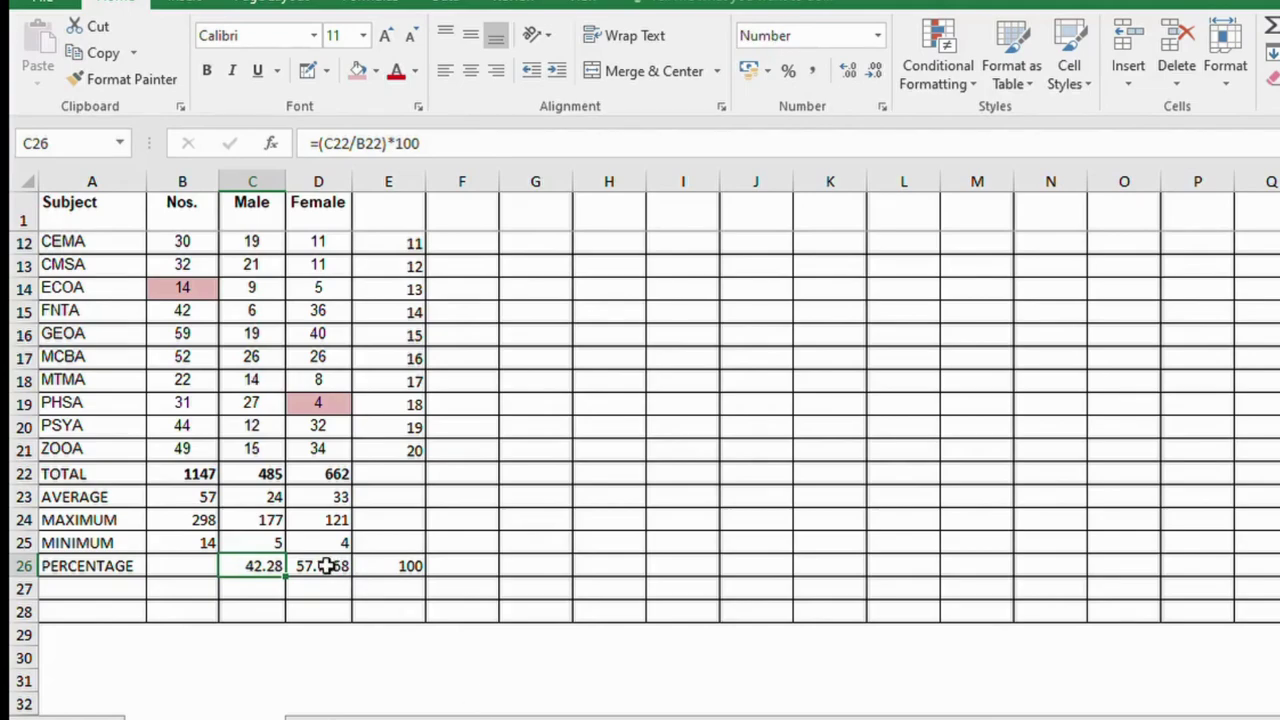
{"action": "left_click", "coordinate": [326, 566]}
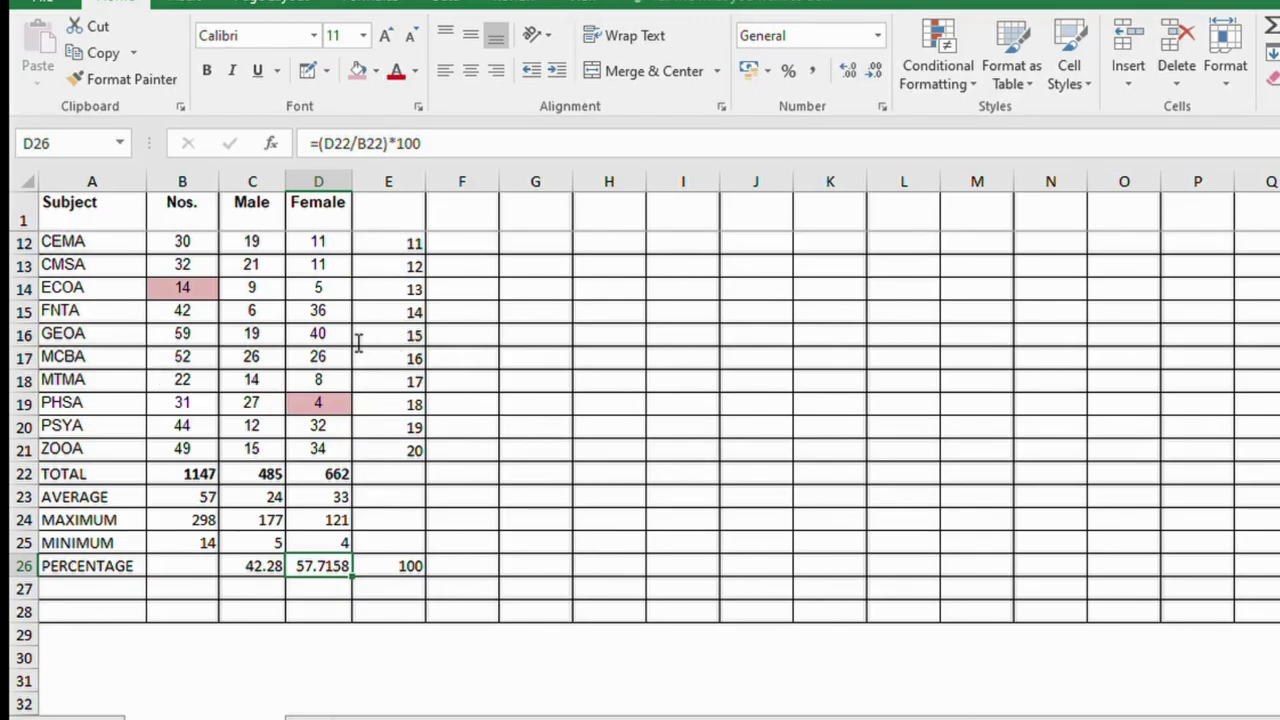
{"action": "key", "text": "ctrl+shift+1"}
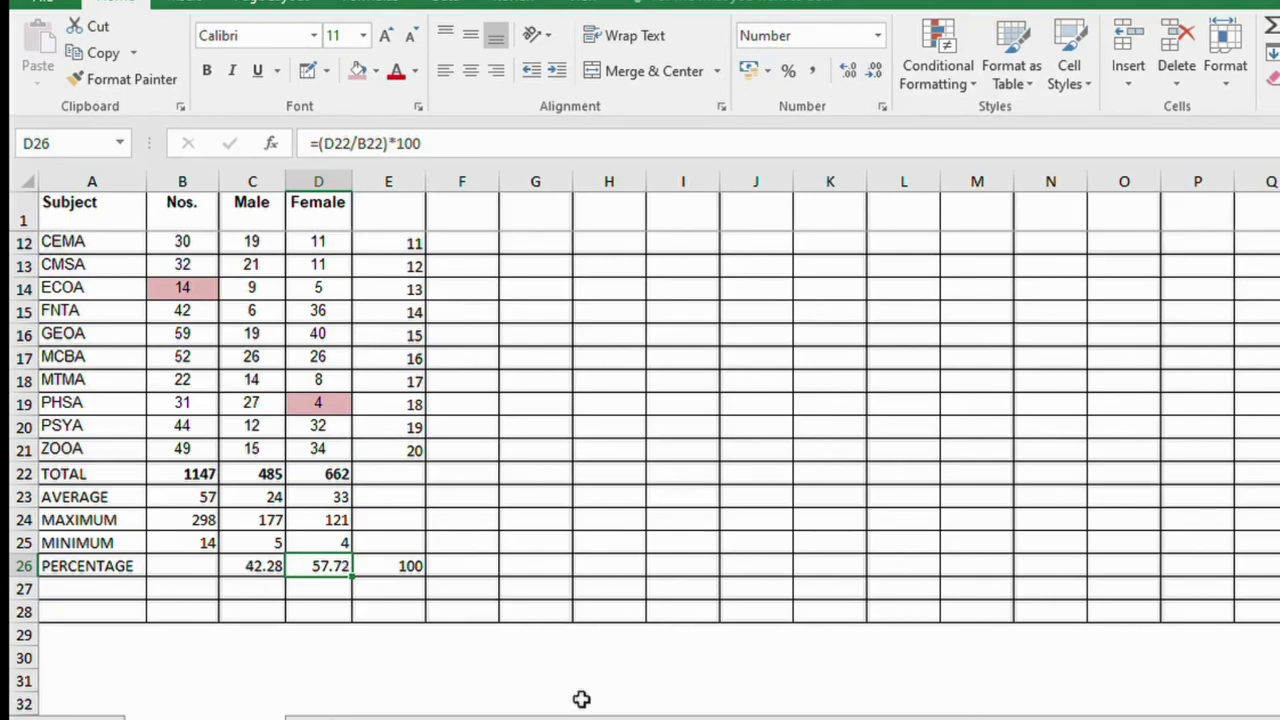
{"action": "left_click", "coordinate": [533, 590]}
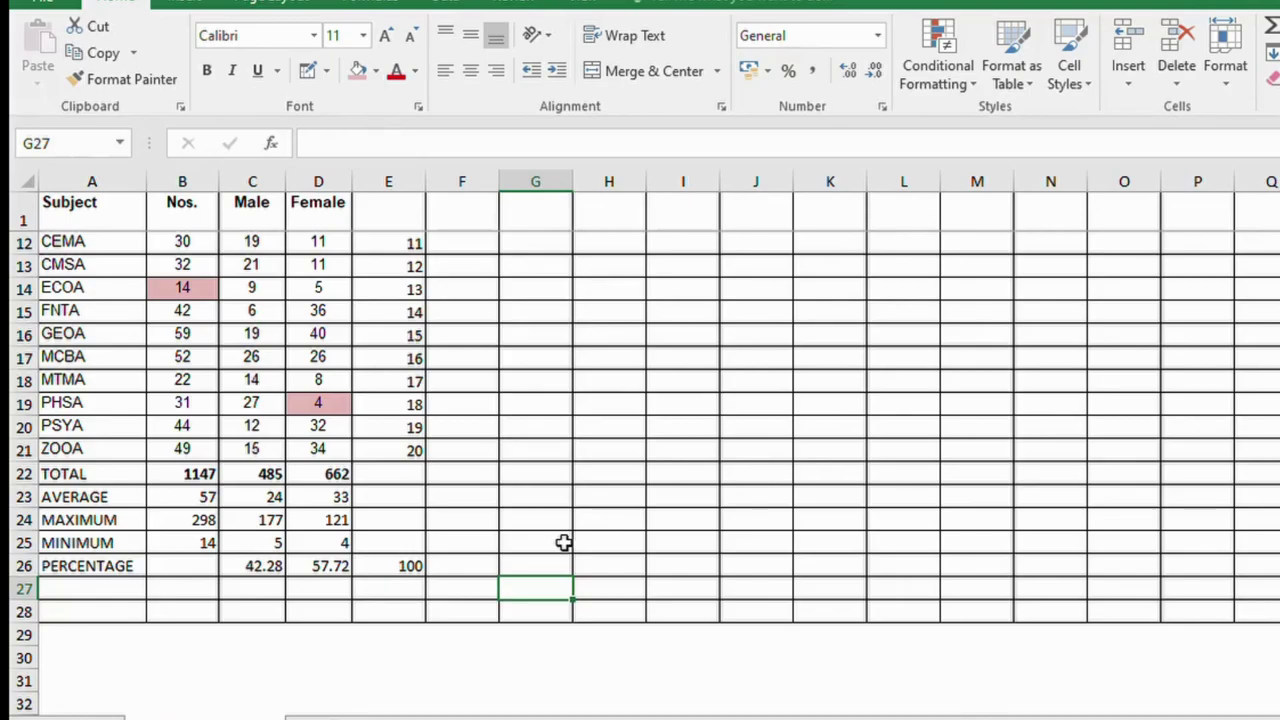
- Bold the PERCENTAGE label in H6 to match the SUM, AVERAGE, MAX and MIN labels
{"action": "scroll", "coordinate": [645, 474], "scroll_direction": "up", "scroll_amount": 3}
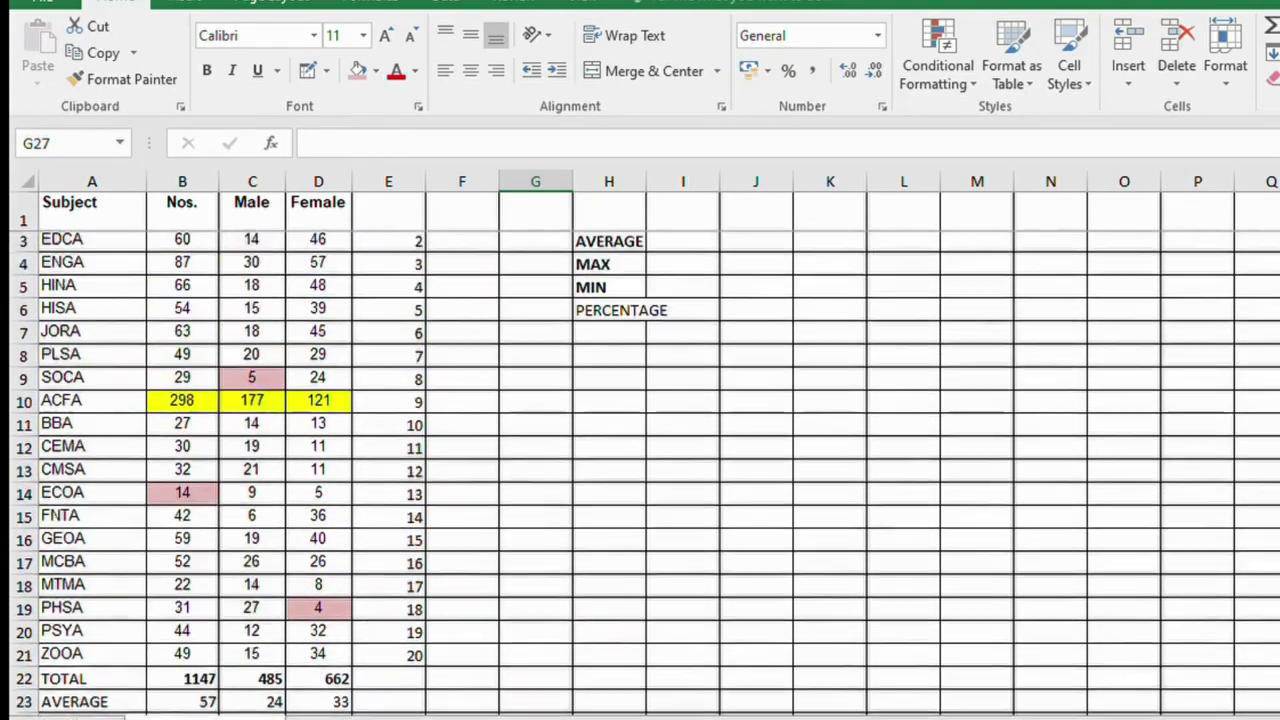
{"action": "scroll", "coordinate": [645, 450], "scroll_direction": "up", "scroll_amount": 1}
{"action": "left_click", "coordinate": [618, 337]}
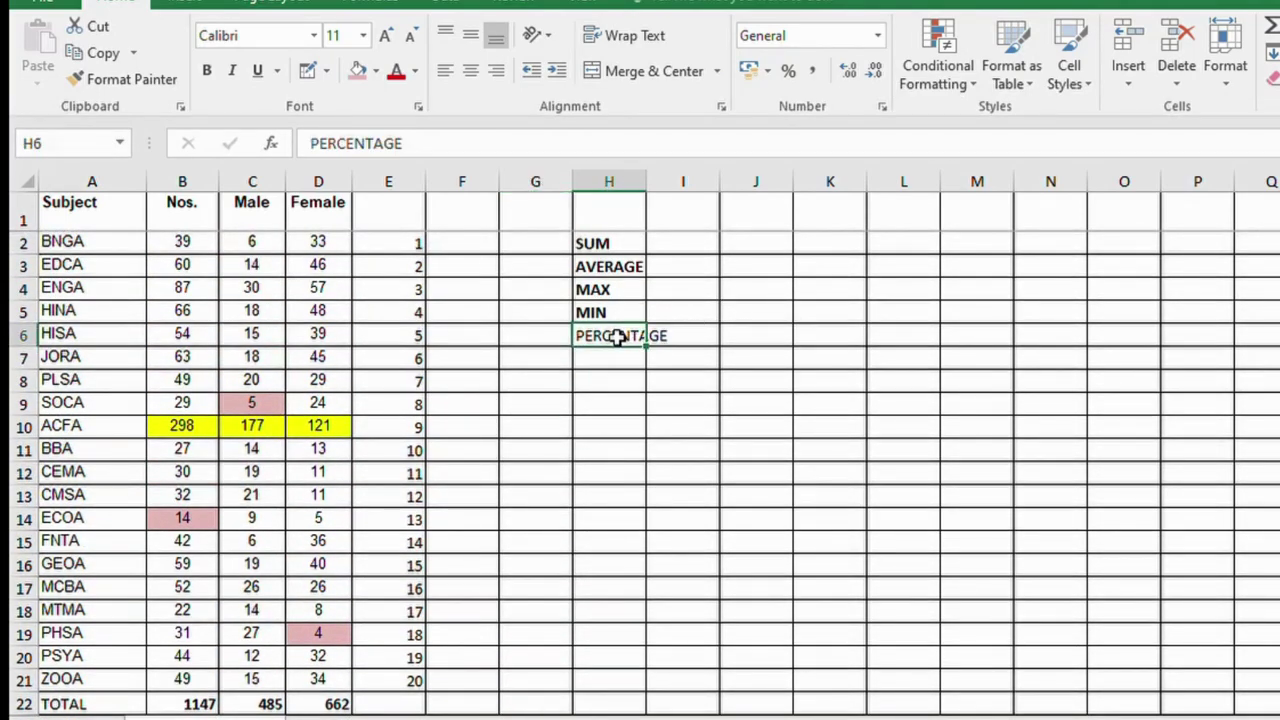
{"action": "key", "text": "ctrl+b"}
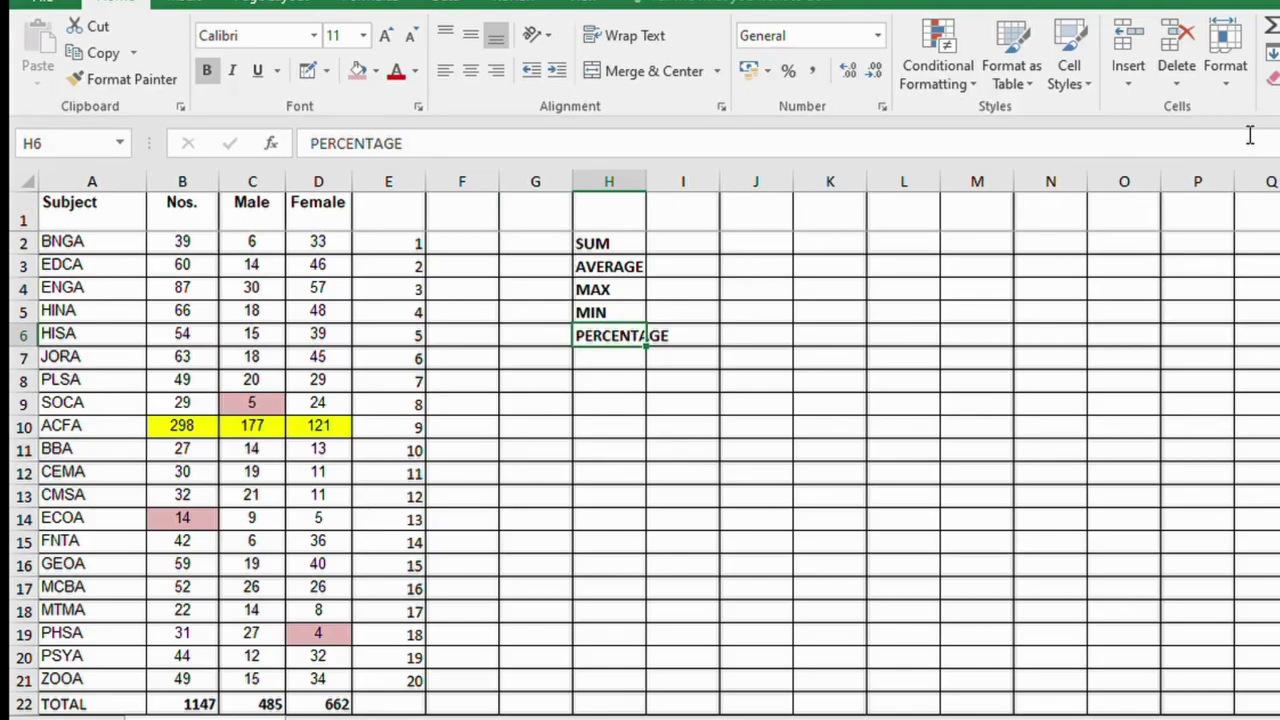